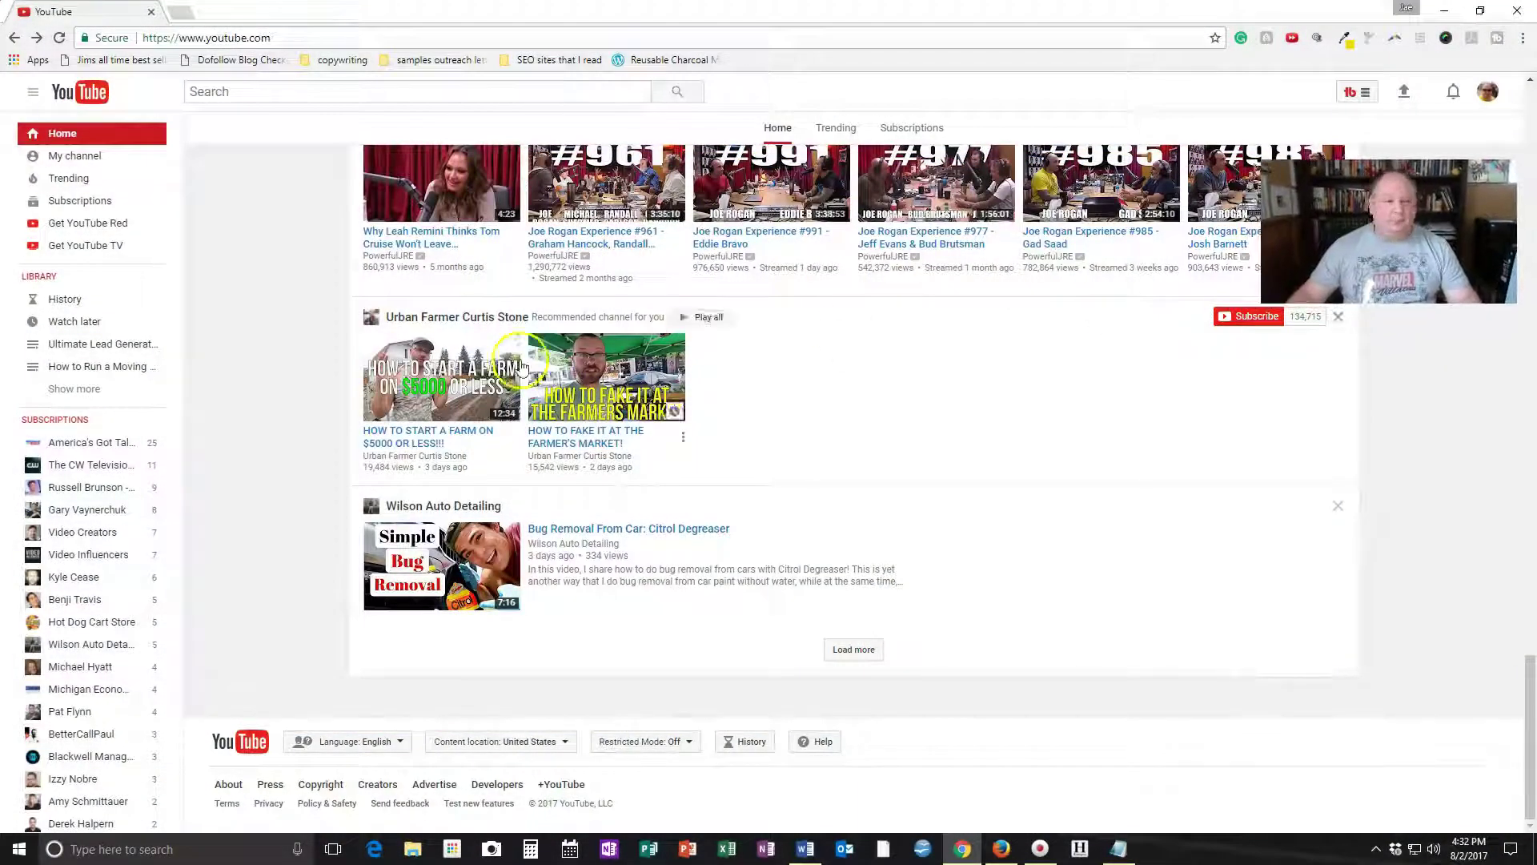
scroll(851, 408, up, 5)
scroll(850, 409, up, 5)
scroll(851, 408, up, 5)
scroll(751, 408, up, 5)
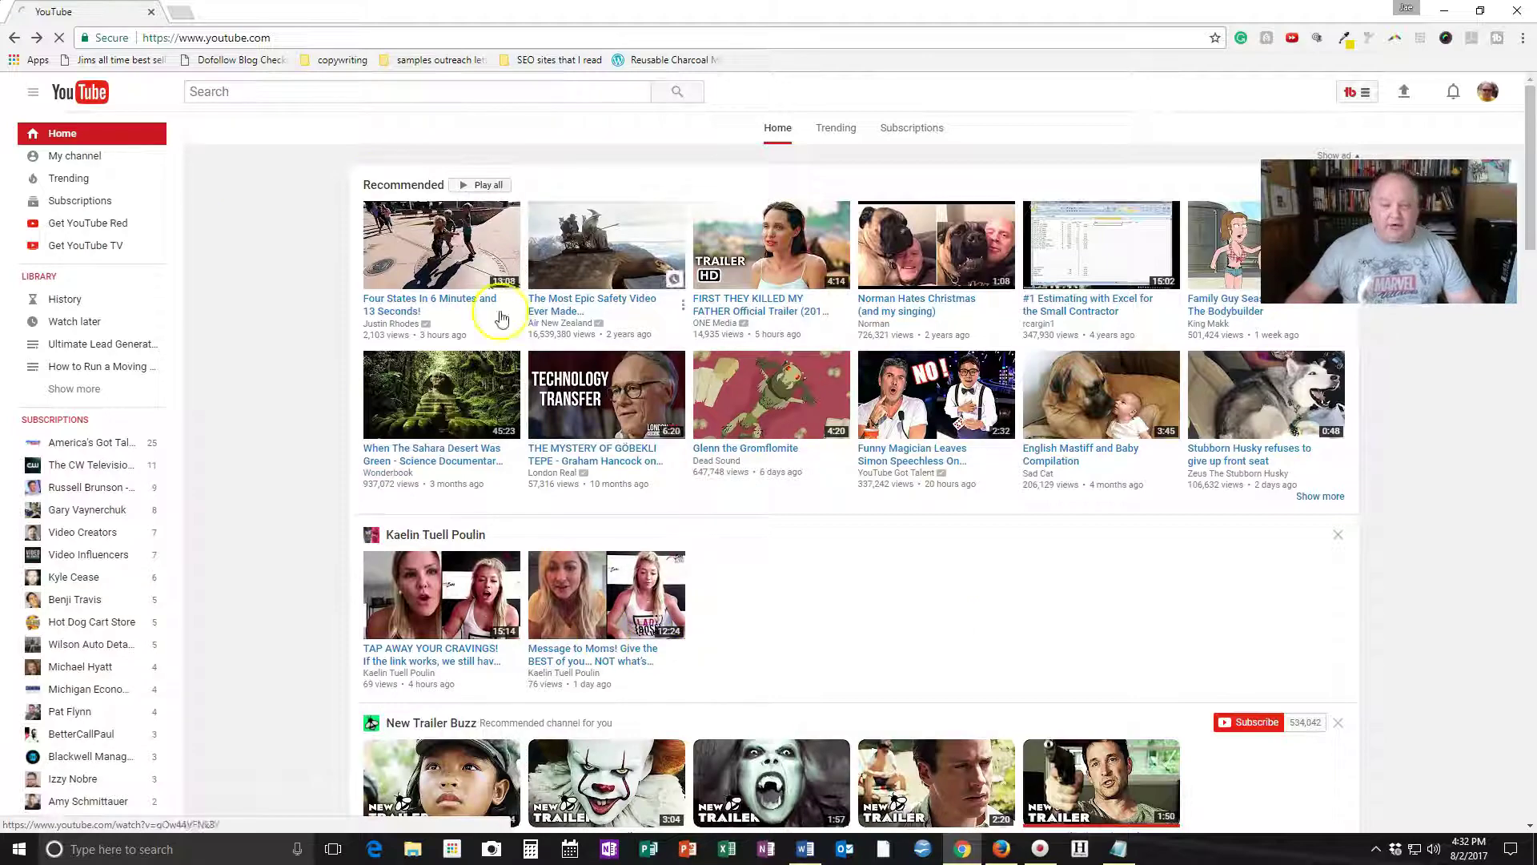
scroll(834, 543, down, 3)
scroll(835, 543, down, 3)
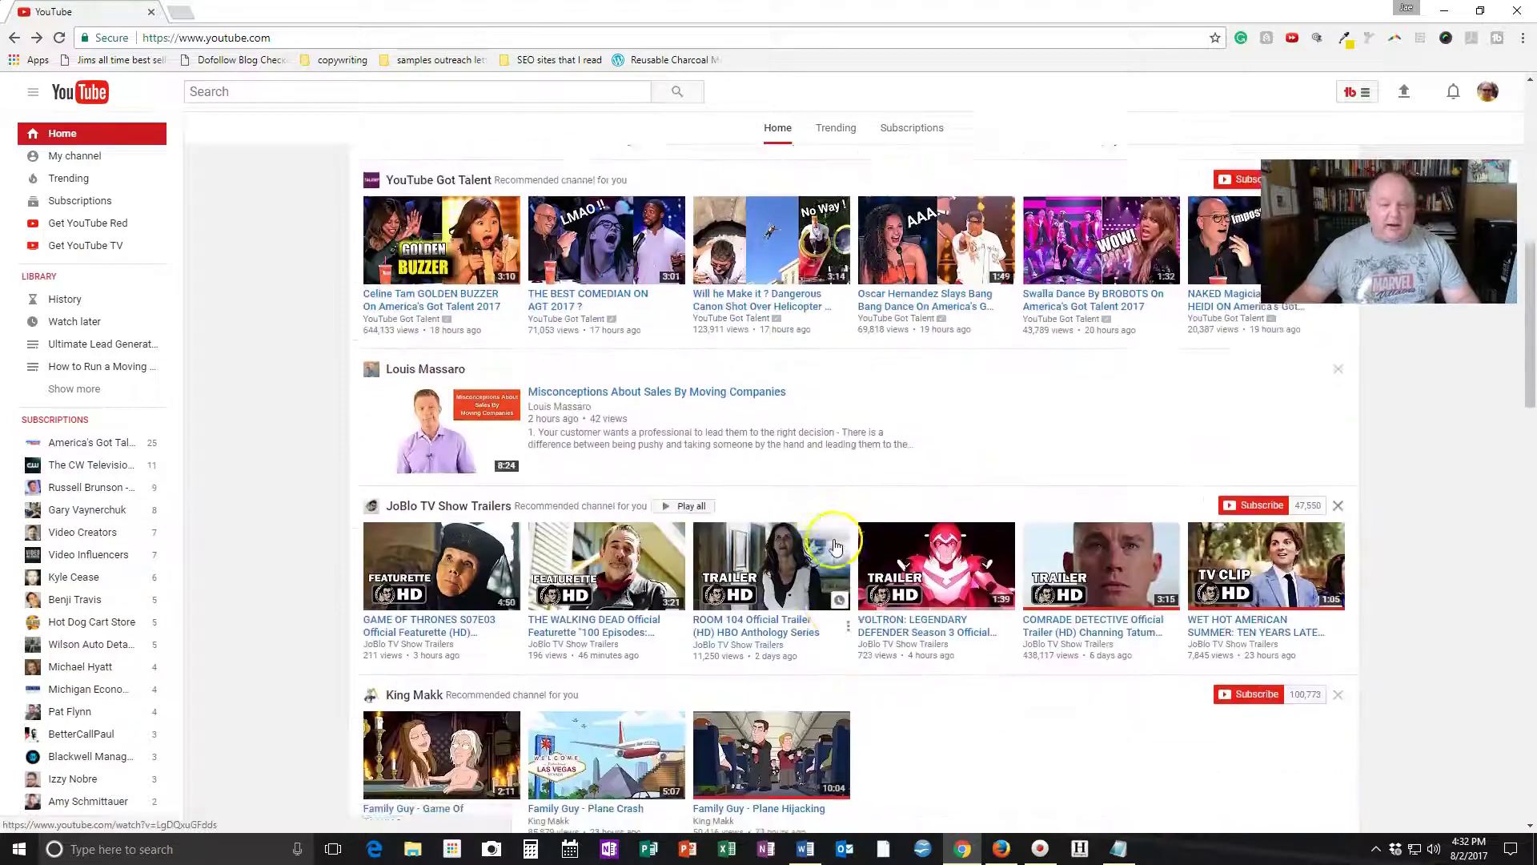
scroll(835, 543, down, 3)
scroll(837, 546, down, 3)
scroll(838, 545, up, 5)
scroll(838, 545, up, 5)
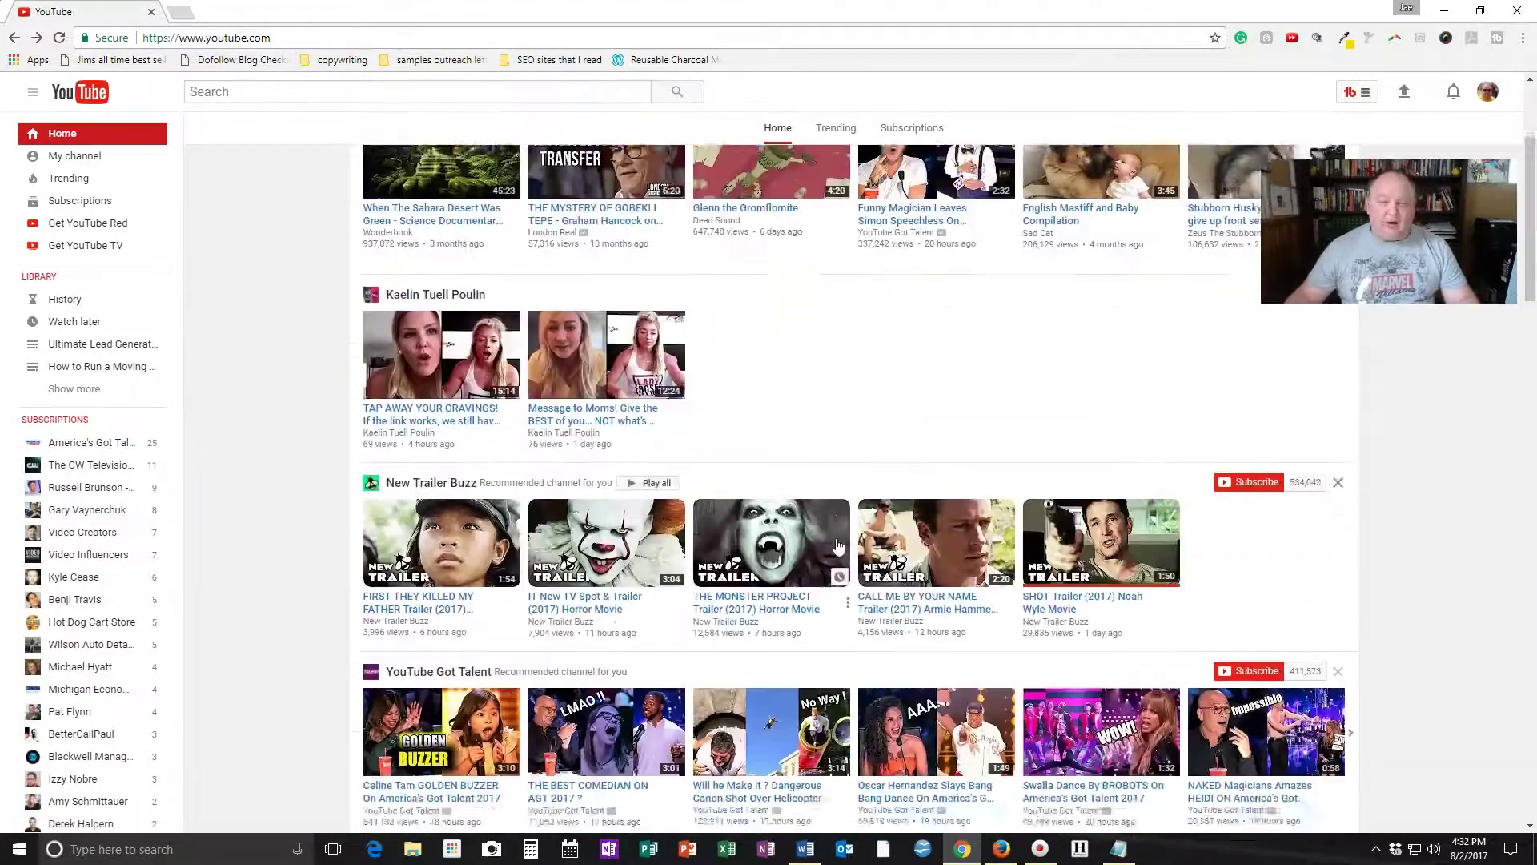
scroll(838, 545, up, 3)
- Go to My channel to show the banner, subscriber count, views and featured uploads
click(106, 155)
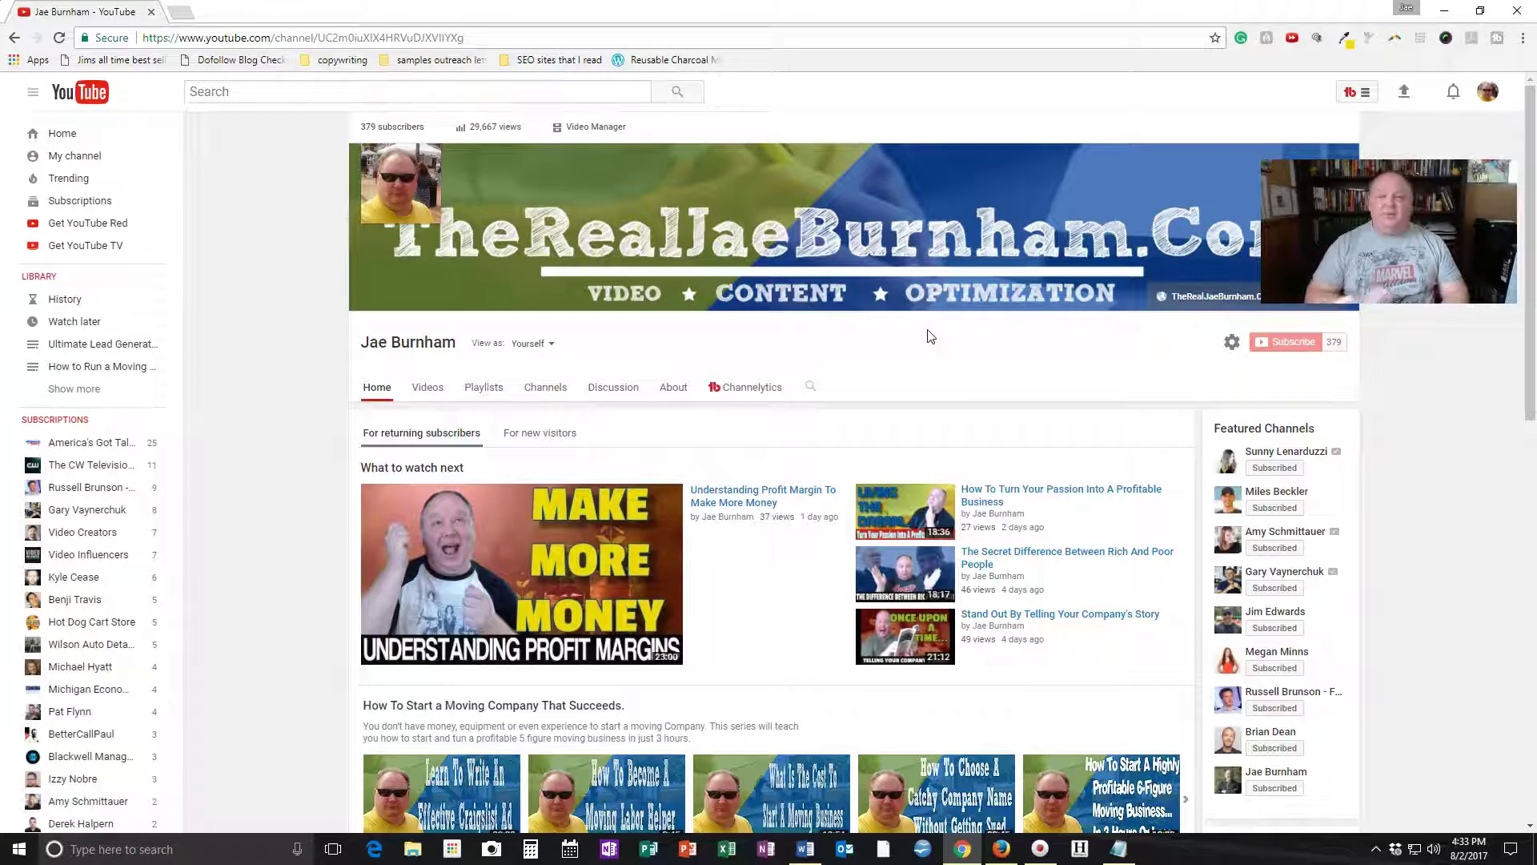
click(968, 358)
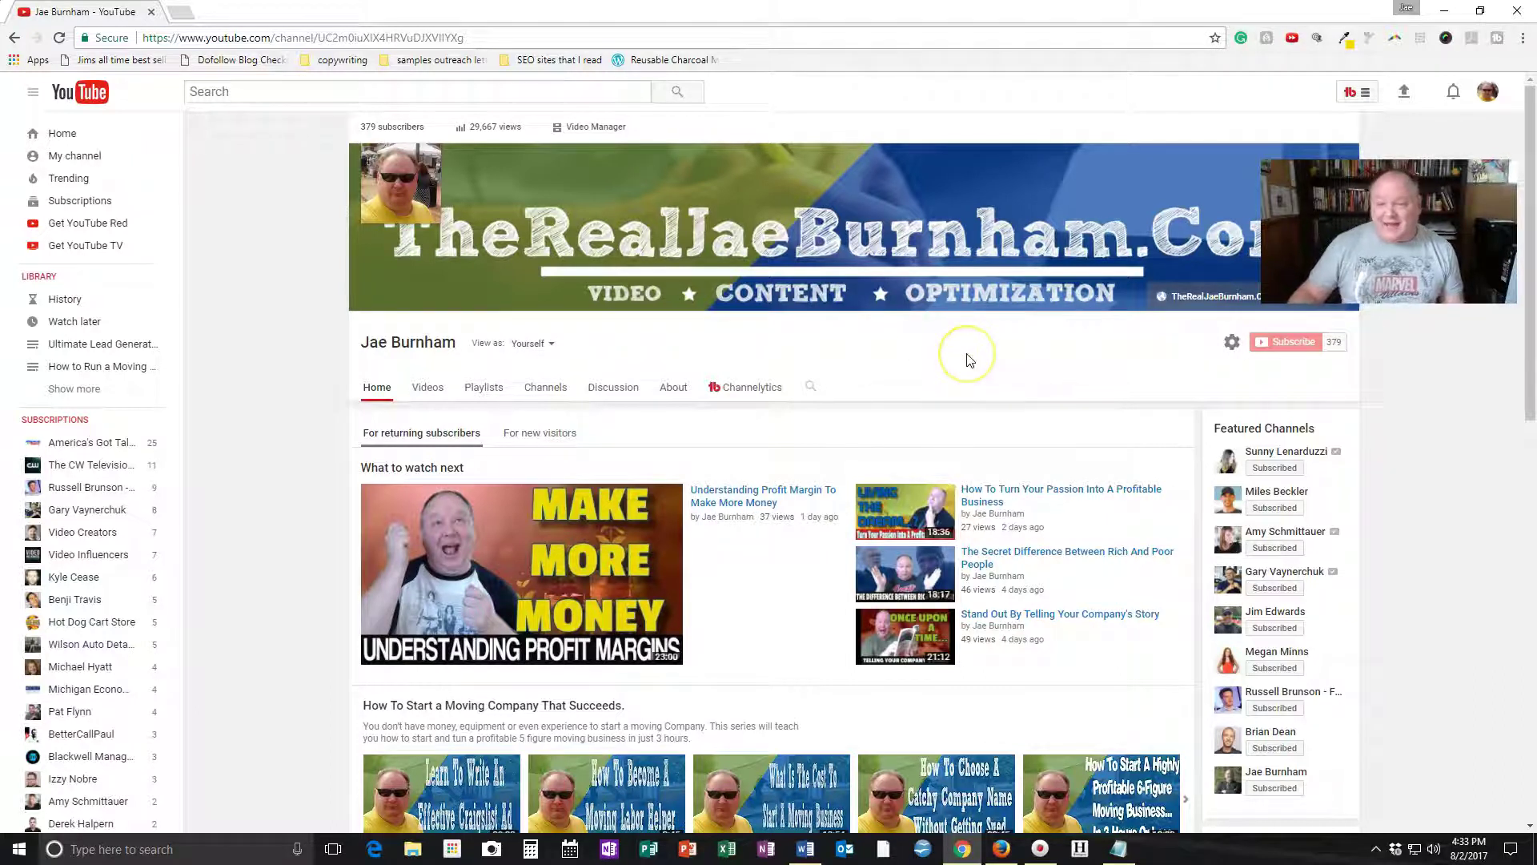
click(946, 344)
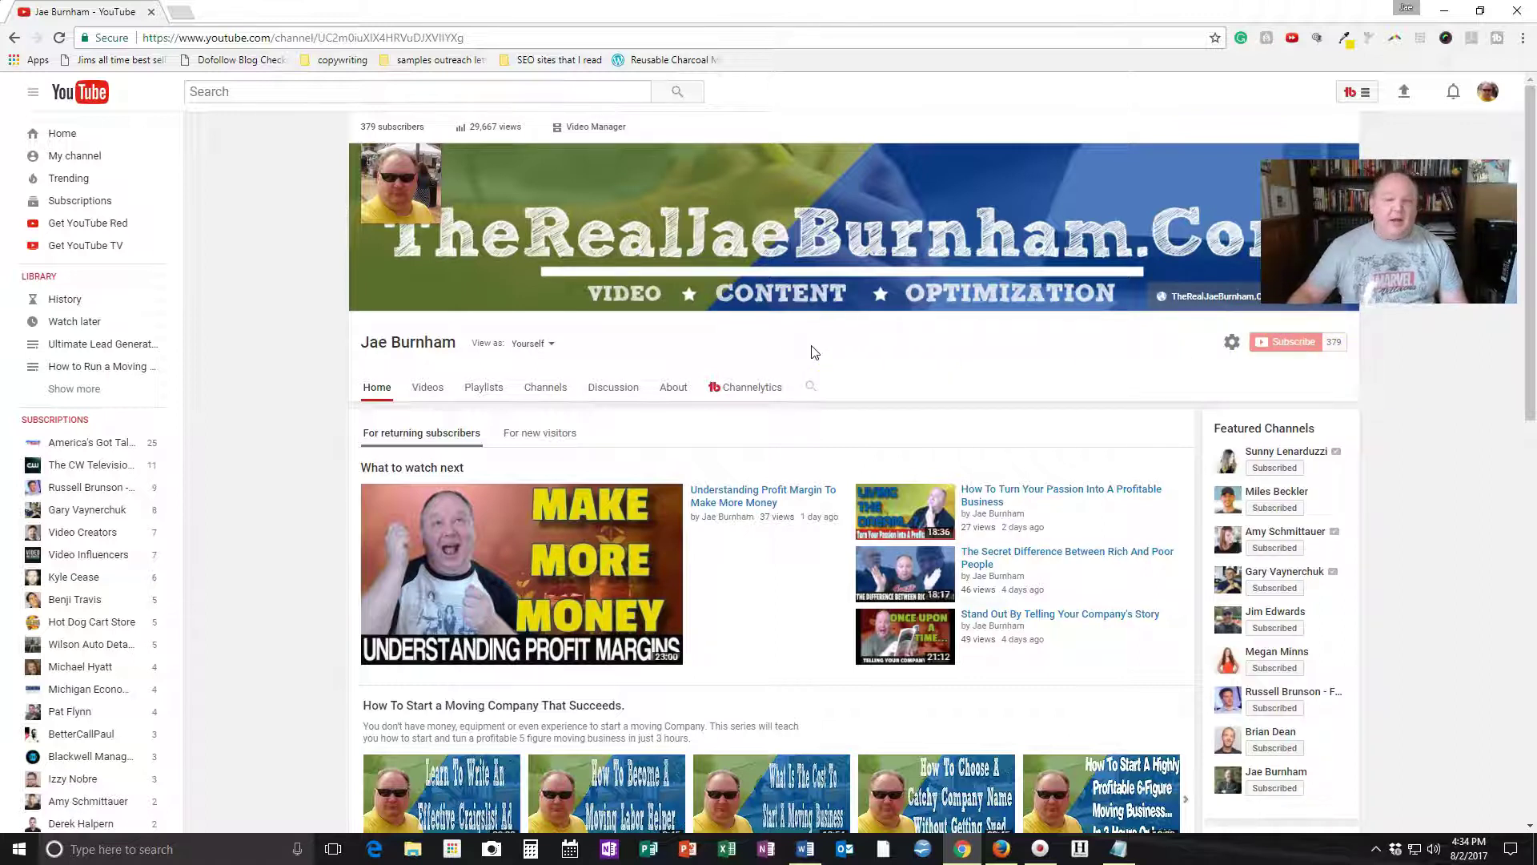
click(582, 132)
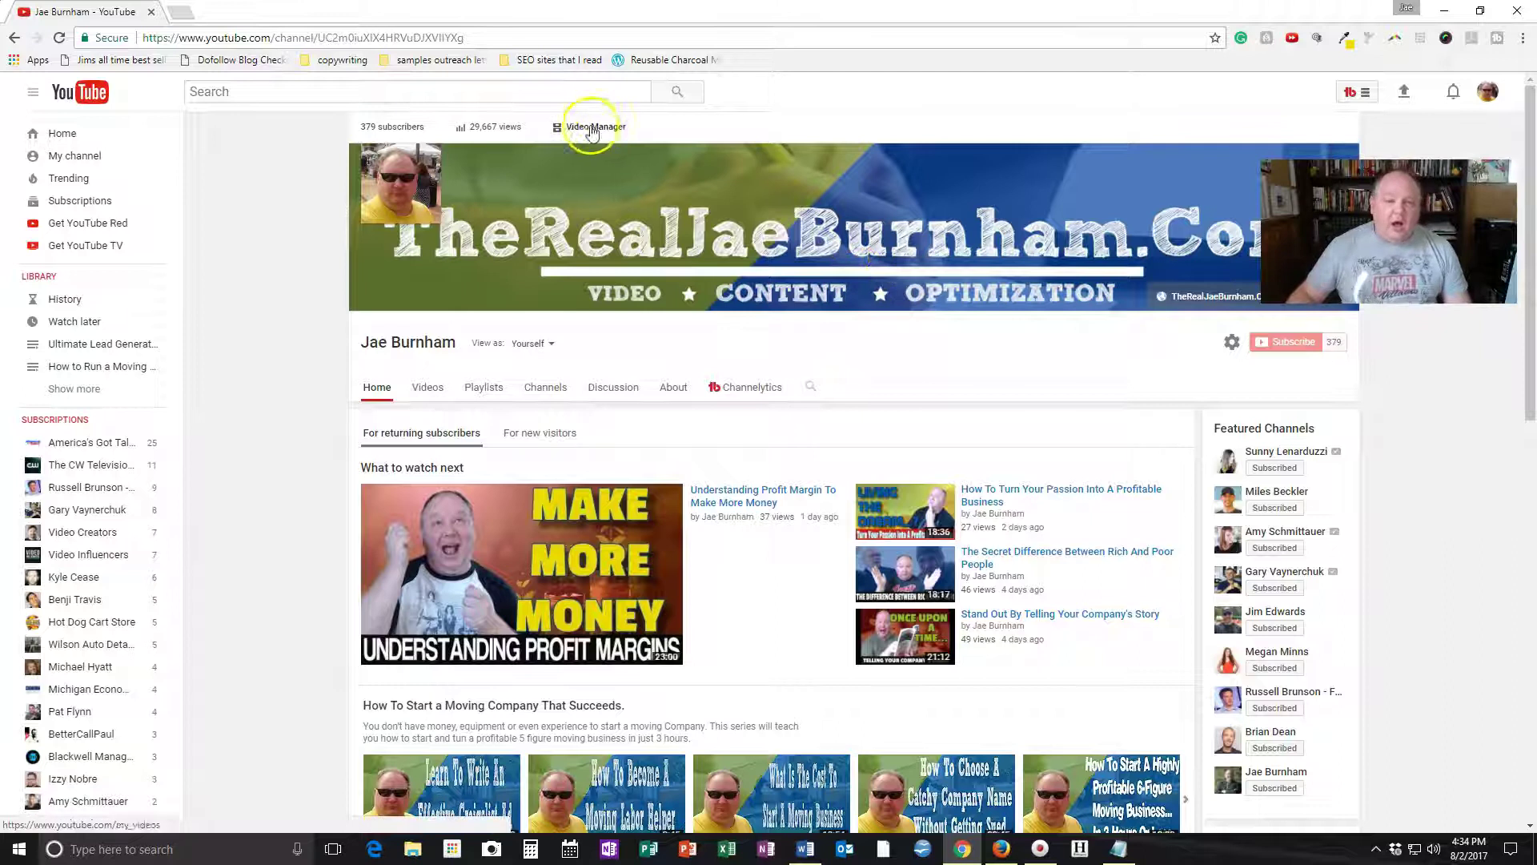
- Open the 379-subscriber list from the subscriber count, reopening it after going back once
click(391, 128)
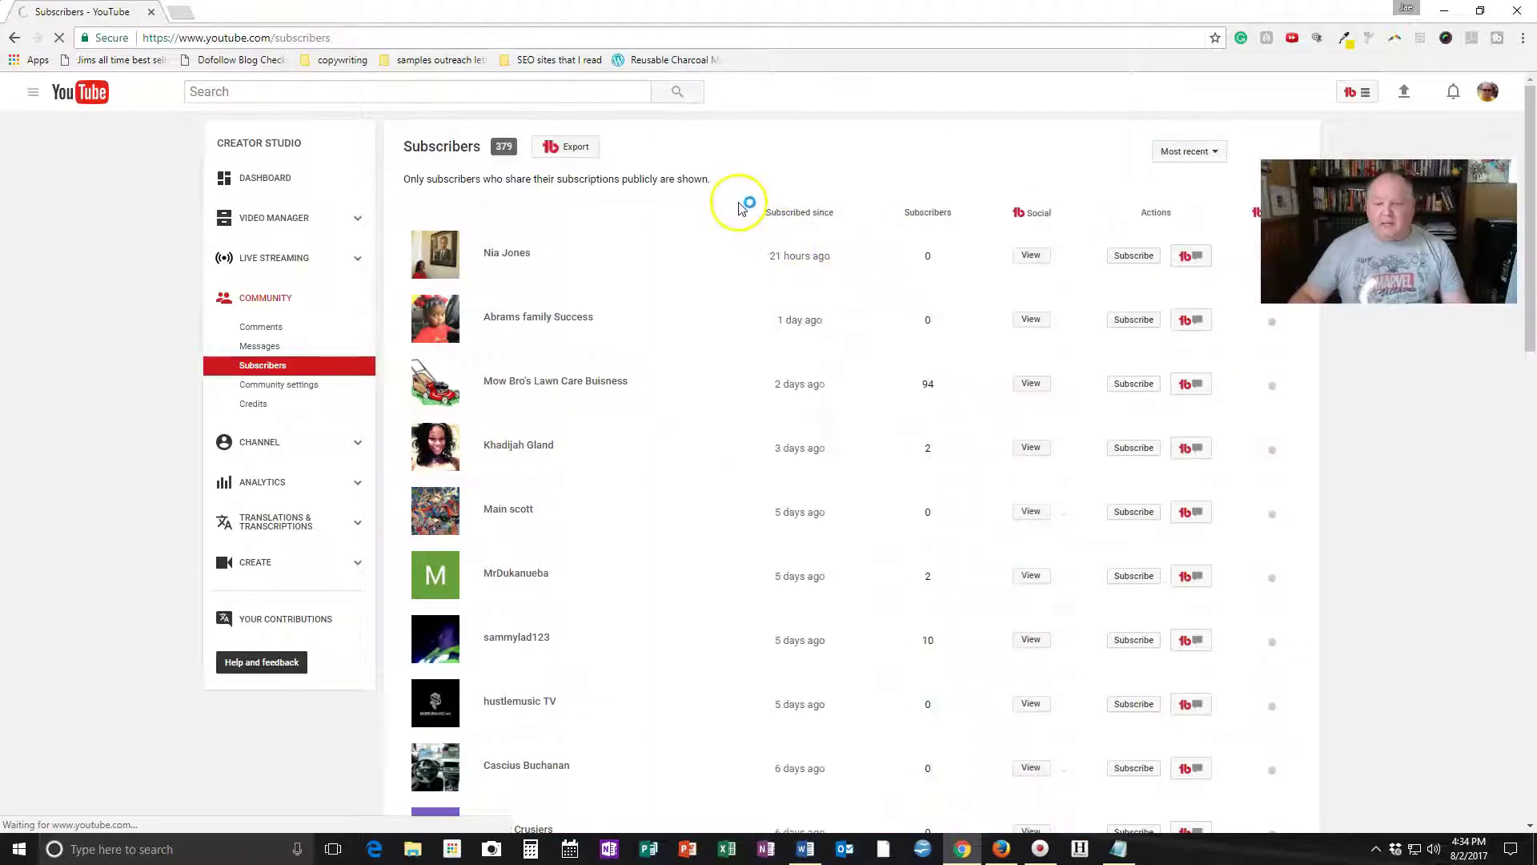
scroll(749, 384, down, 1)
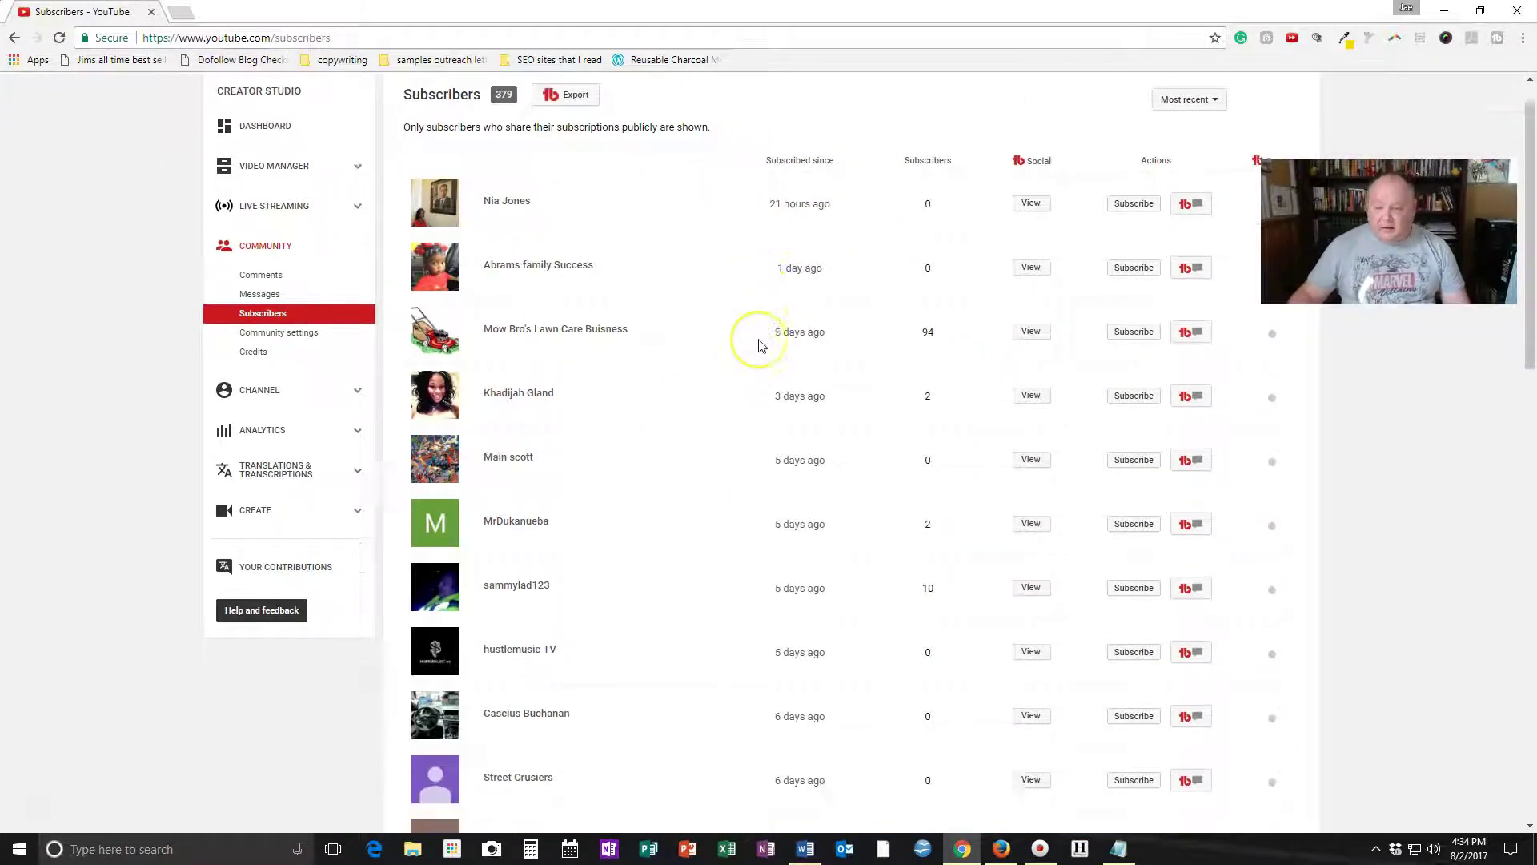
scroll(756, 349, down, 3)
scroll(758, 349, down, 3)
scroll(759, 347, up, 1)
scroll(759, 347, up, 6)
click(499, 250)
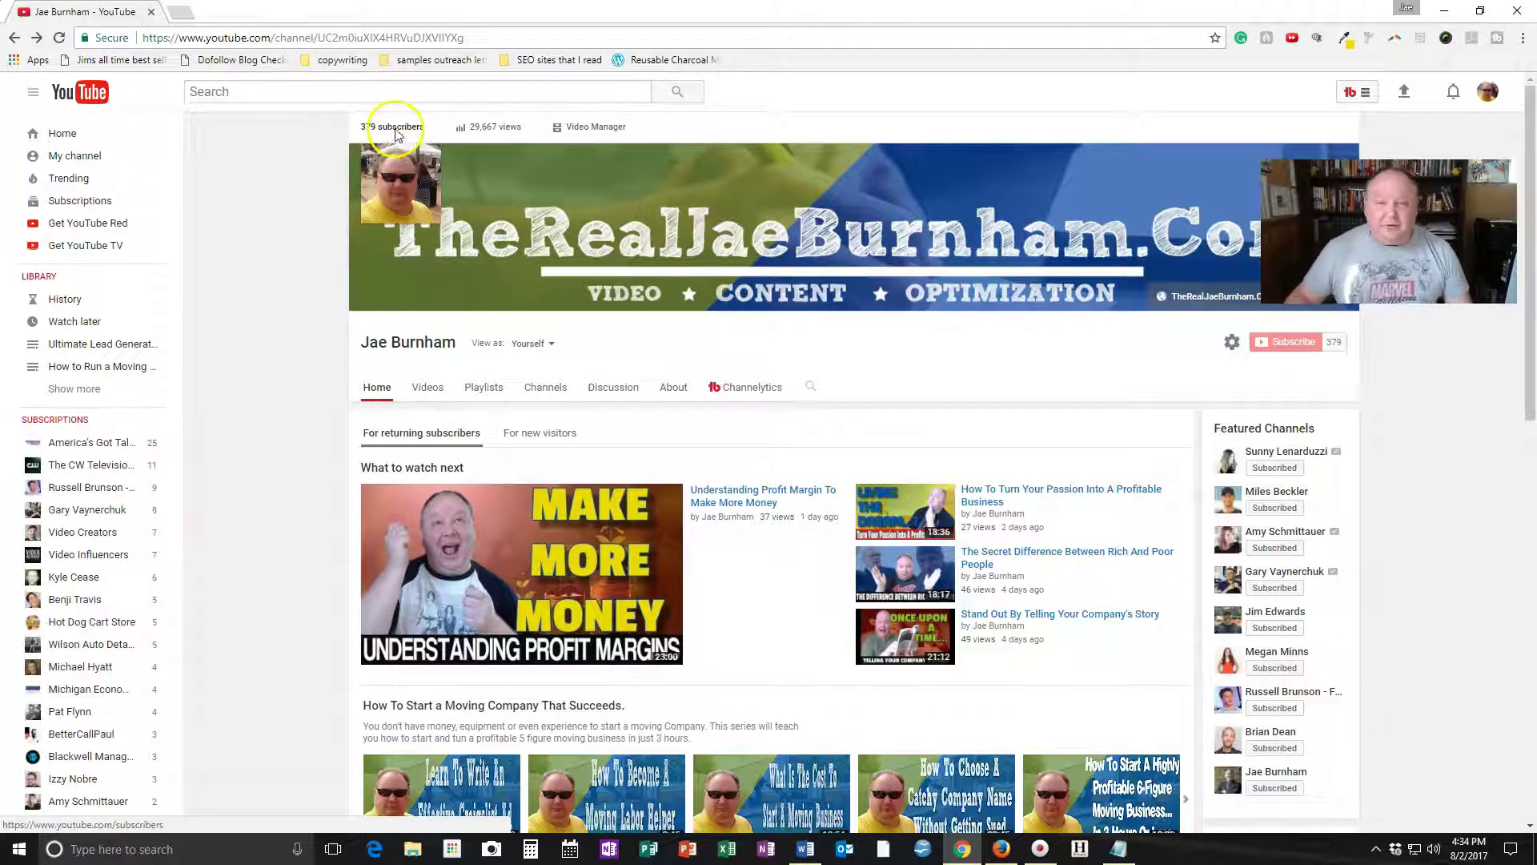
click(397, 130)
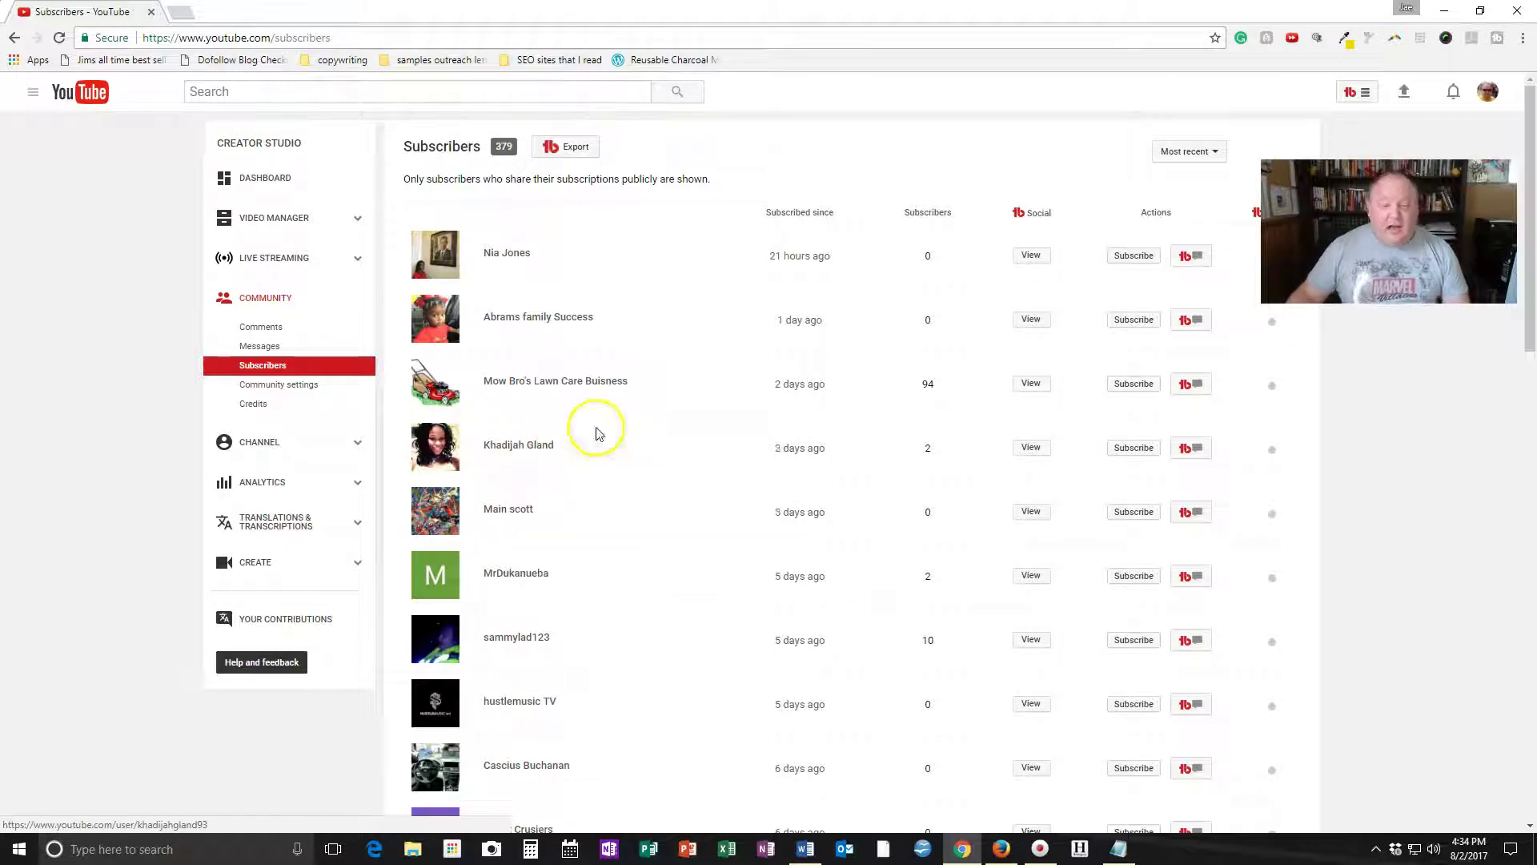
mouse_move(518, 446)
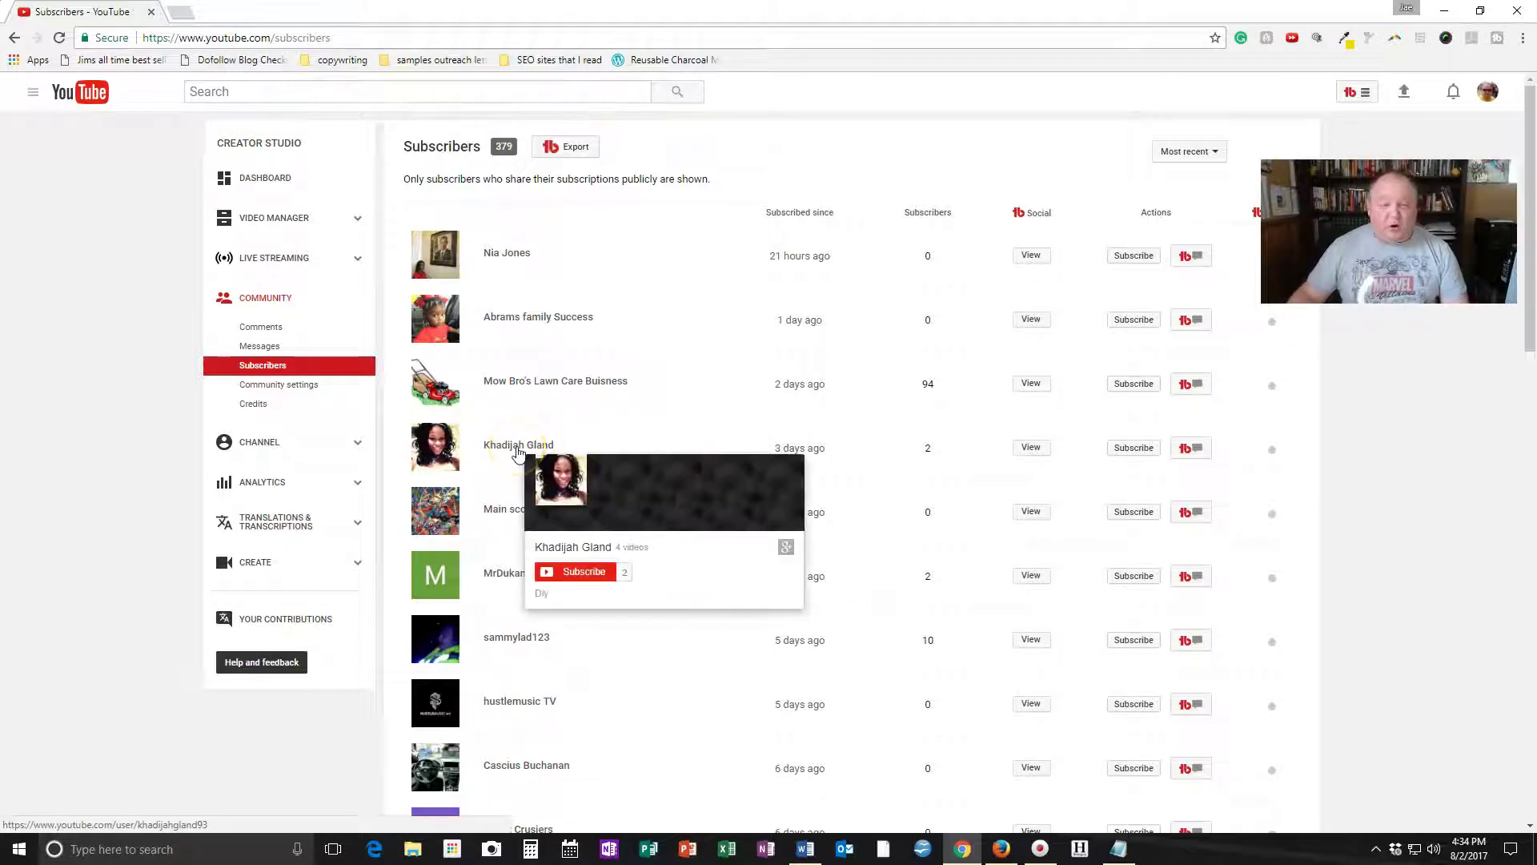
- Open a subscriber's channel from the subscribers list and look it over
click(518, 453)
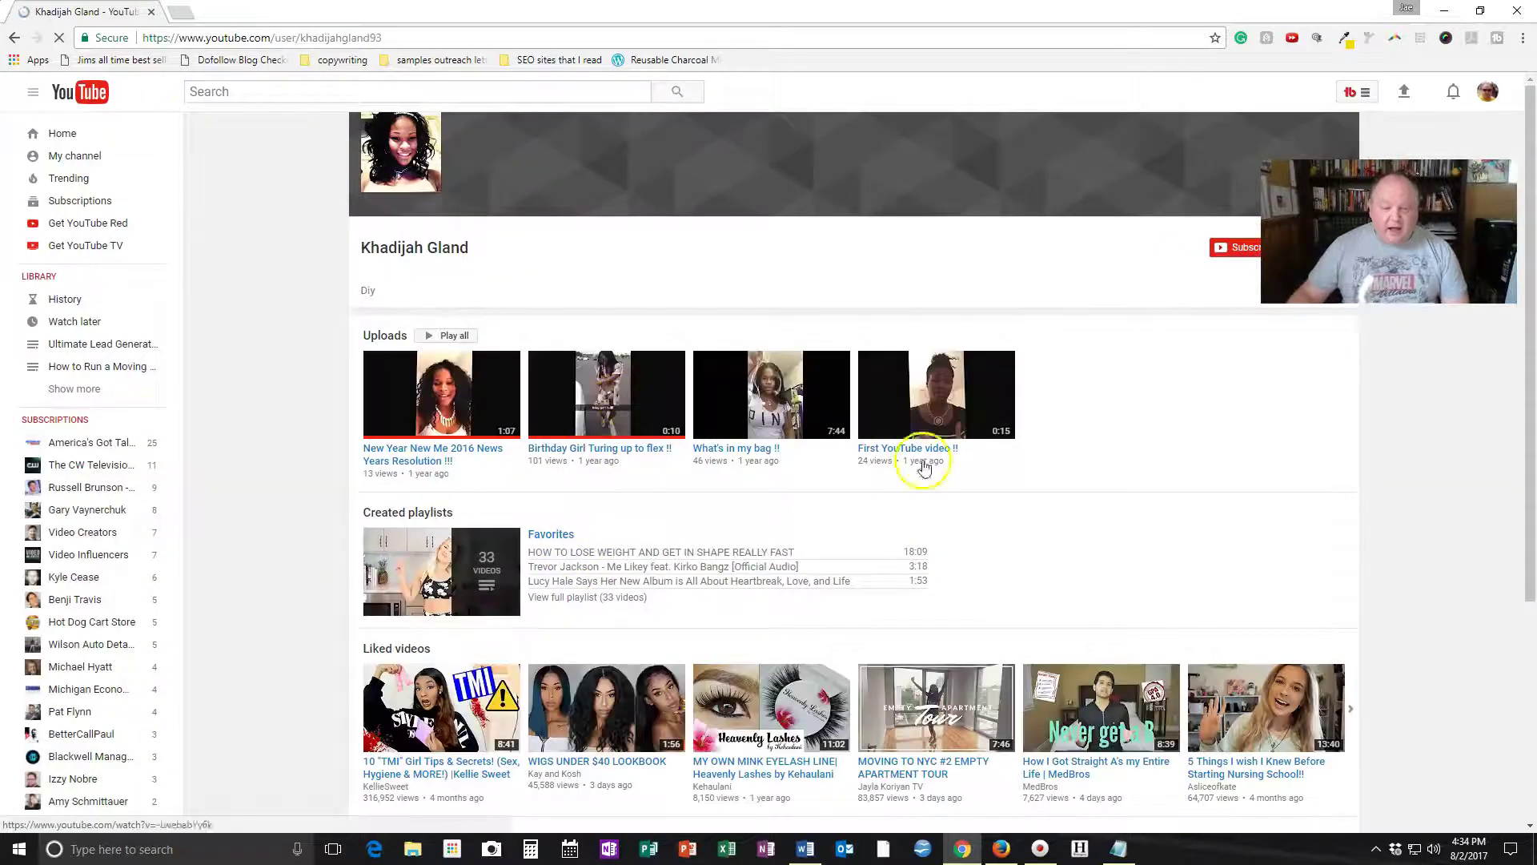
scroll(1017, 494, down, 3)
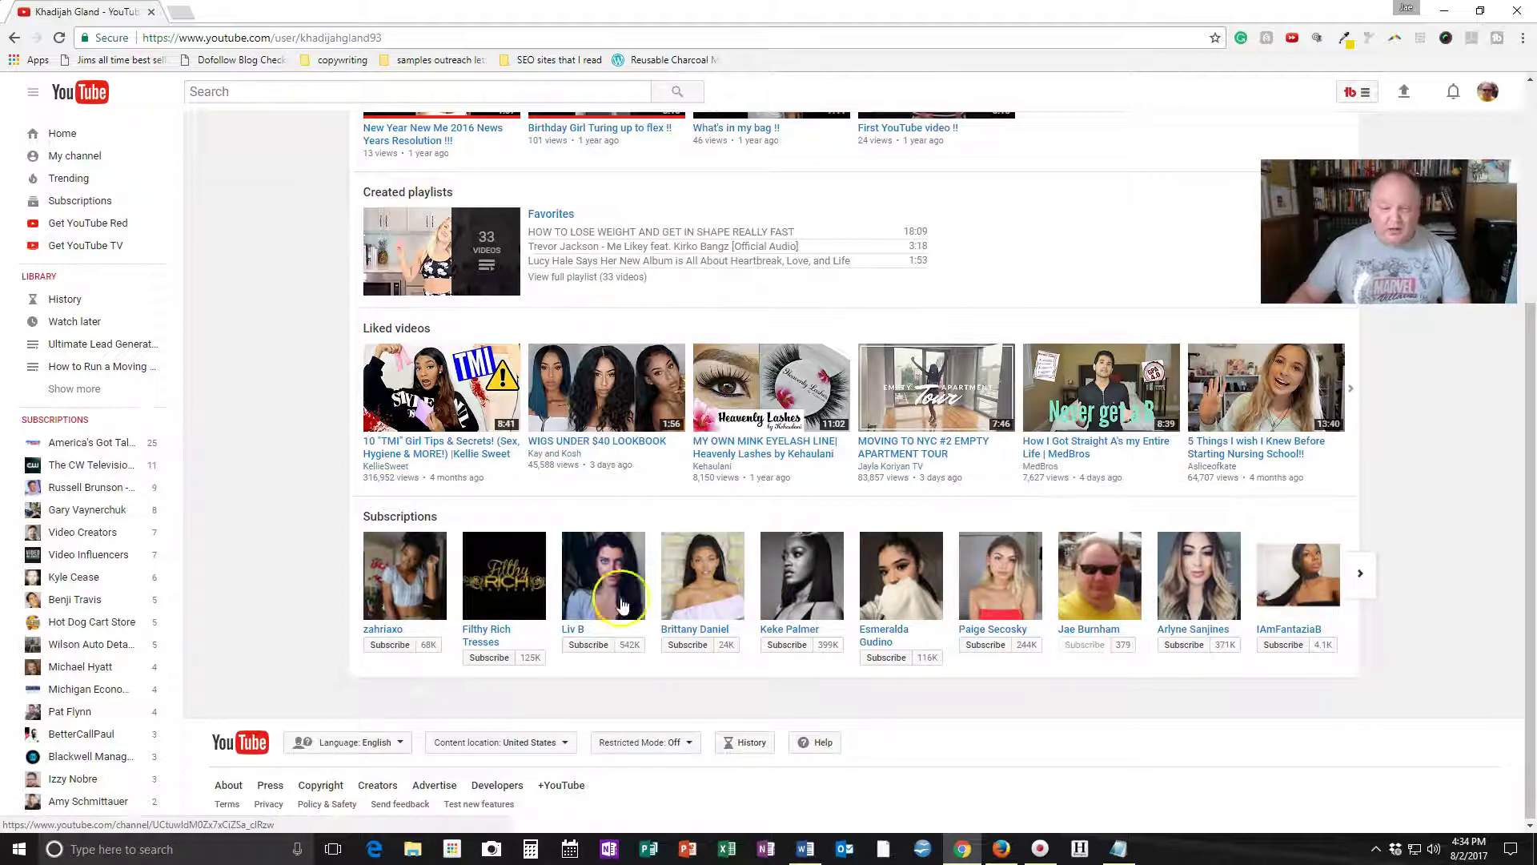
click(923, 581)
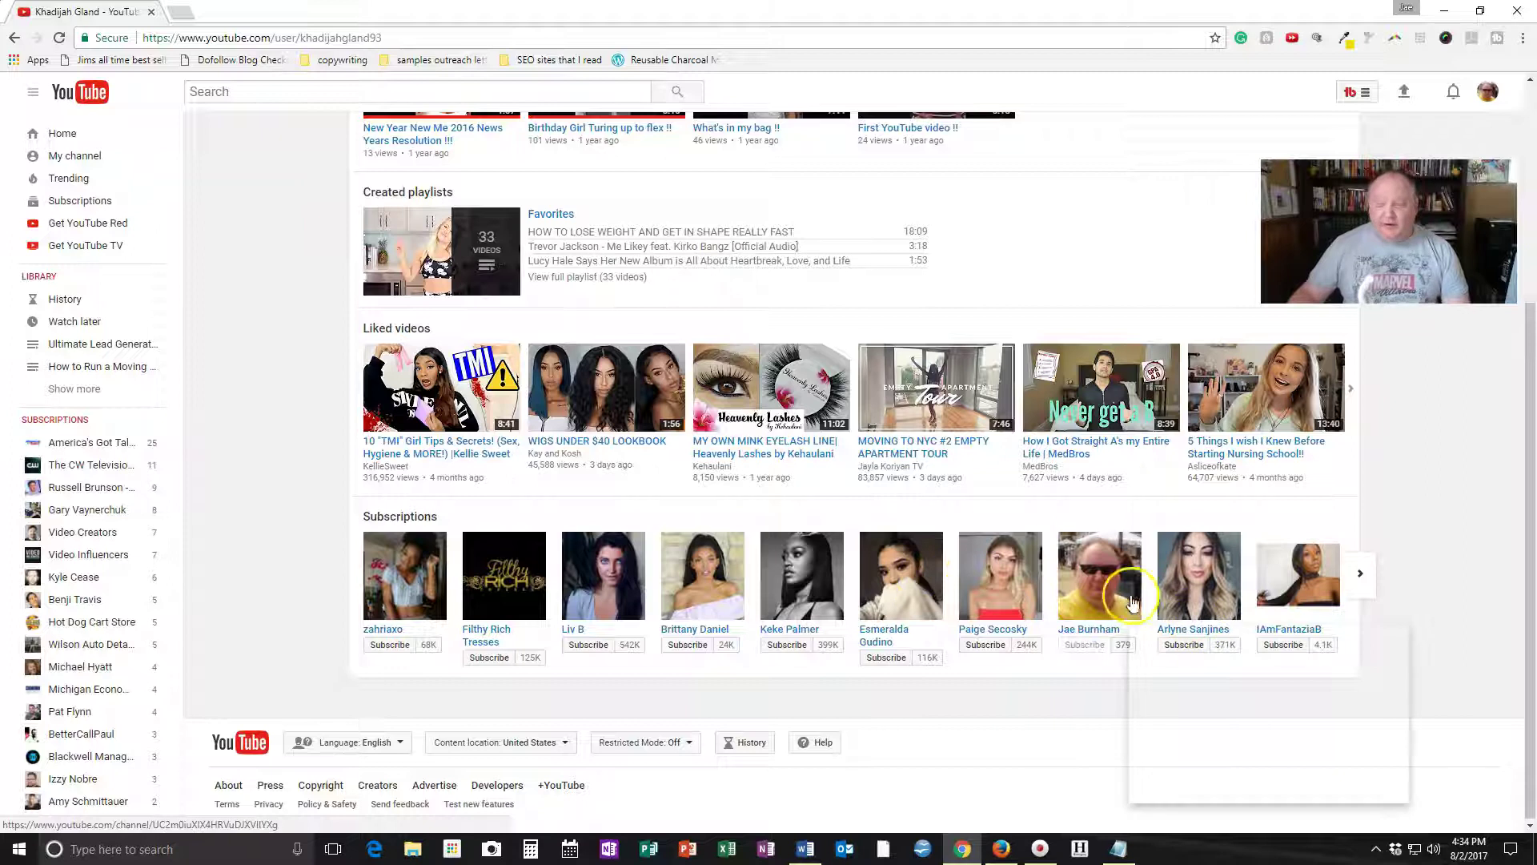
mouse_move(1099, 575)
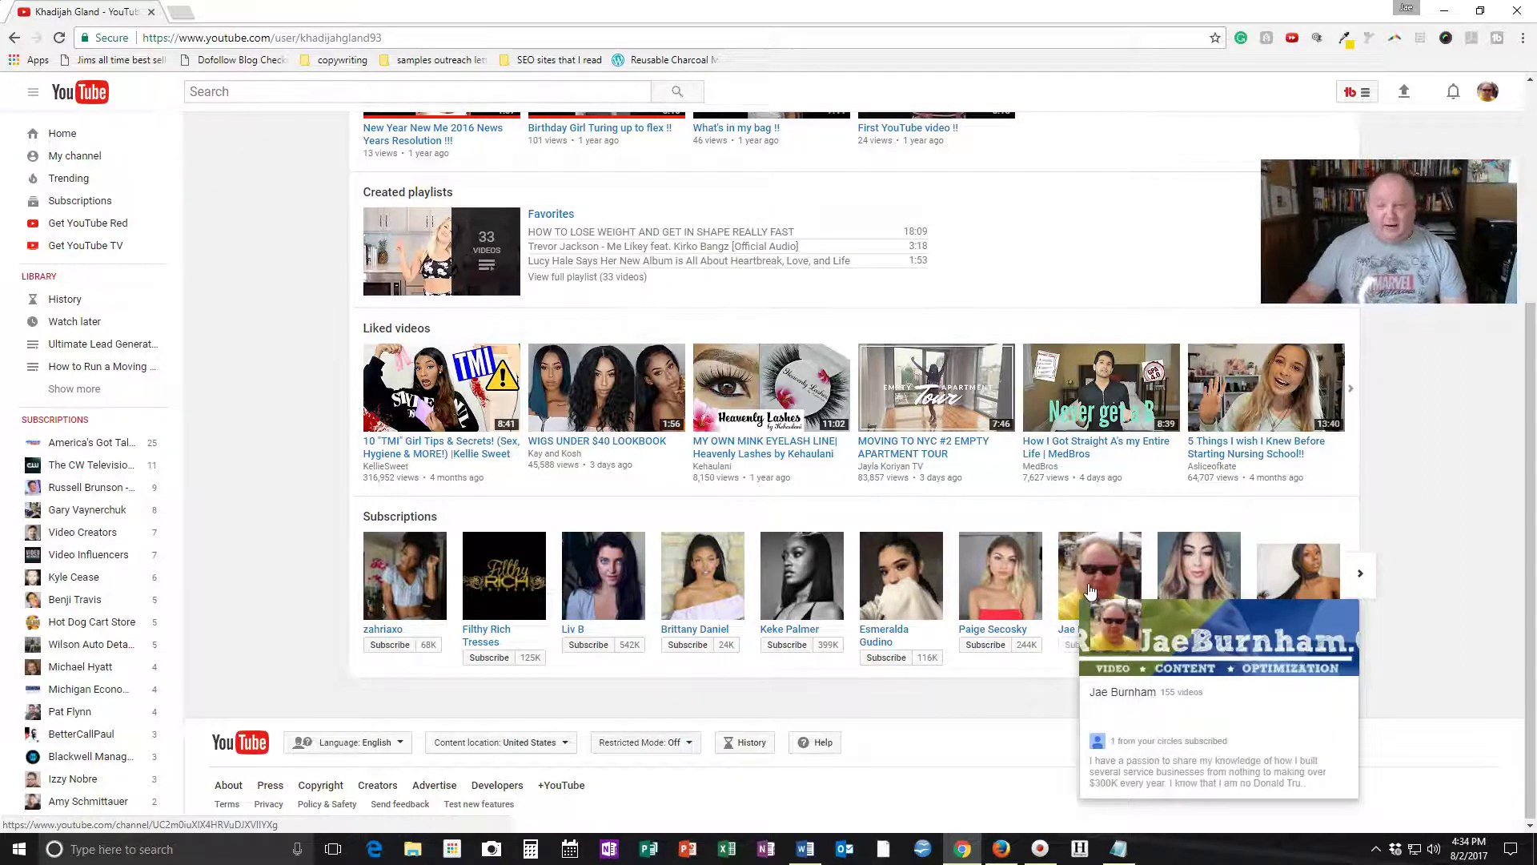
click(1311, 610)
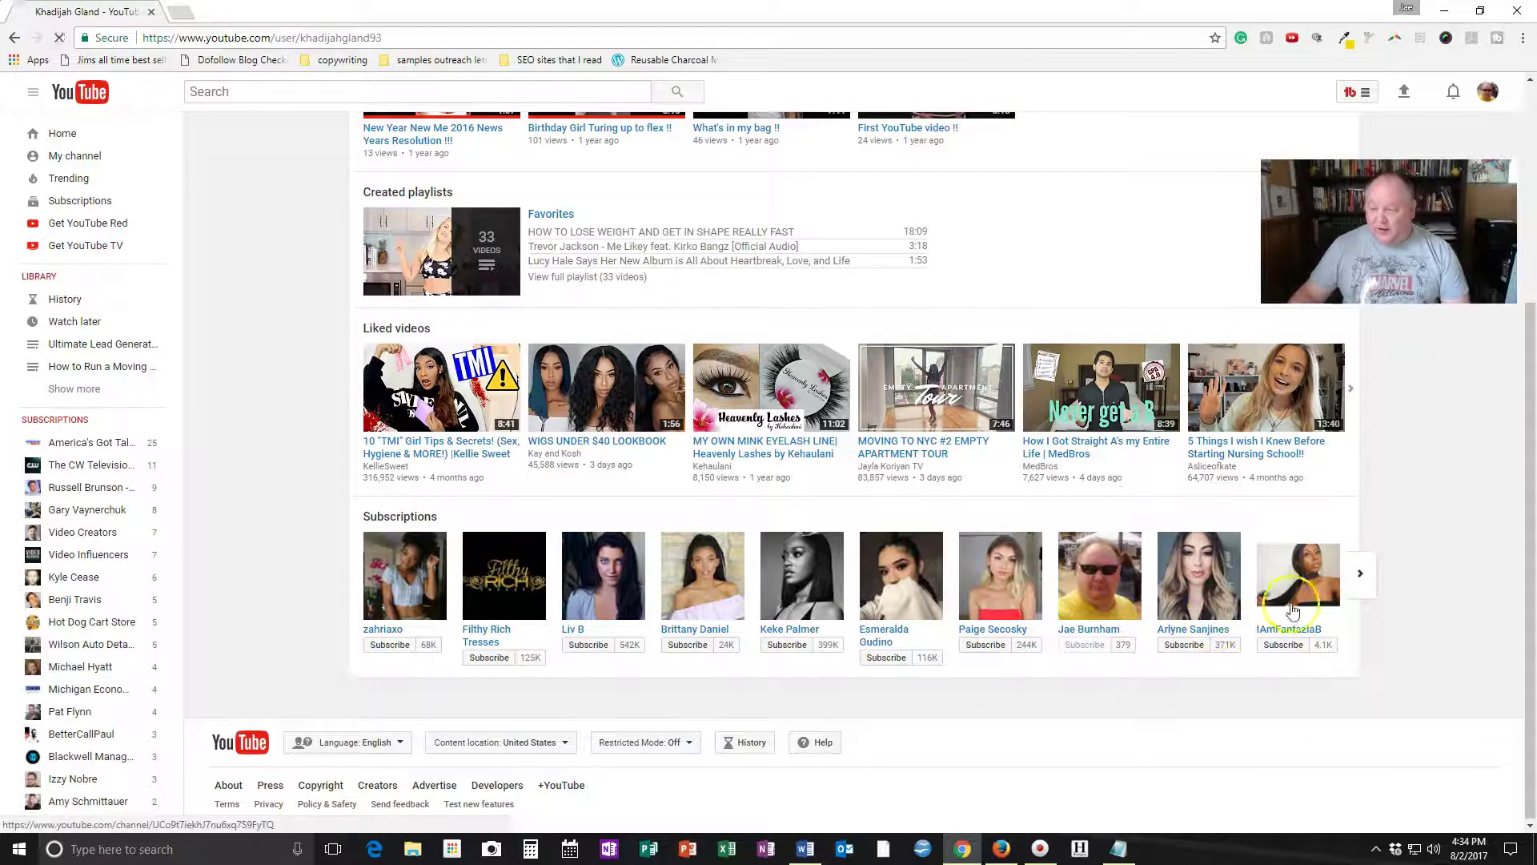
- Page through their Subscriptions carousel with Next and Previous, then return to My channel
click(1362, 577)
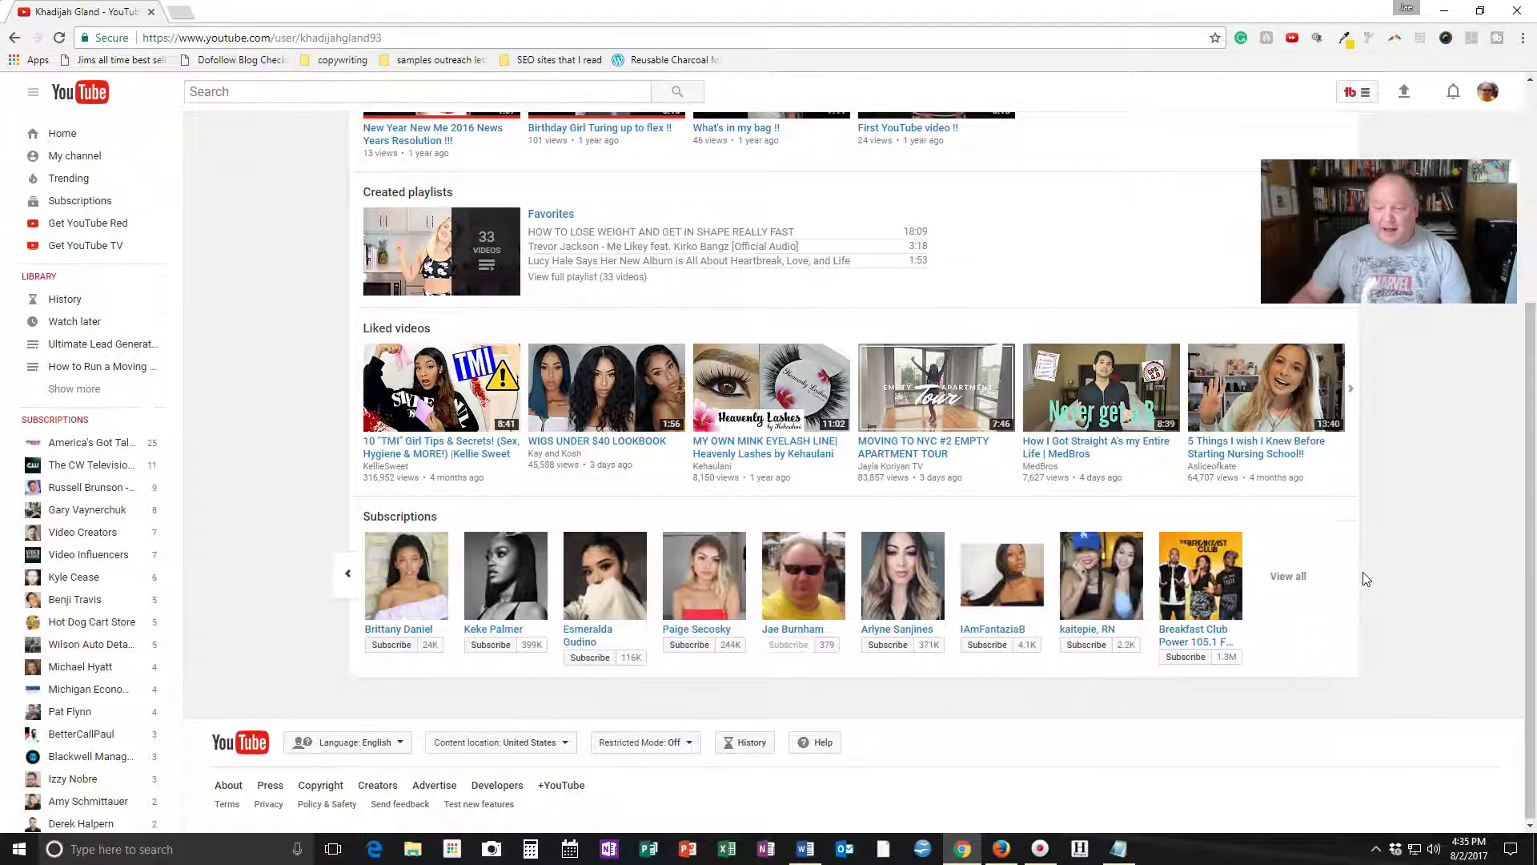
click(353, 577)
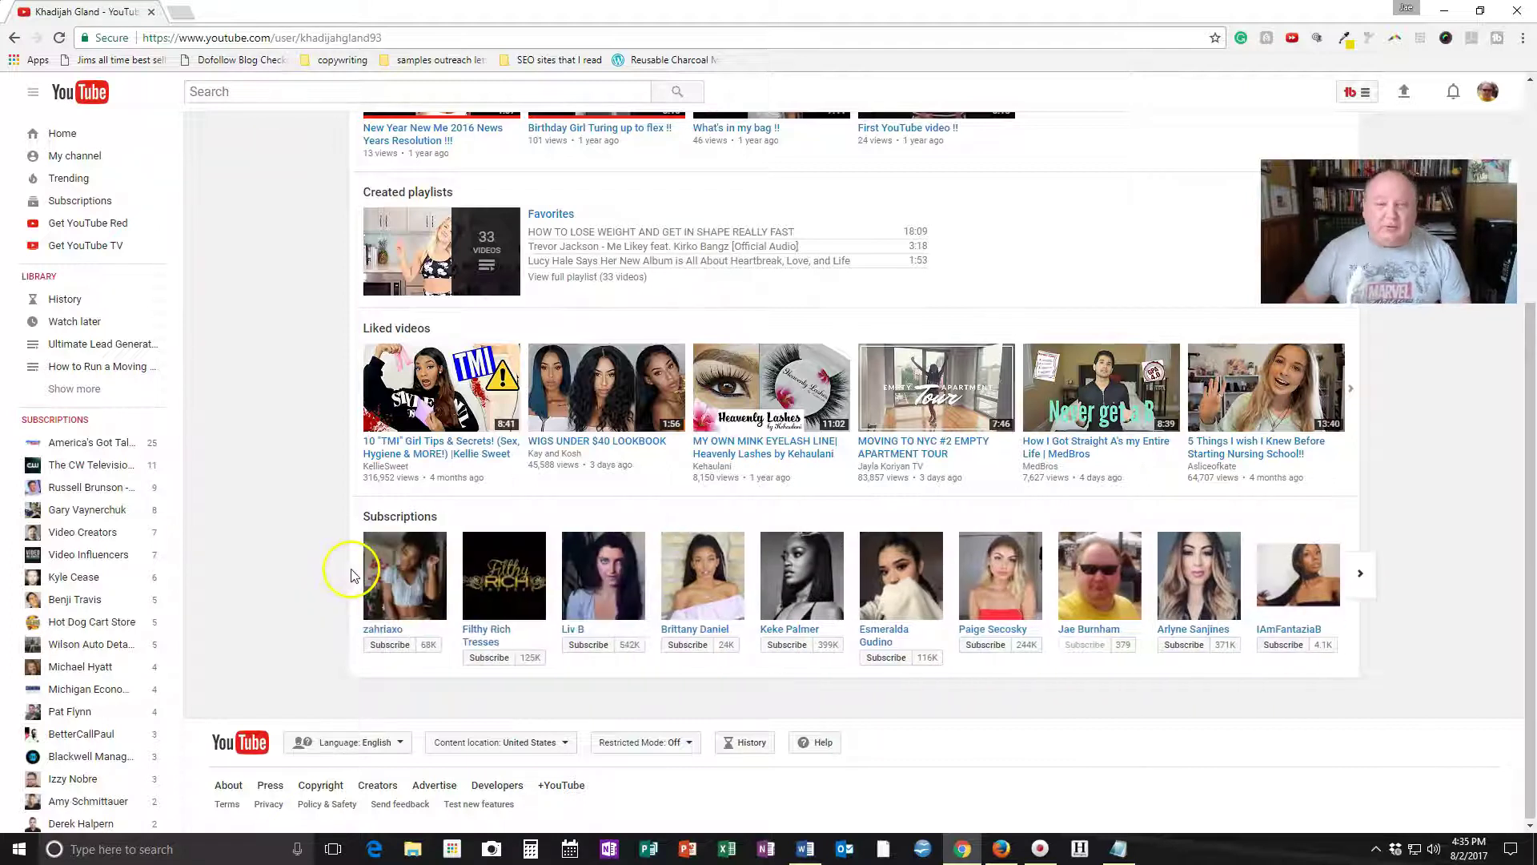
scroll(362, 528, up, 3)
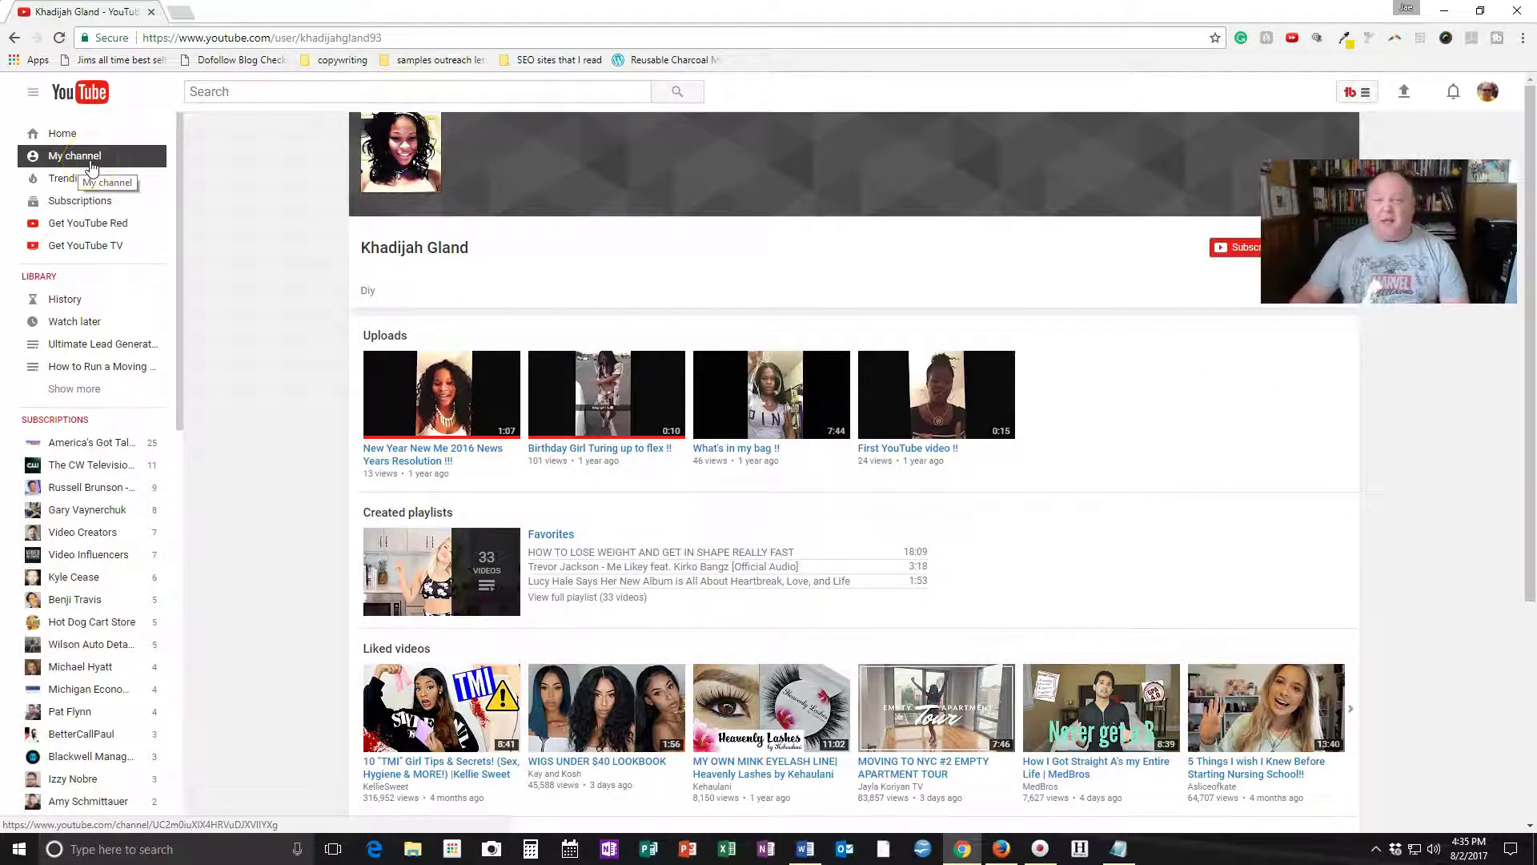
click(241, 187)
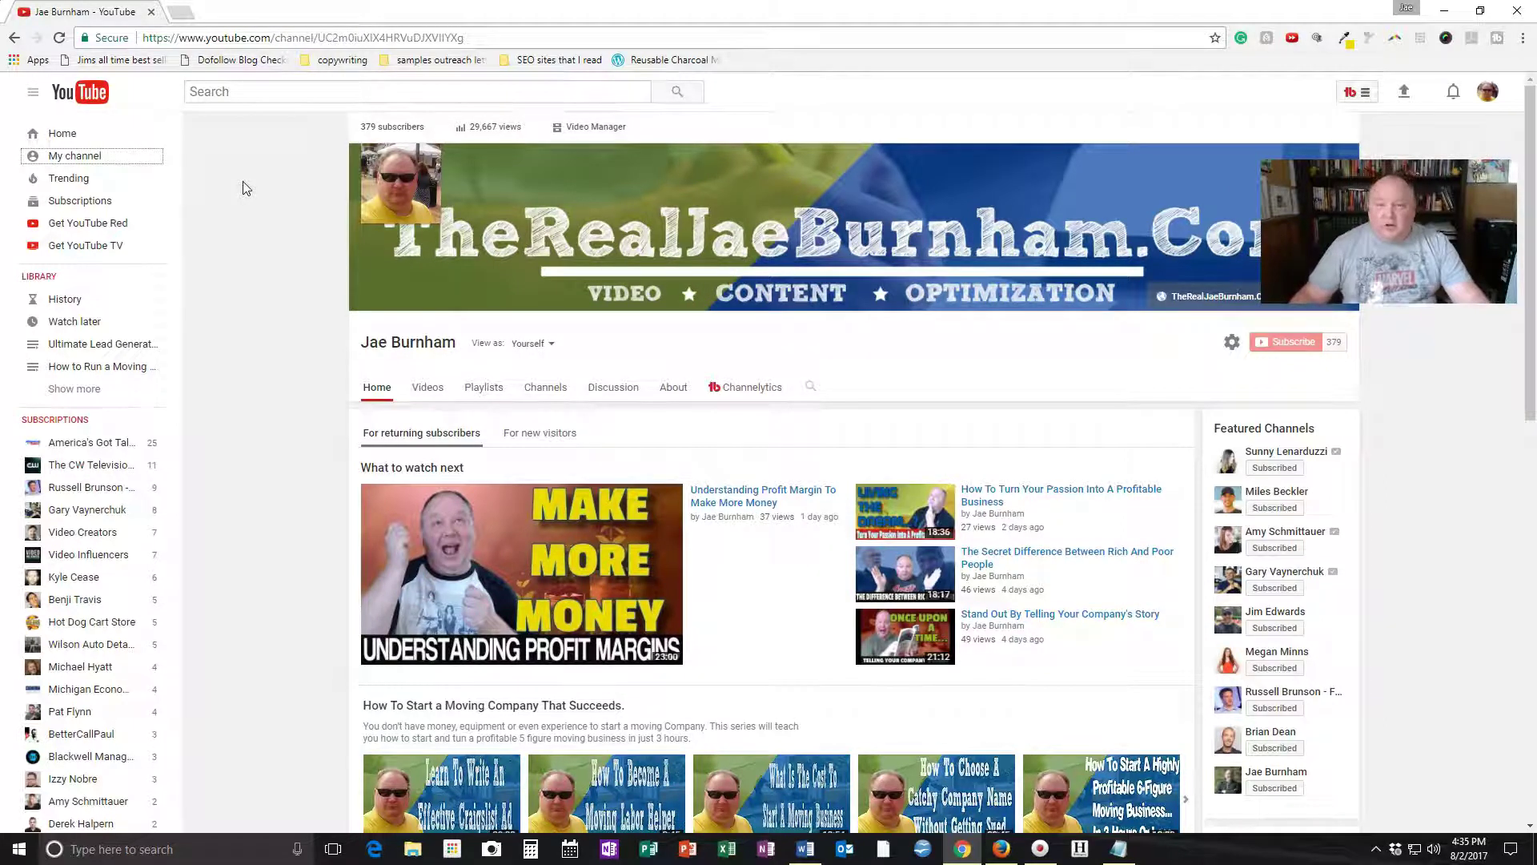
click(749, 220)
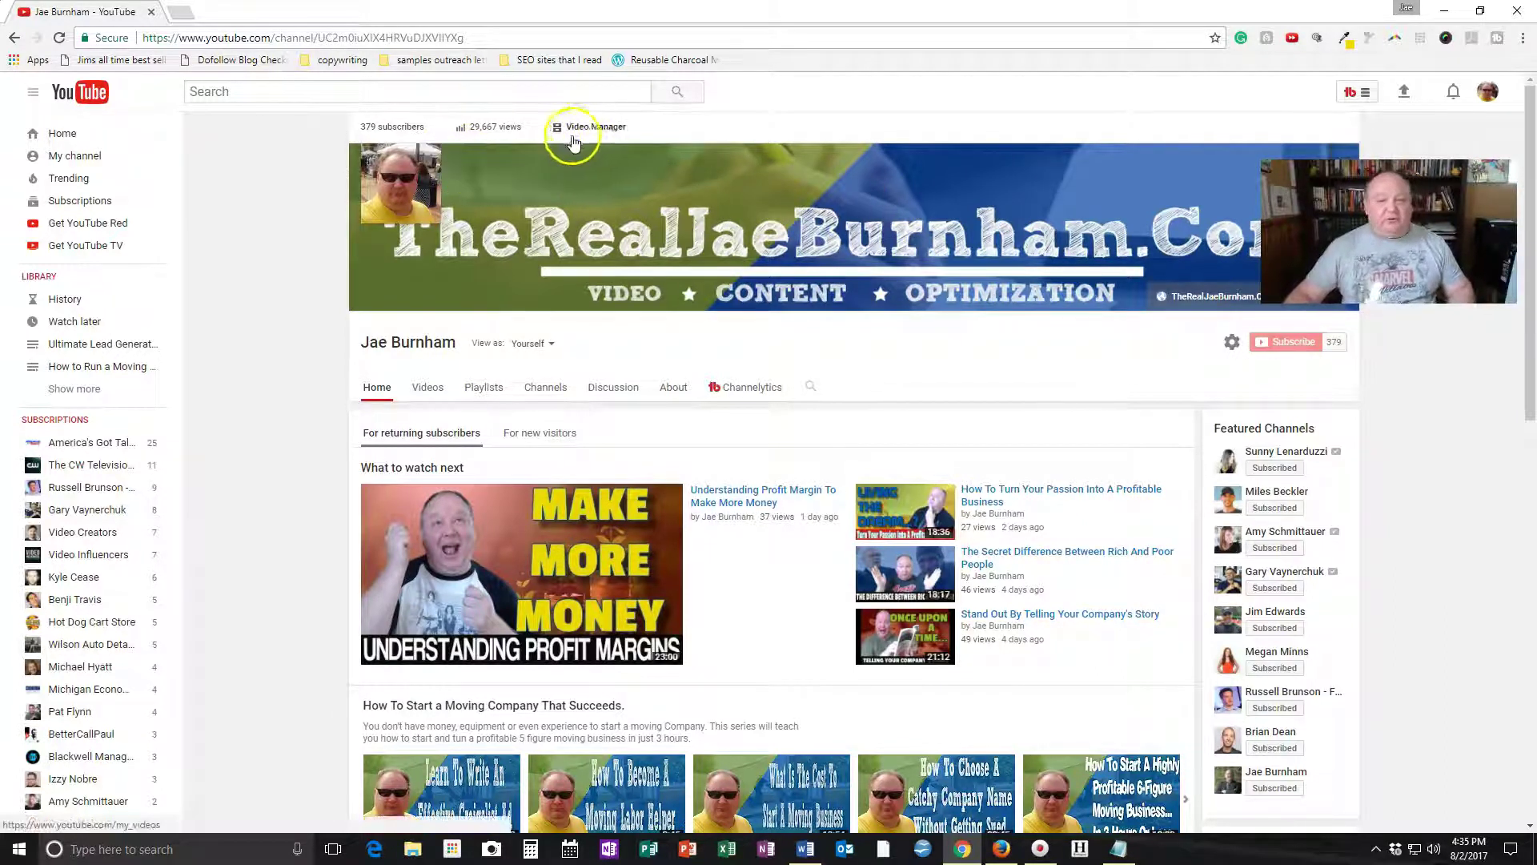
- Open Analytics Overview from the channel's view count
click(490, 129)
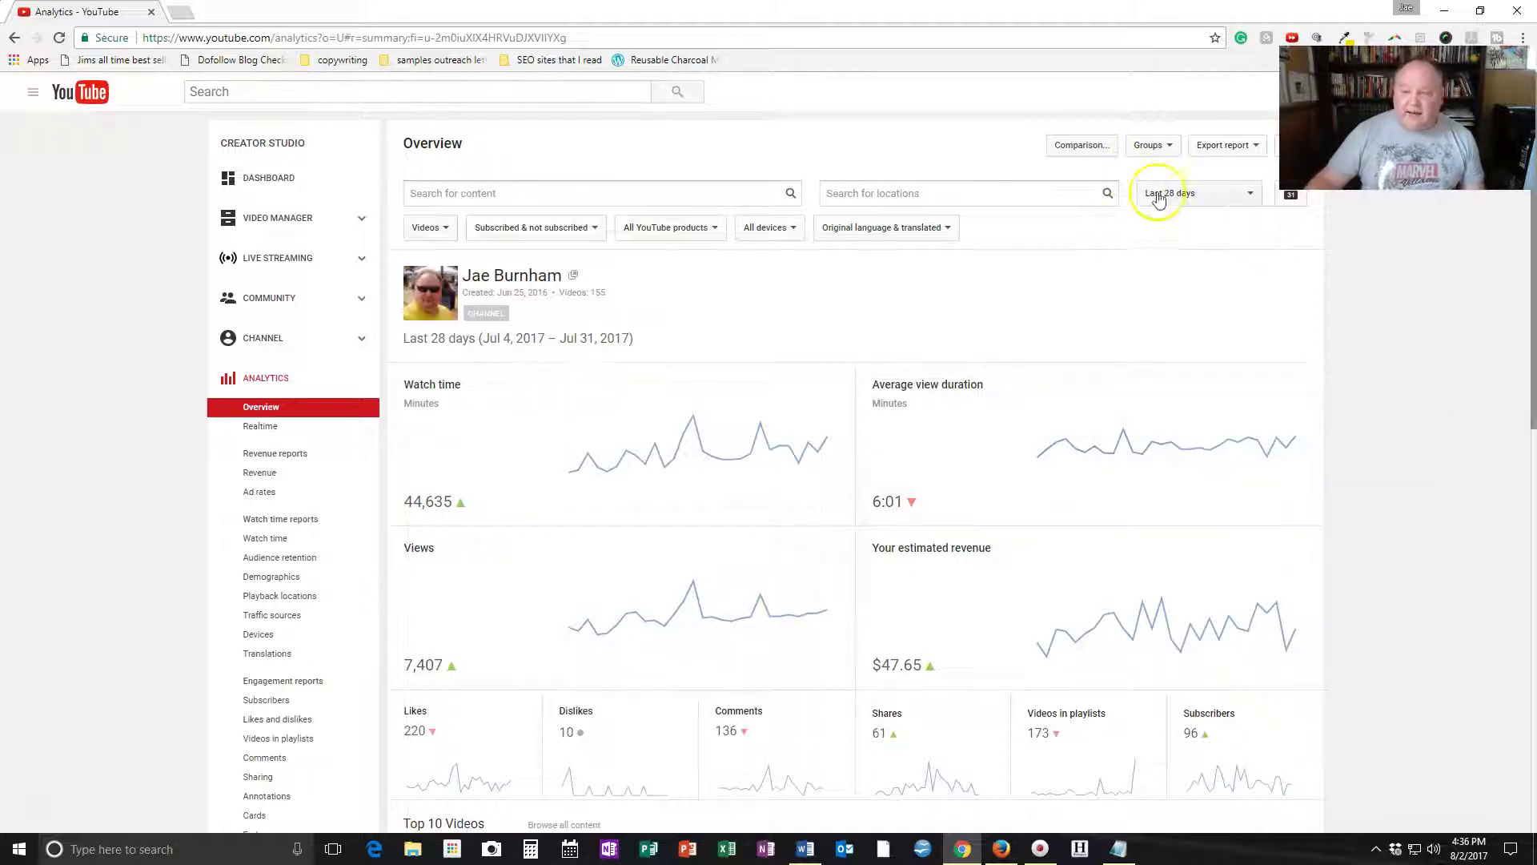
scroll(1365, 377, down, 2)
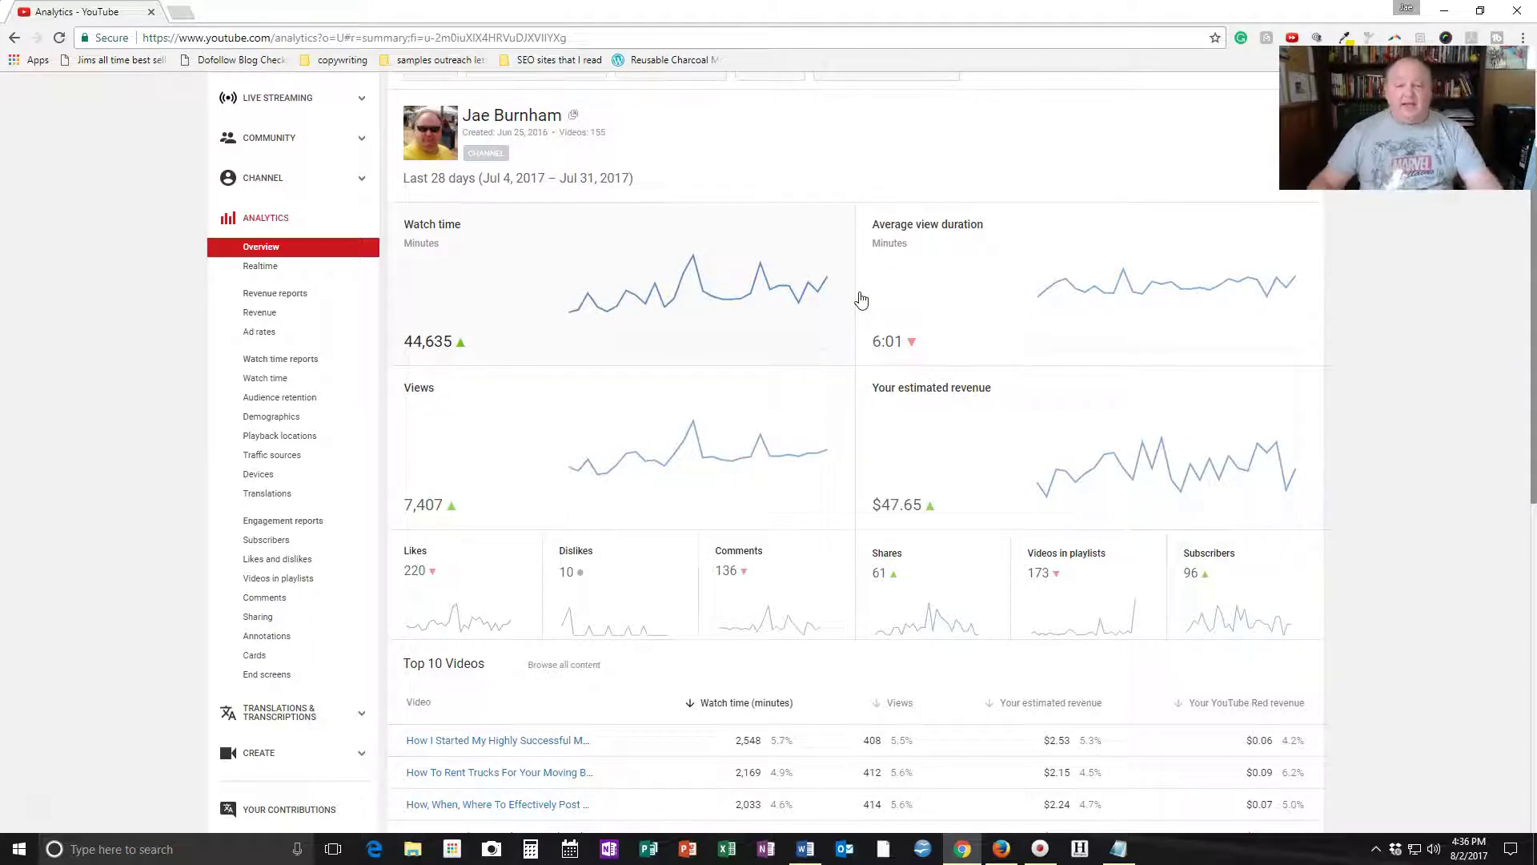
scroll(924, 302, up, 3)
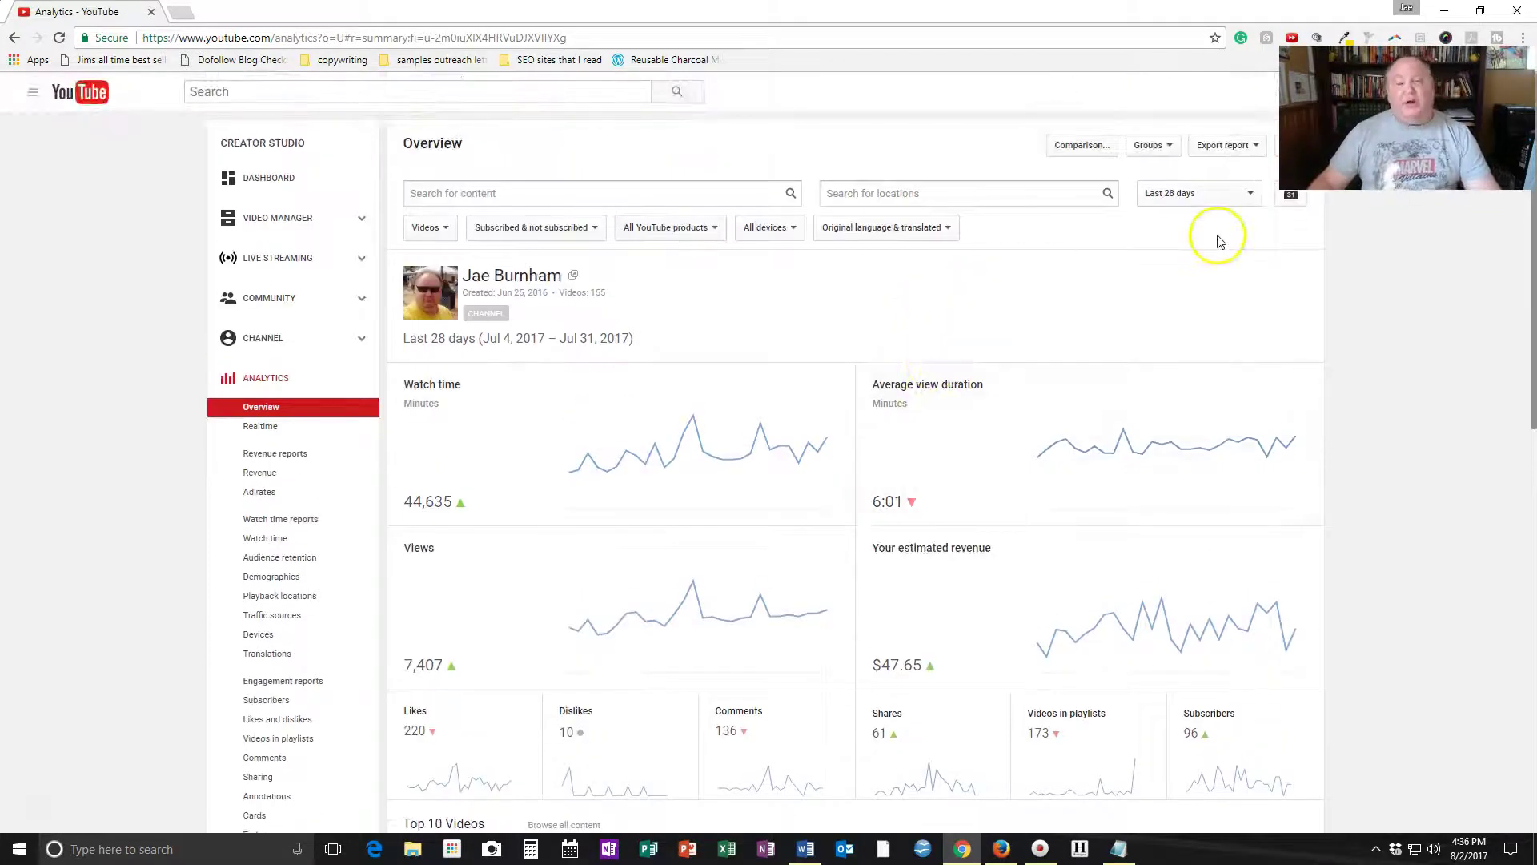
- Turn on comparison of Last 28 days against the Previous period
click(1091, 152)
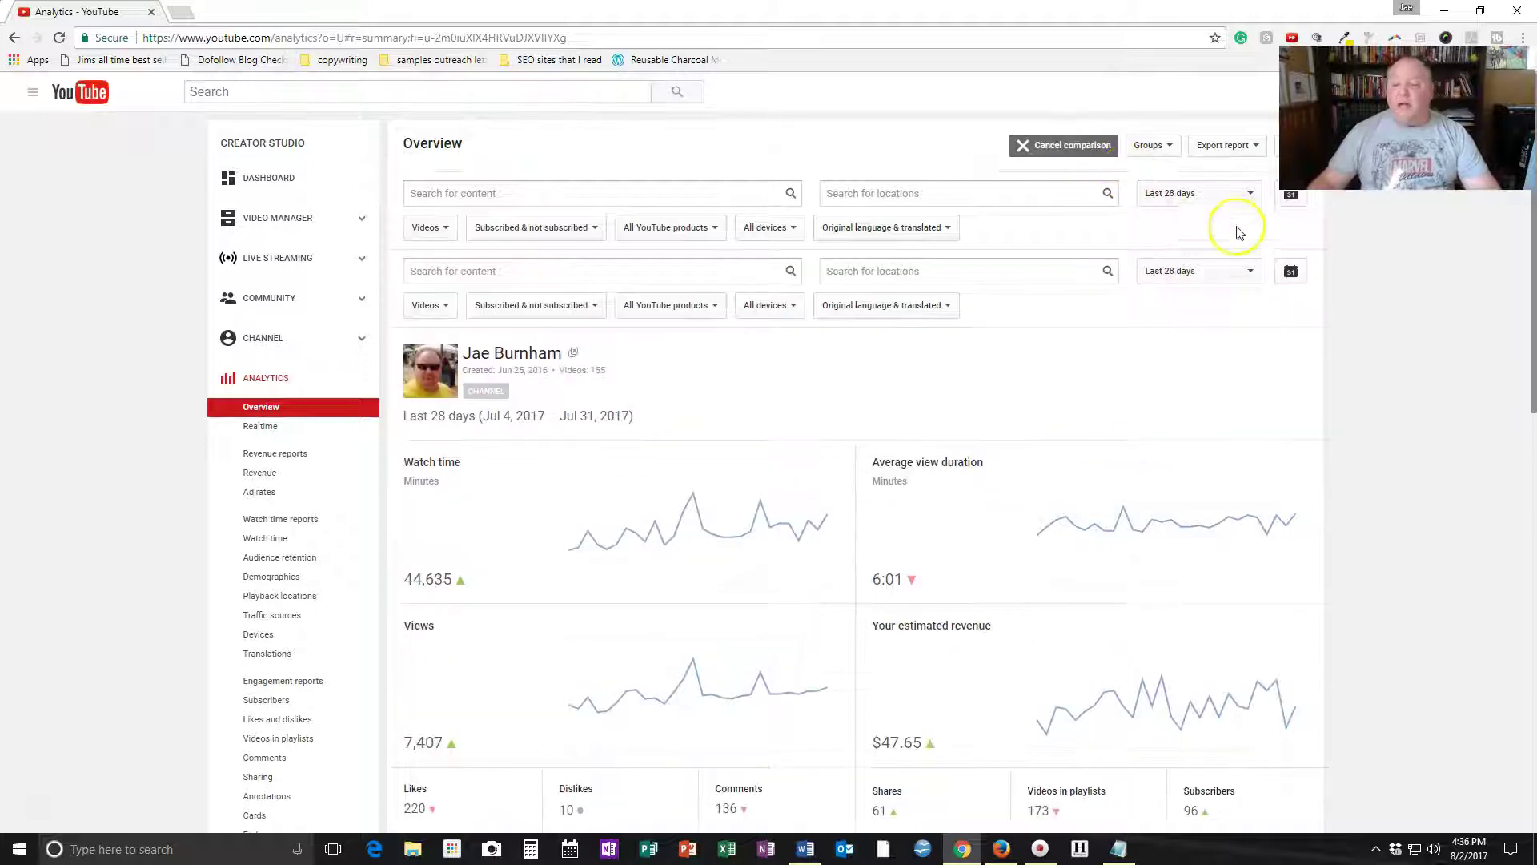
click(1246, 271)
click(1202, 299)
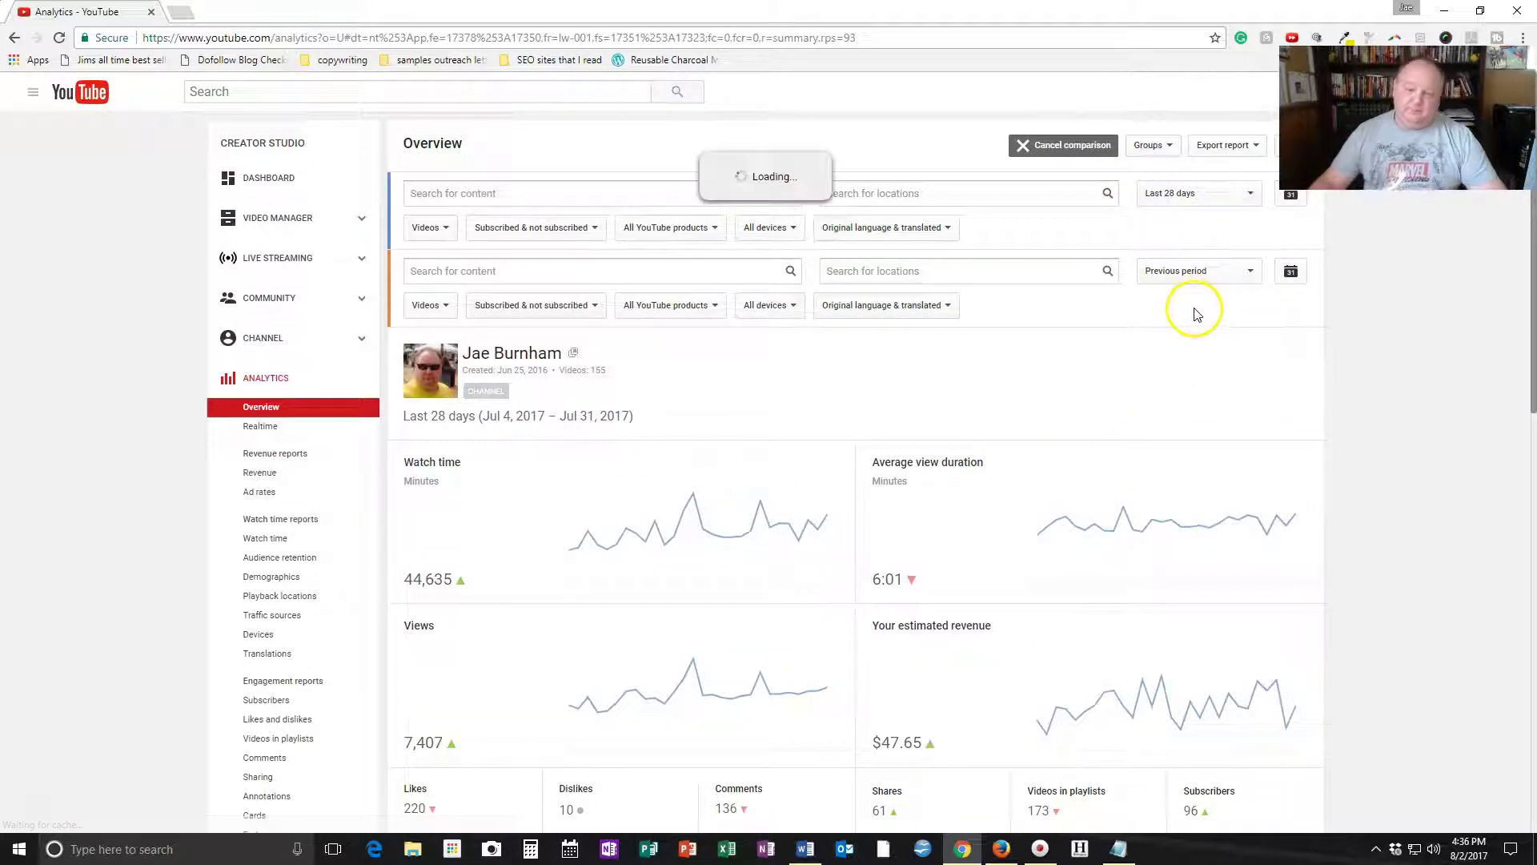
mouse_move(626, 530)
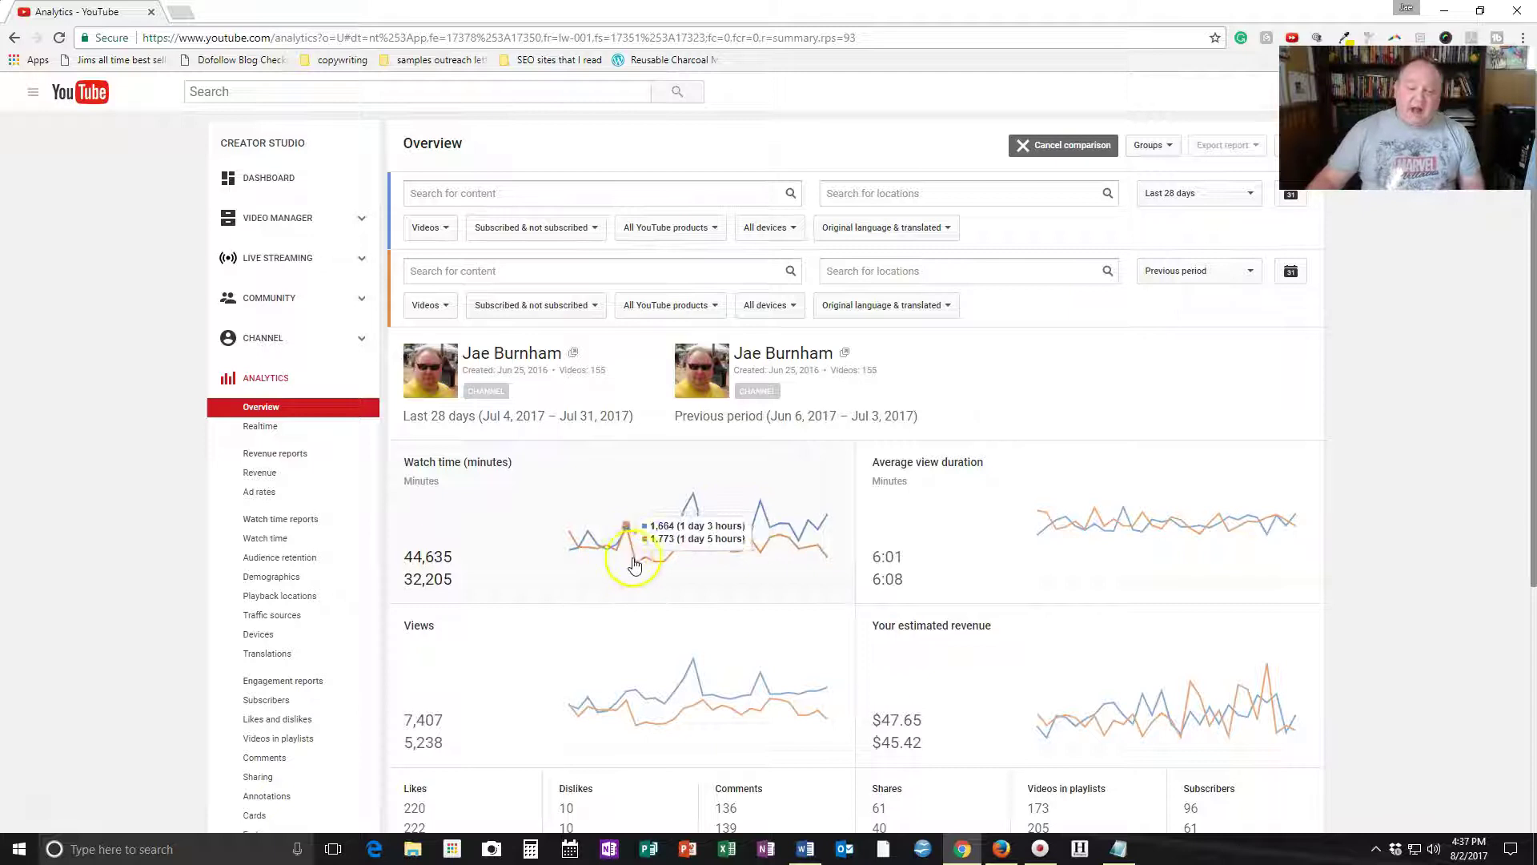
scroll(1432, 345, down, 2)
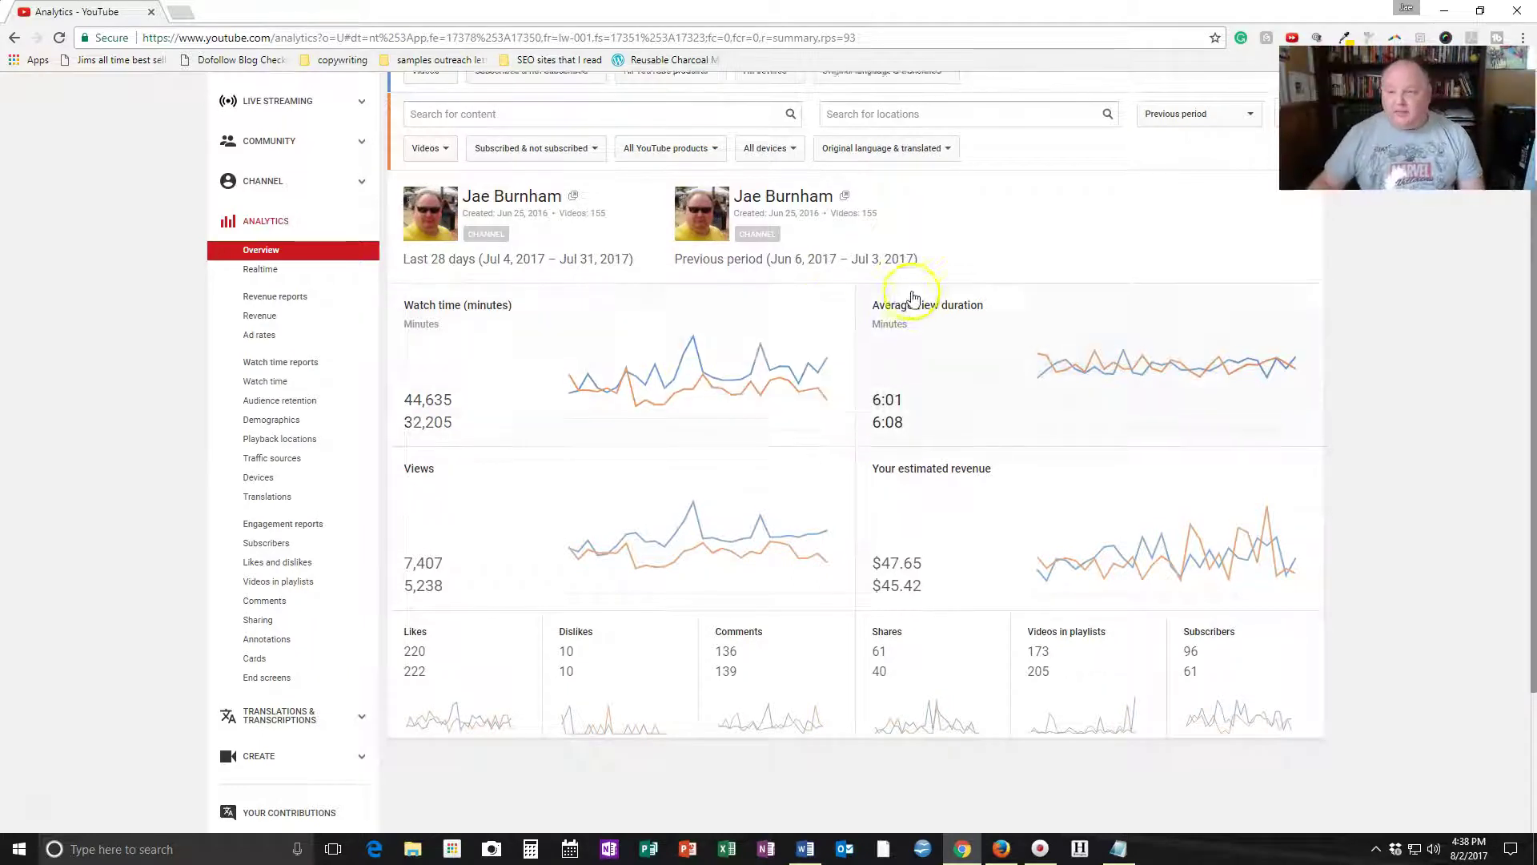
scroll(908, 293, up, 3)
- Compare Last 365 days first, then switch the comparison range to Last 90 days
click(1252, 195)
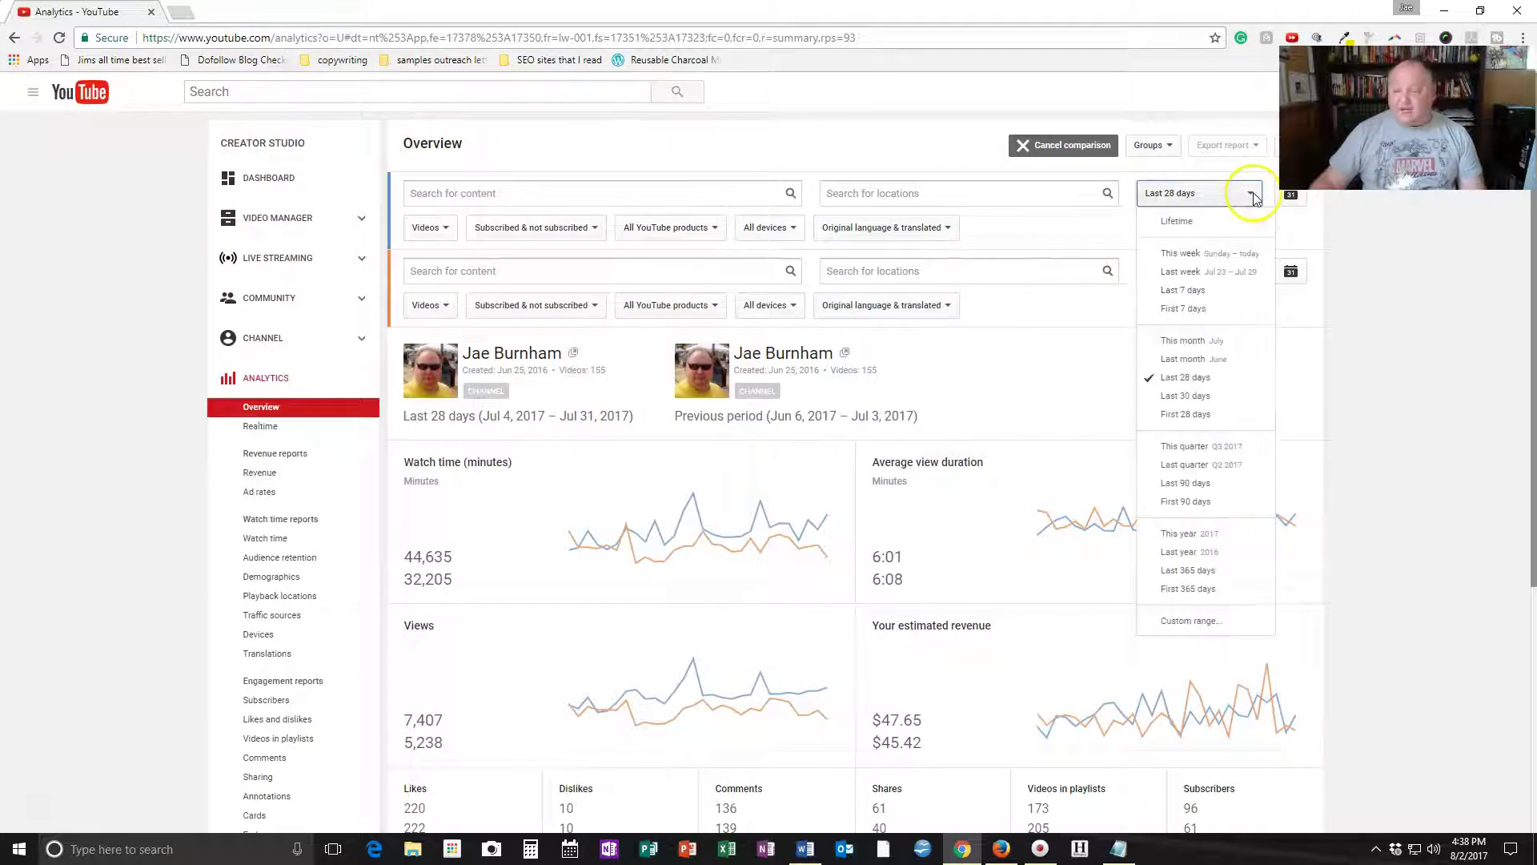
click(1201, 570)
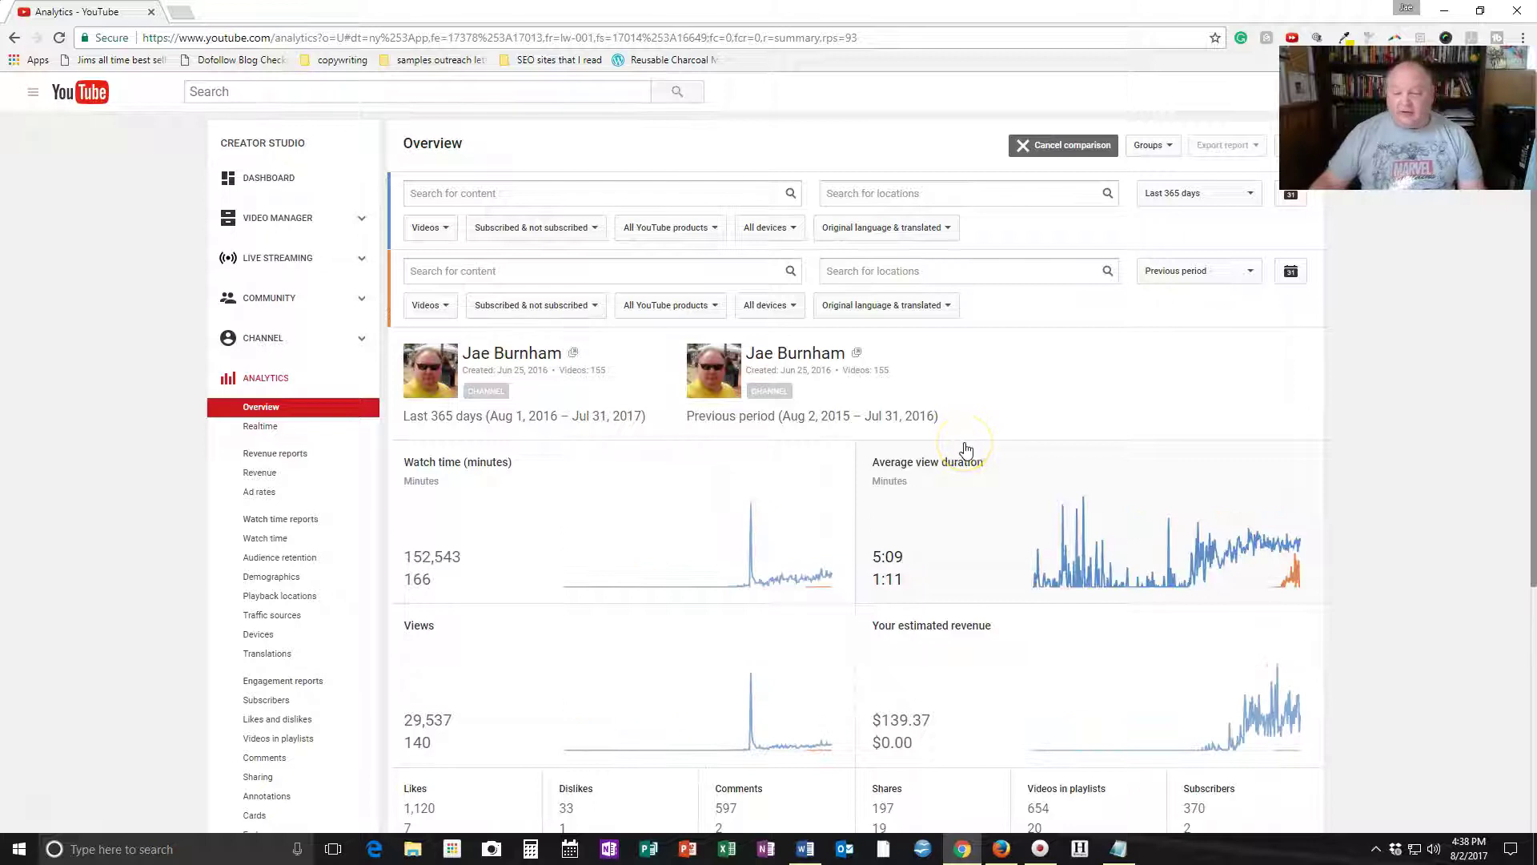
double_click(1060, 426)
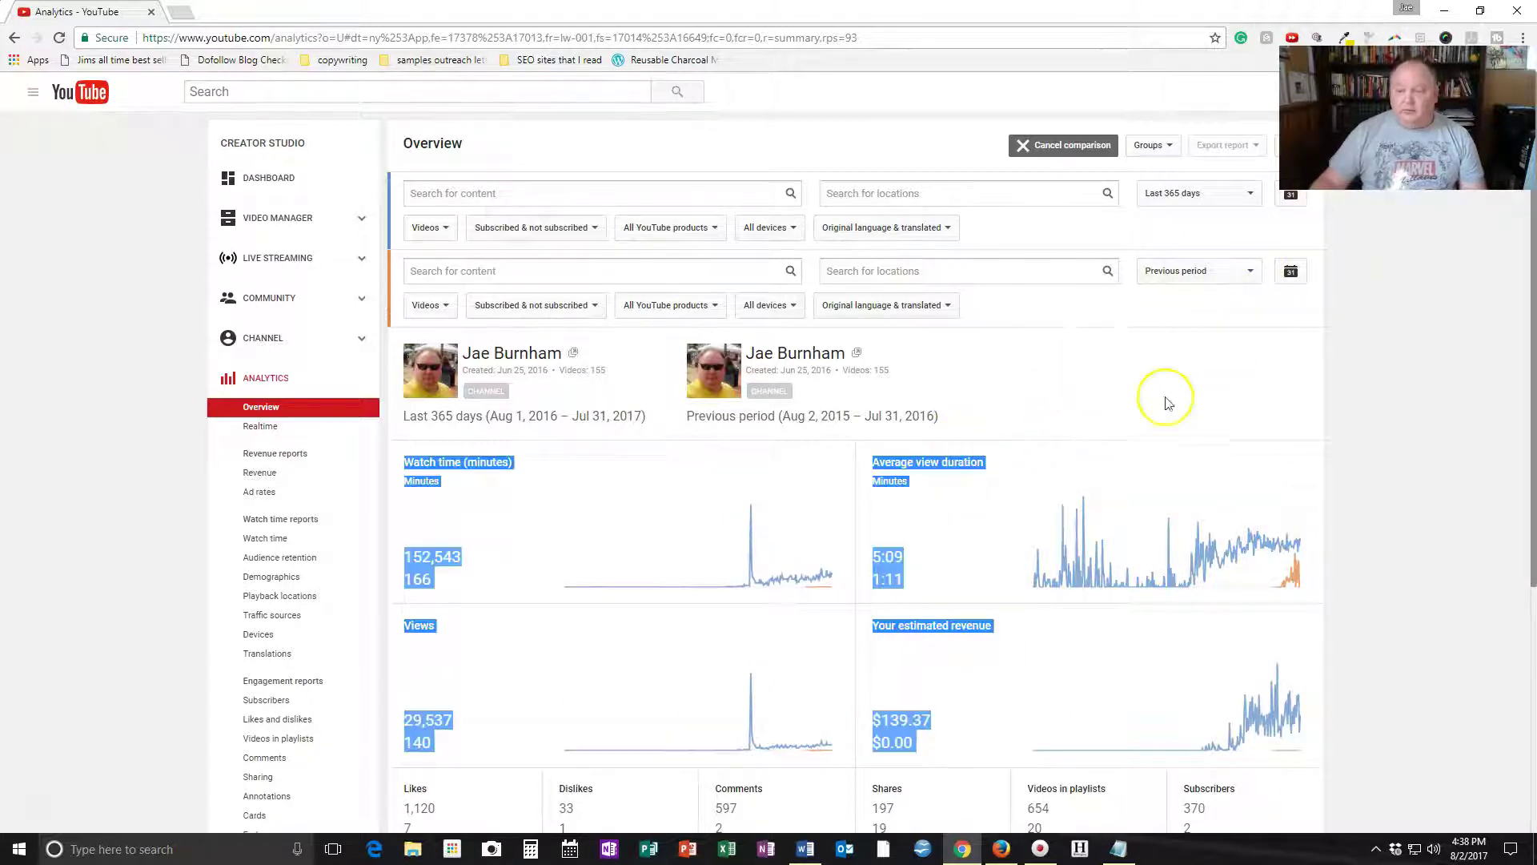
click(1254, 192)
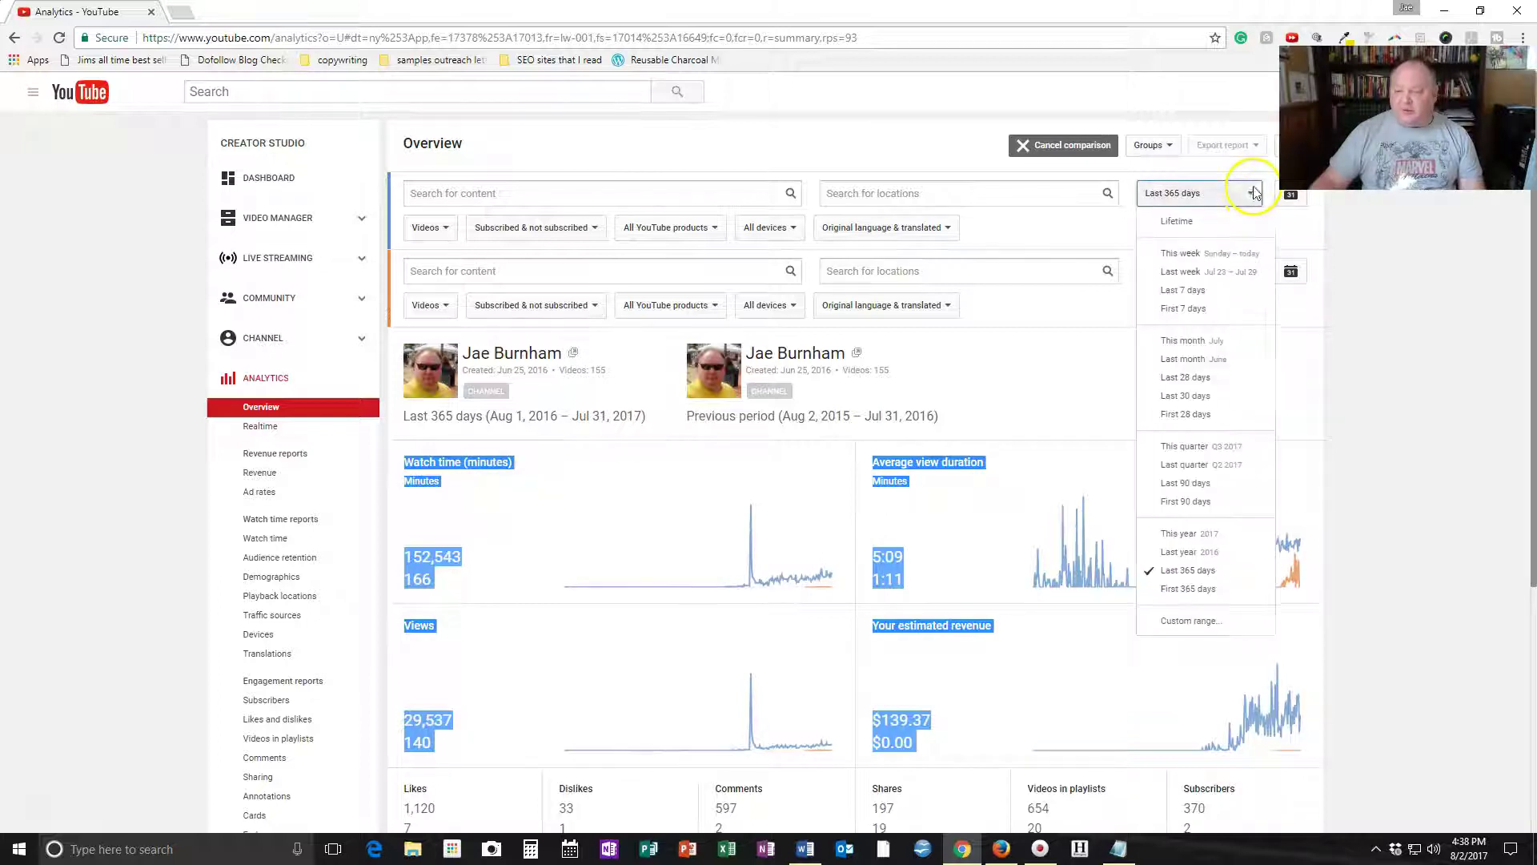
click(1185, 482)
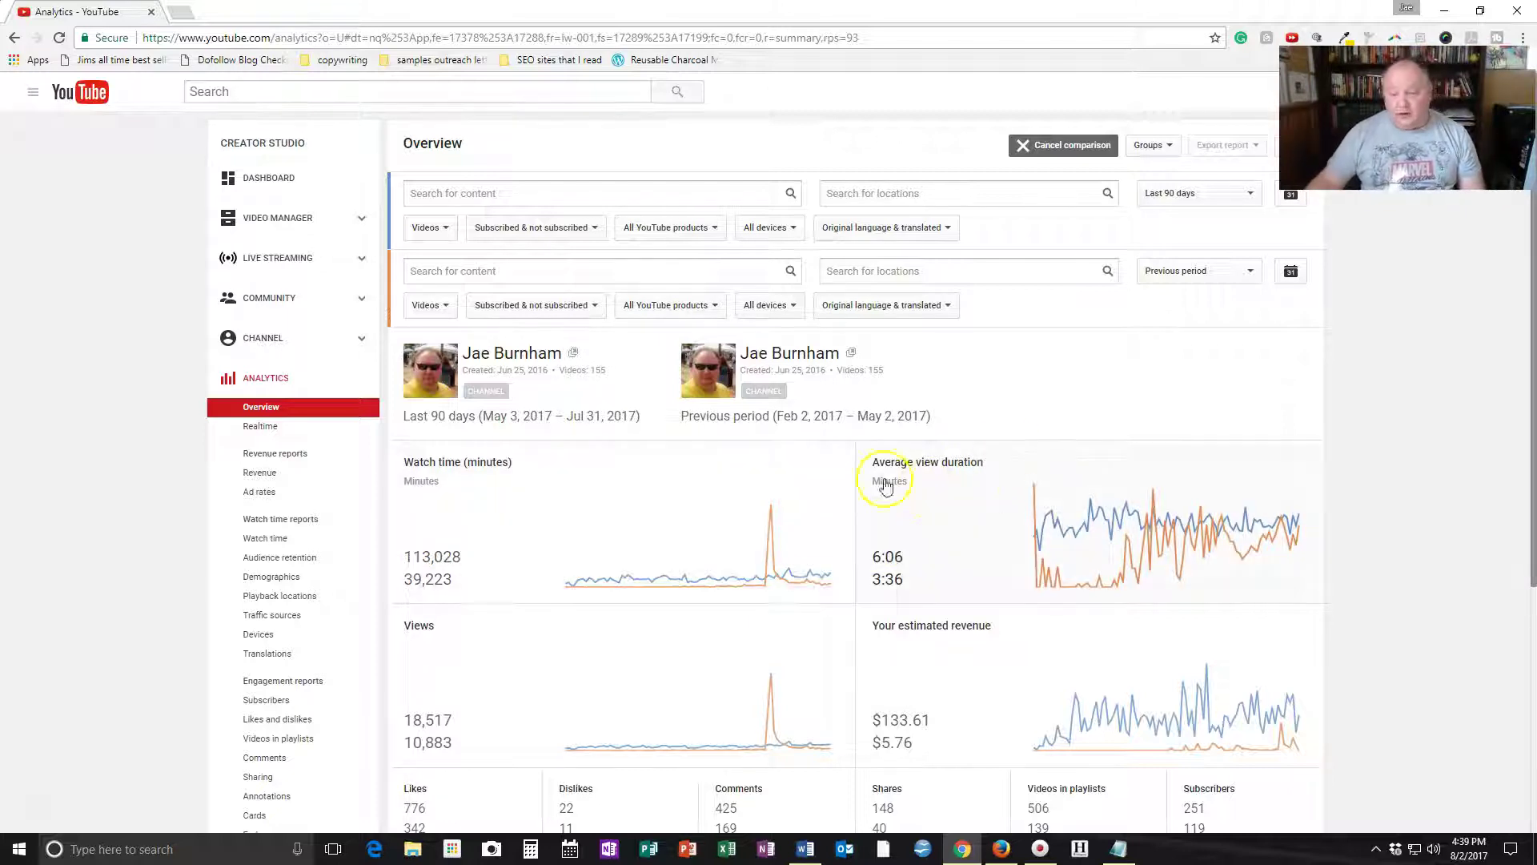
scroll(891, 483, down, 2)
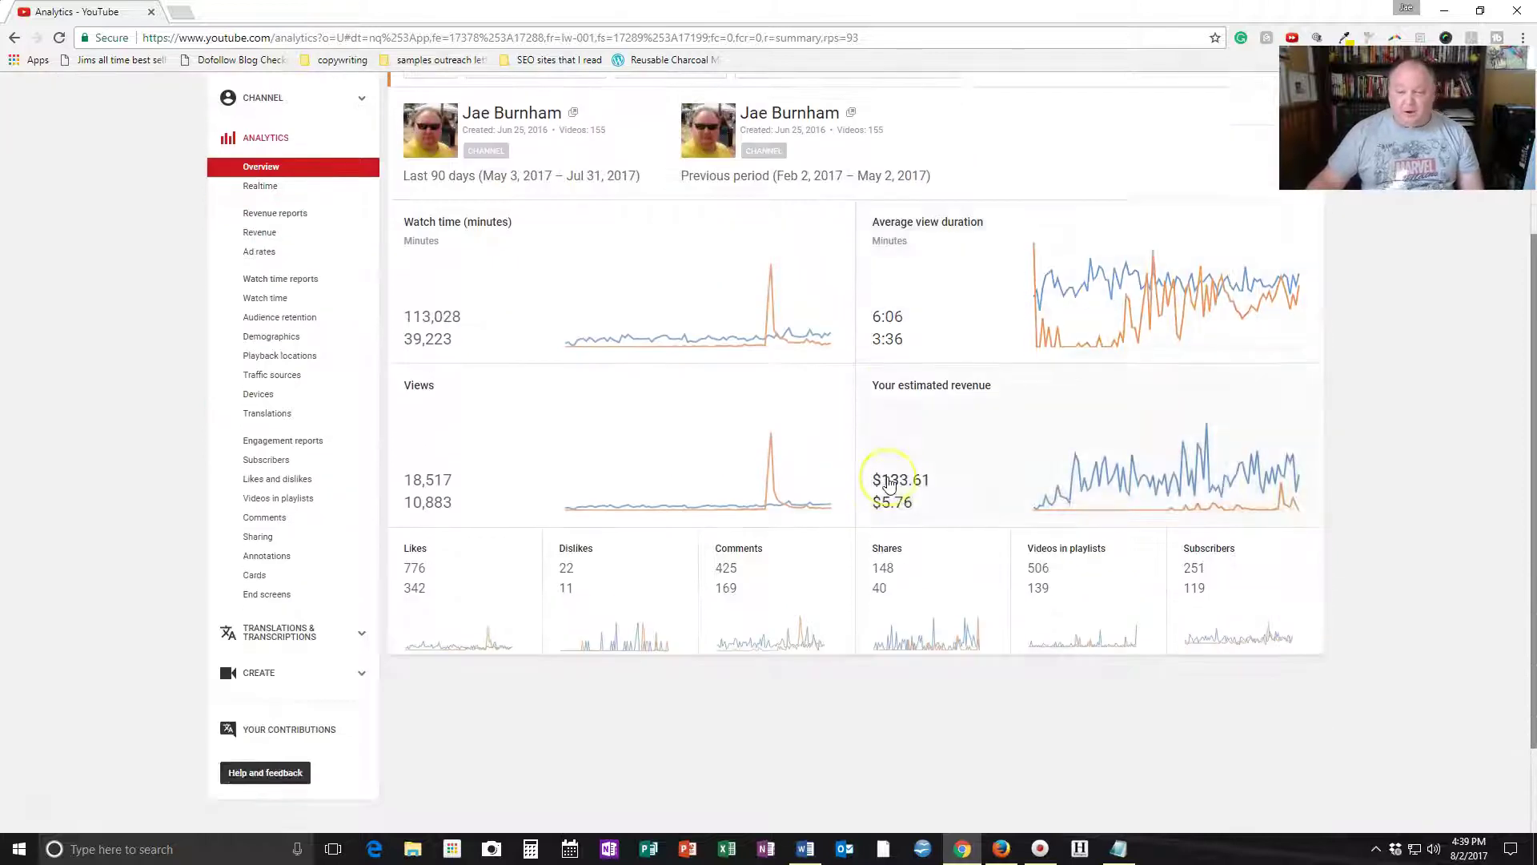
scroll(892, 482, up, 2)
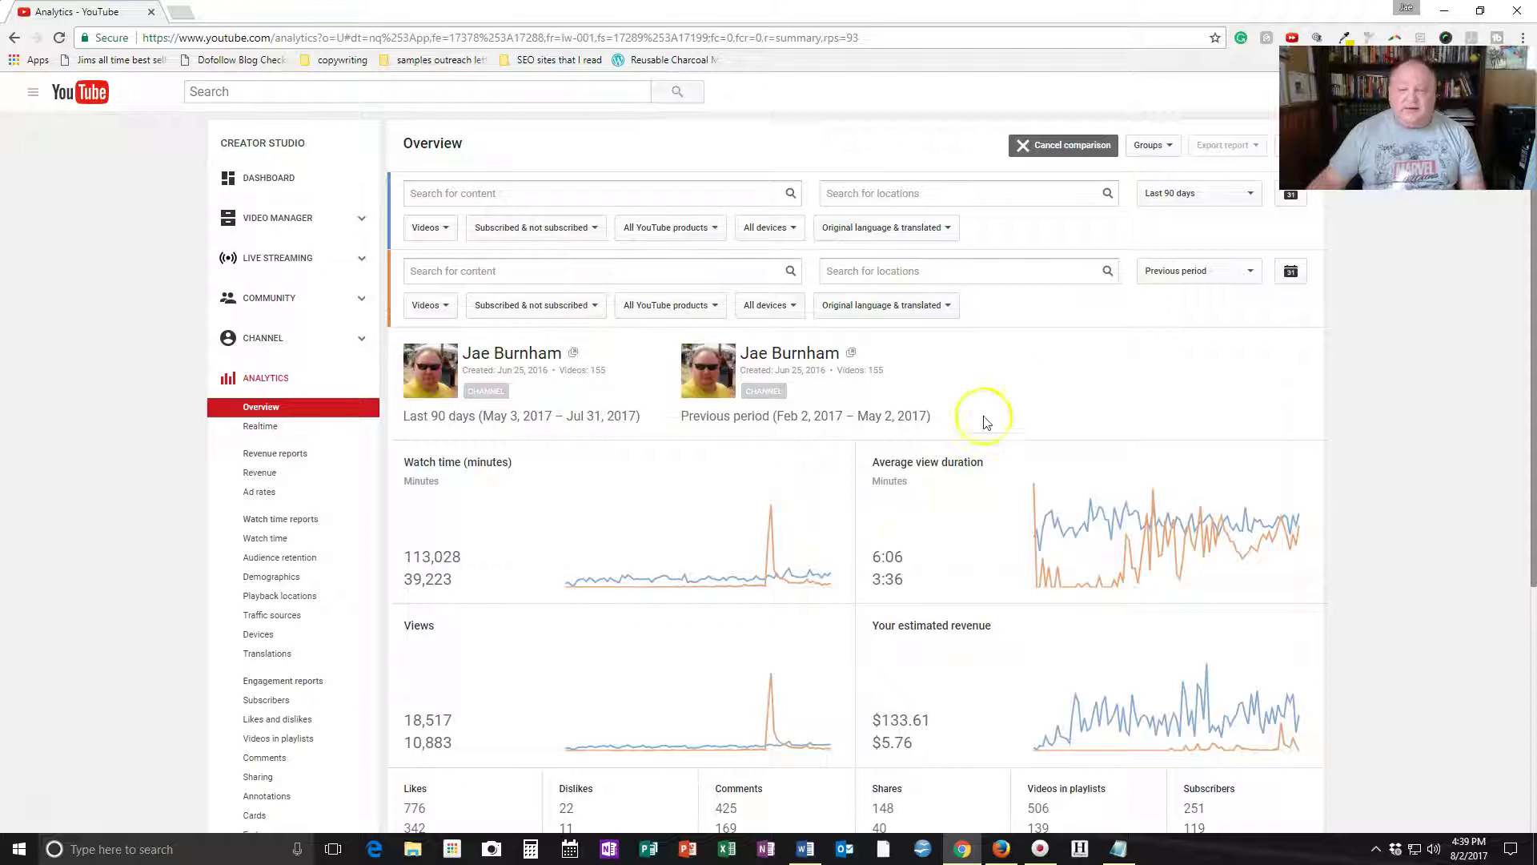
- Cancel the comparison and set the date range to Last 28 days (Jul 4–31, 2017)
click(1022, 149)
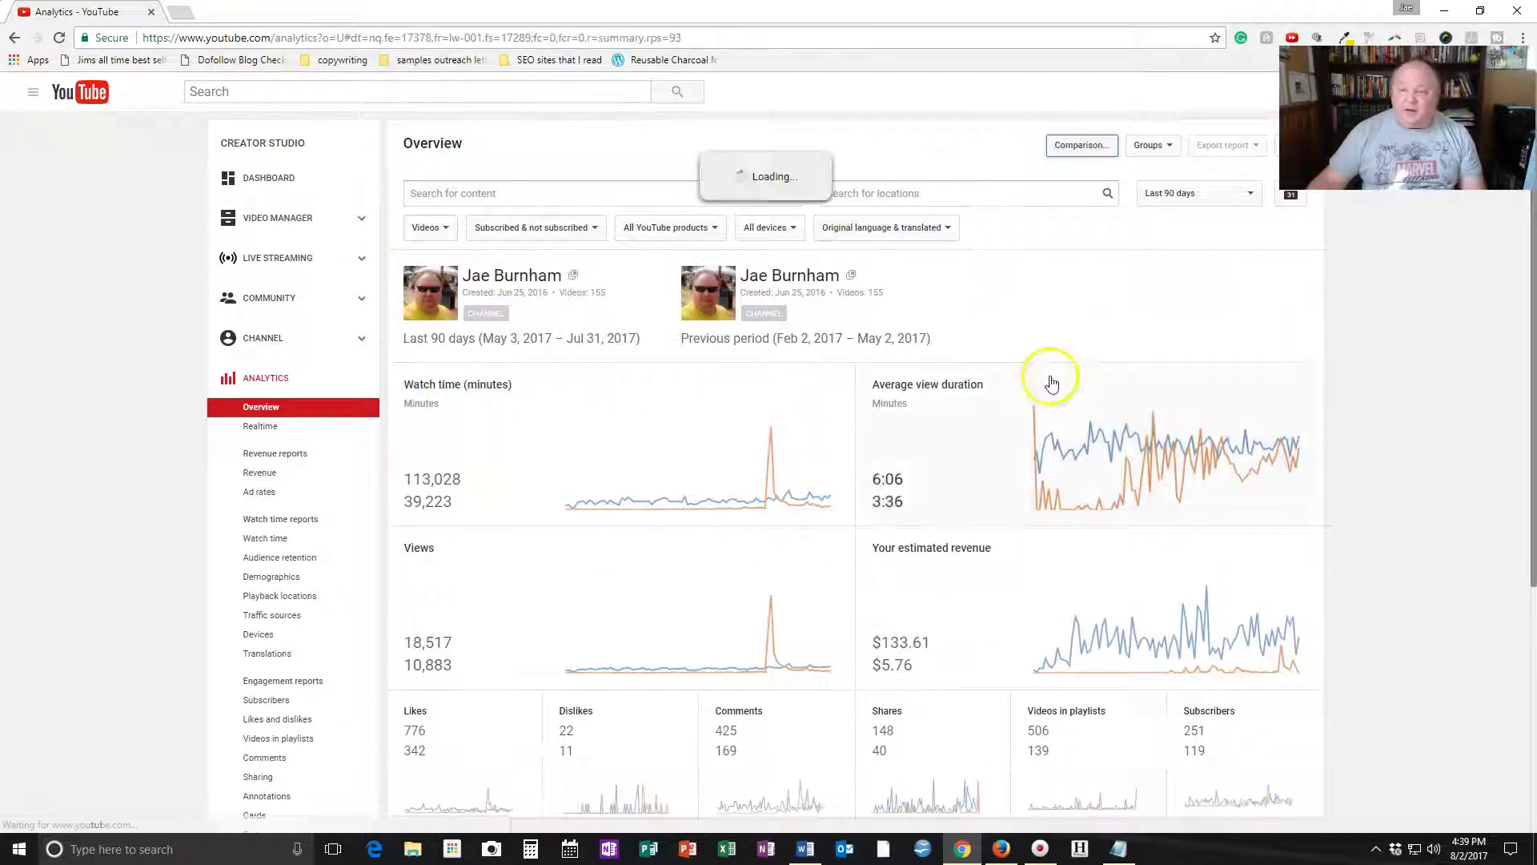
click(1250, 192)
click(1186, 377)
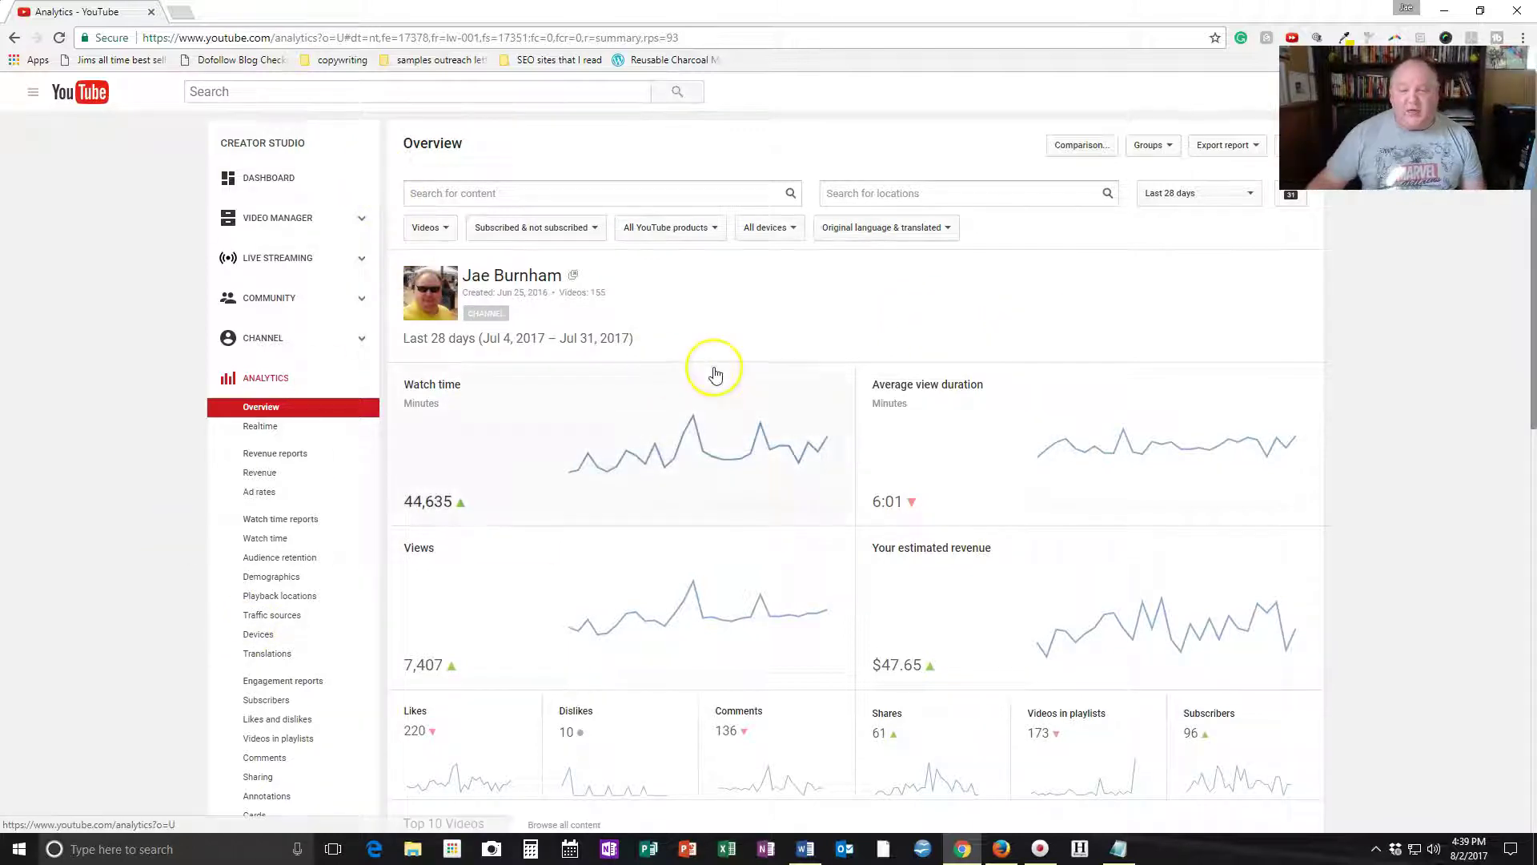
scroll(711, 372, down, 3)
scroll(712, 378, down, 2)
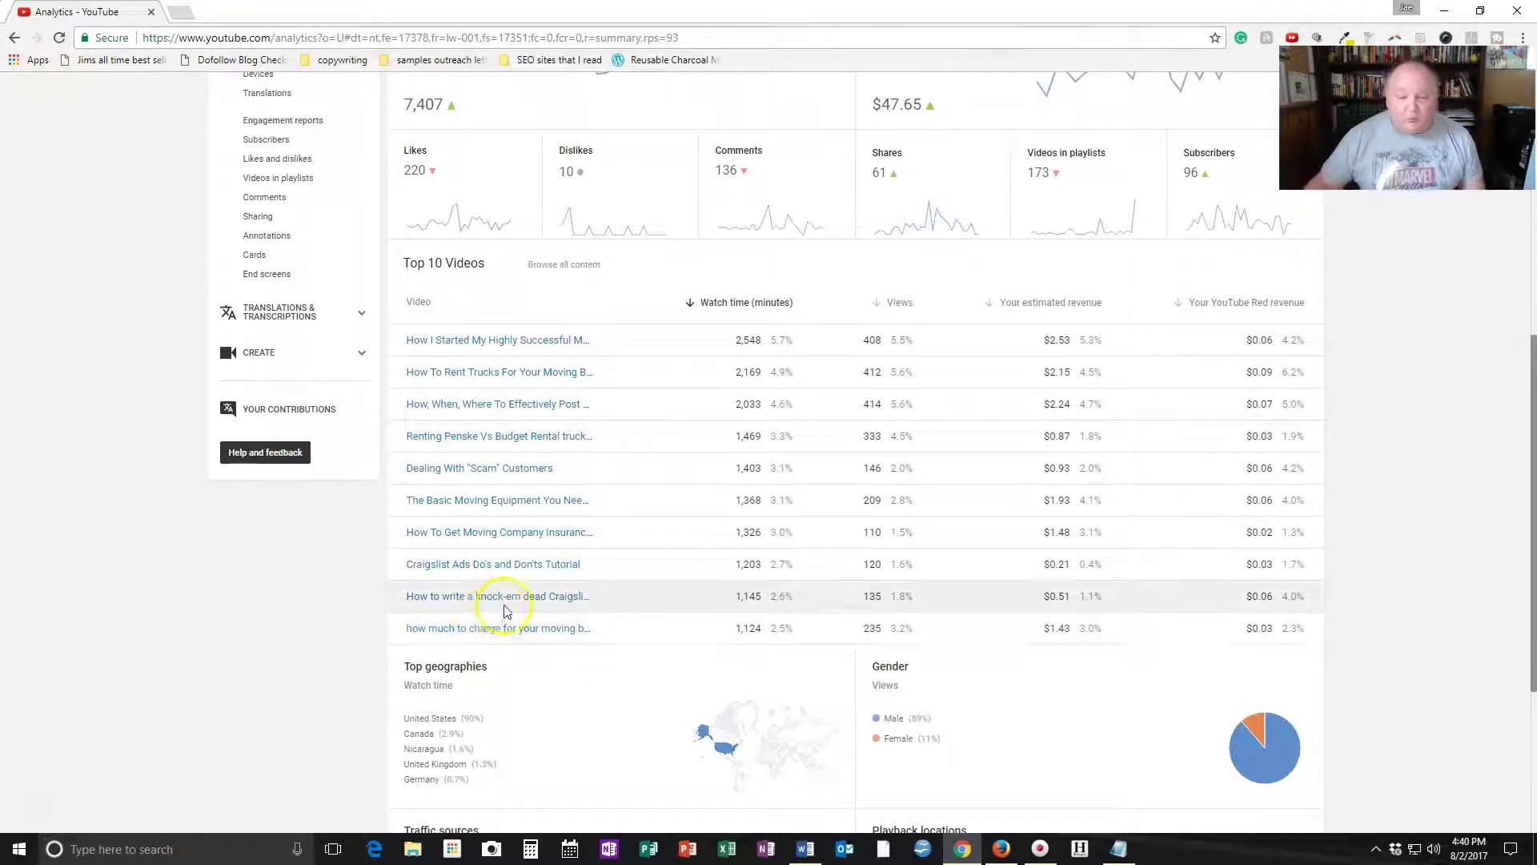
scroll(562, 692, down, 2)
scroll(614, 627, down, 2)
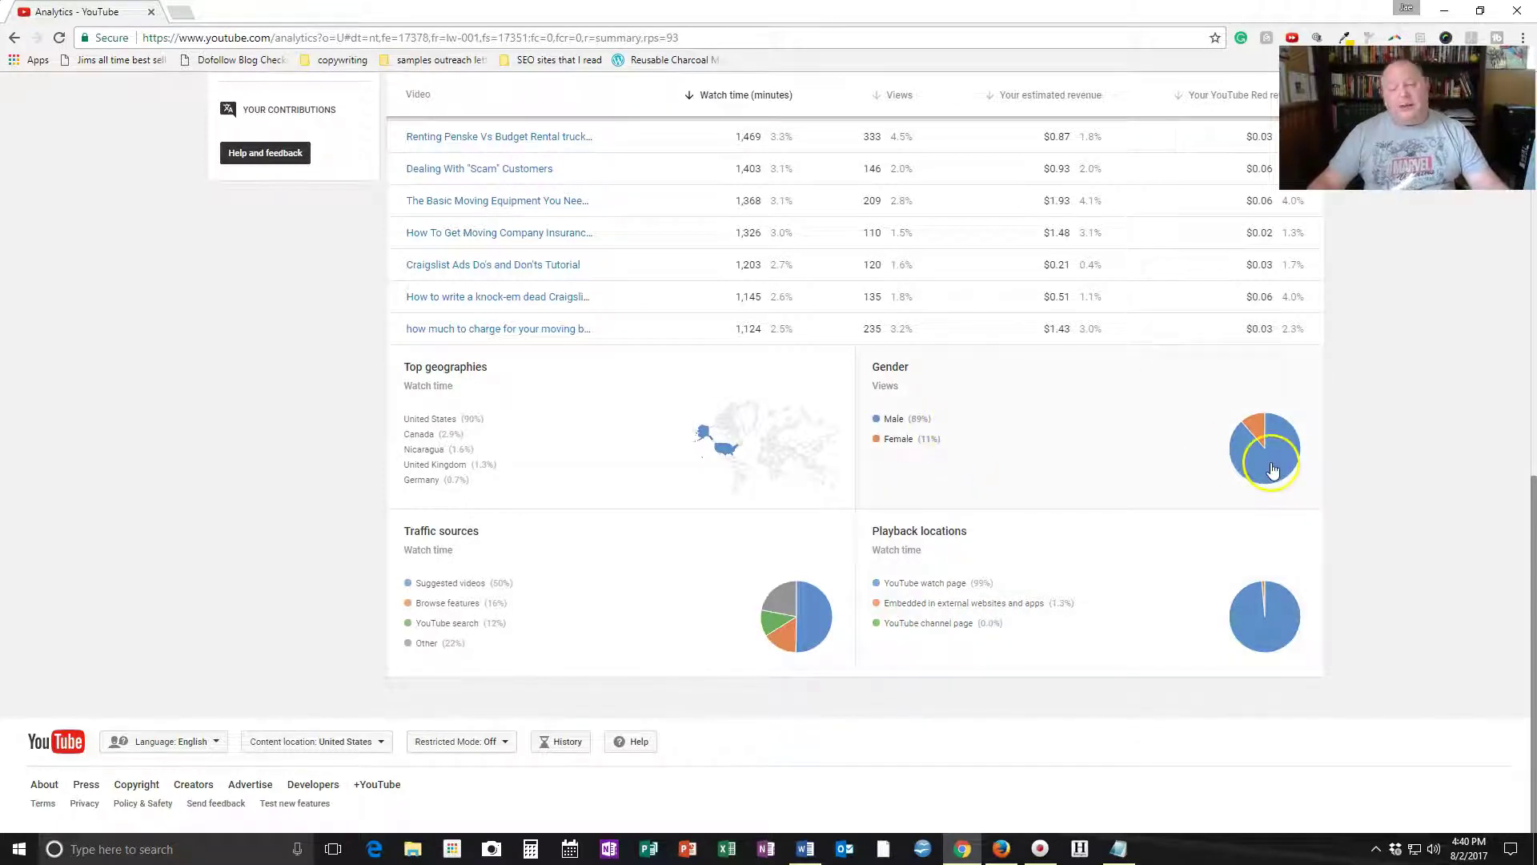
scroll(1064, 450, up, 3)
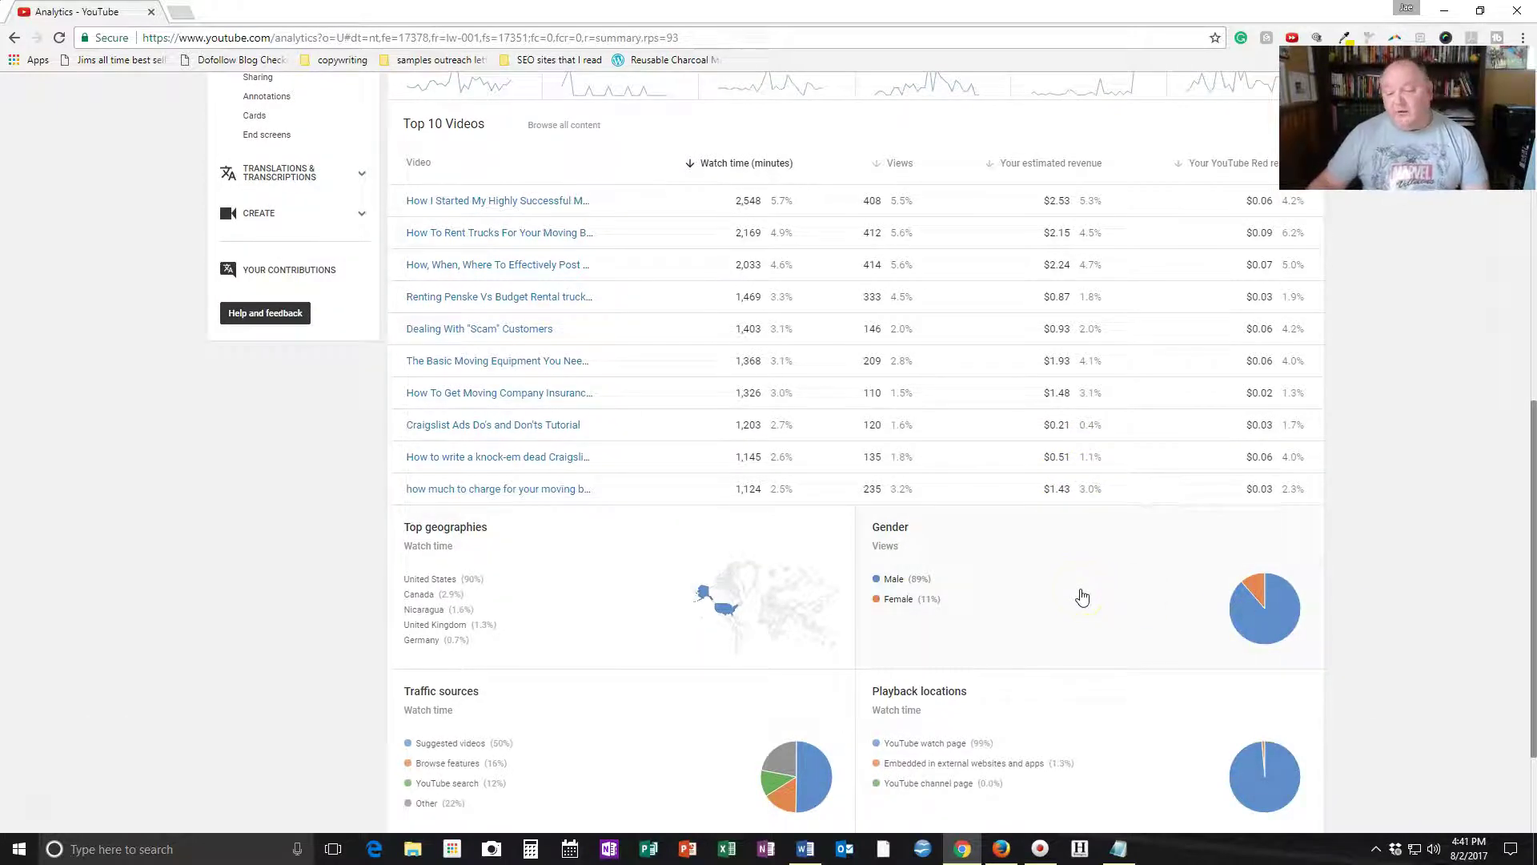
scroll(1081, 594, up, 10)
scroll(1087, 589, up, 5)
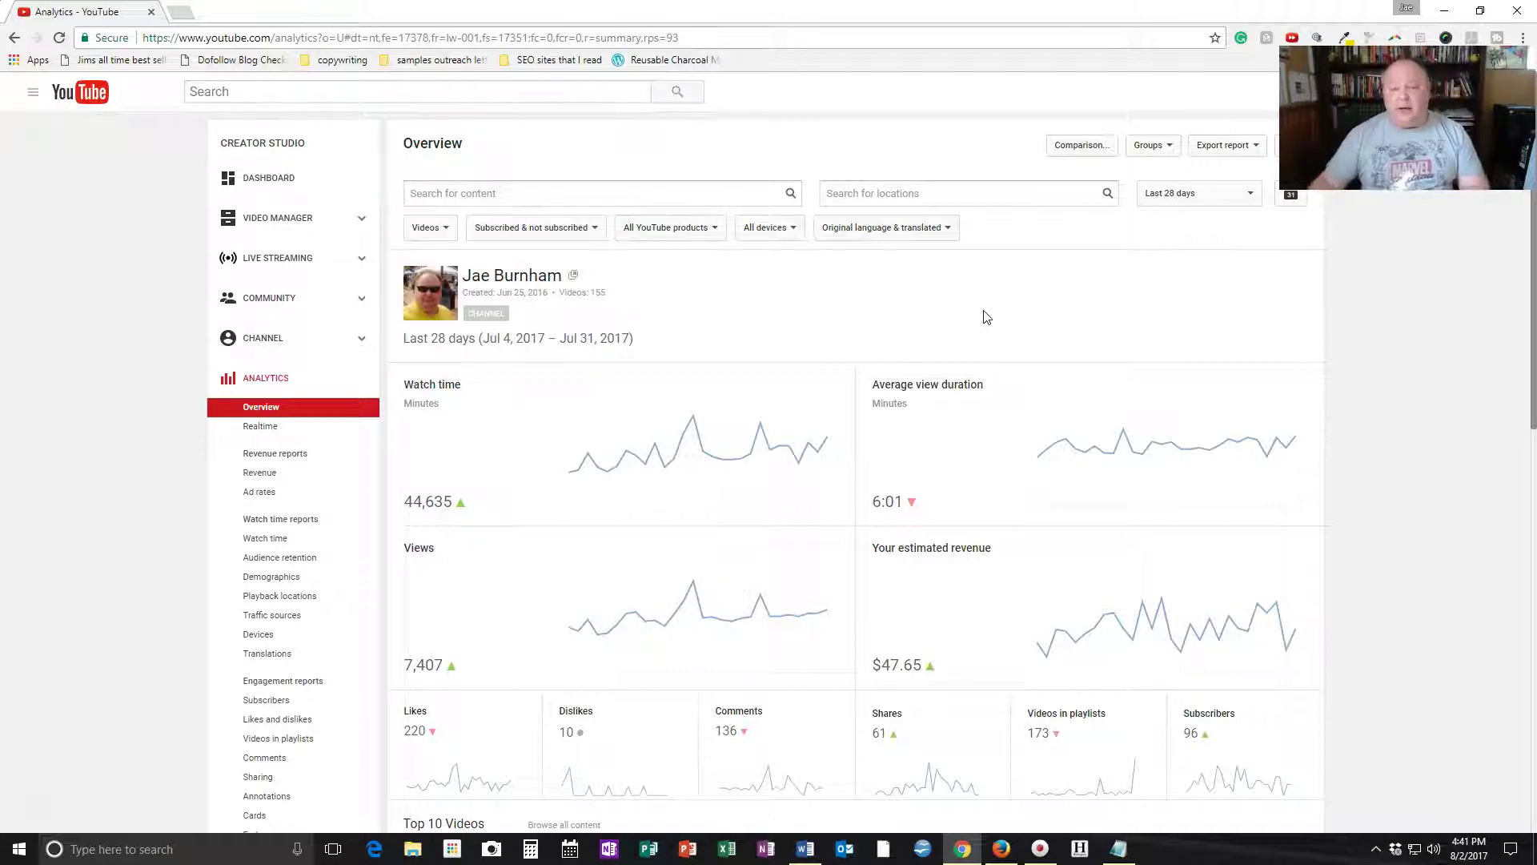
scroll(985, 320, down, 4)
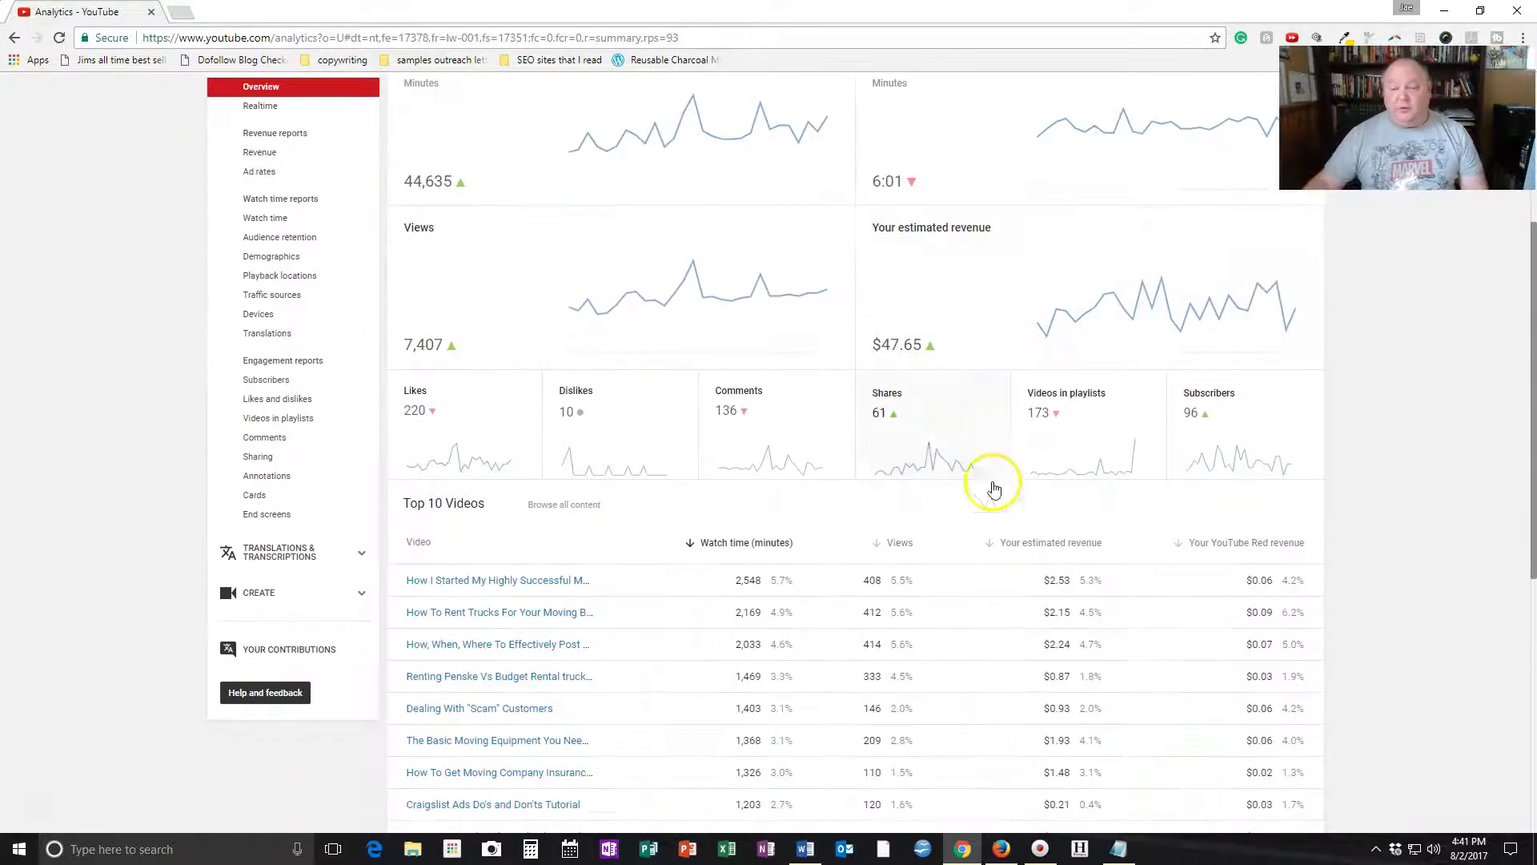
mouse_move(1088, 433)
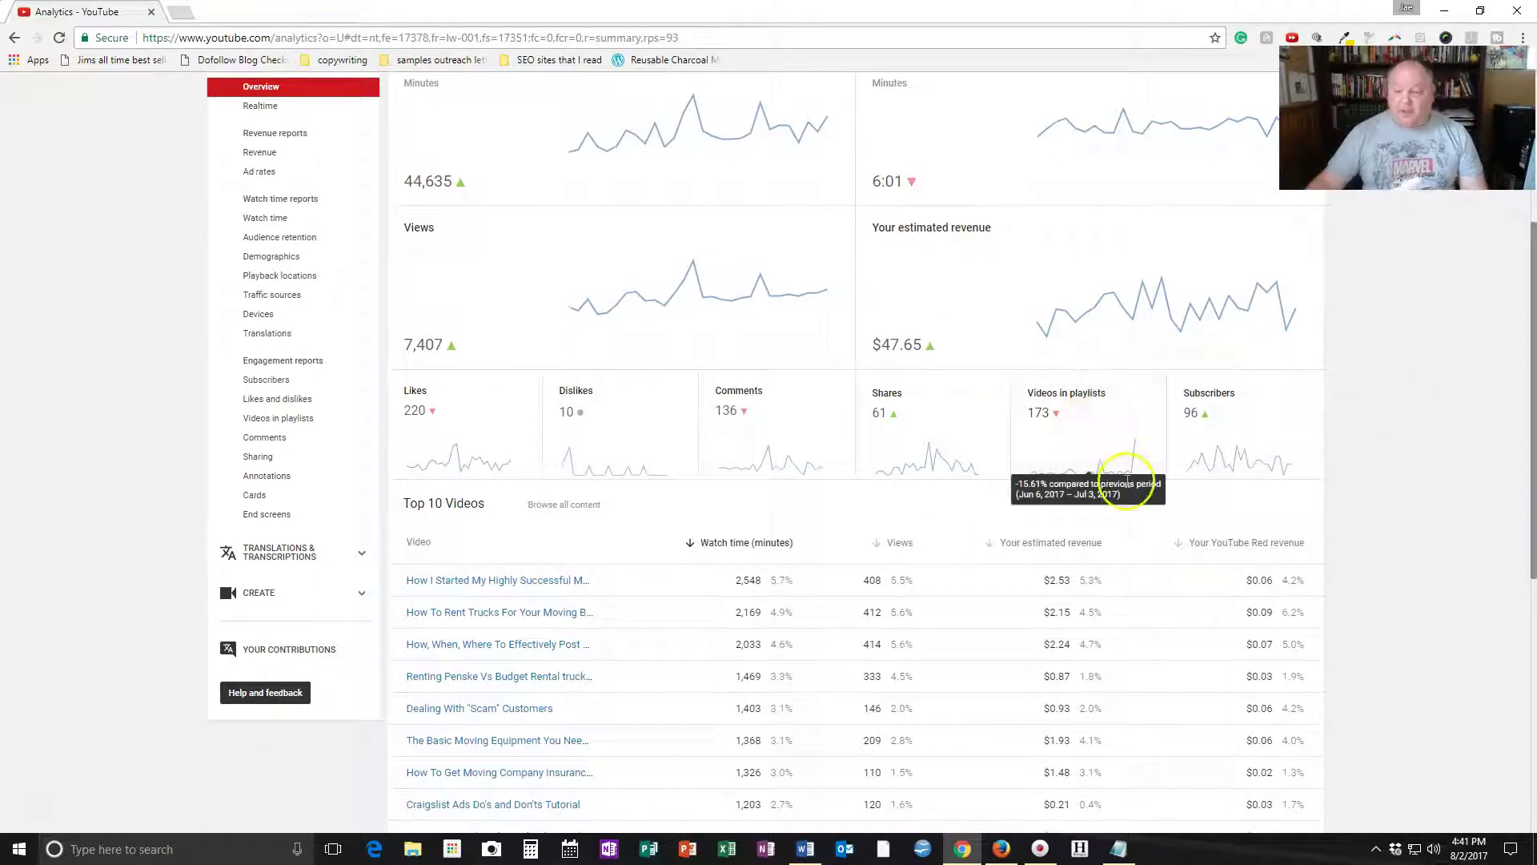
- Open the Videos in playlists report showing 173 videos, 182 added and 9 removed
click(1104, 450)
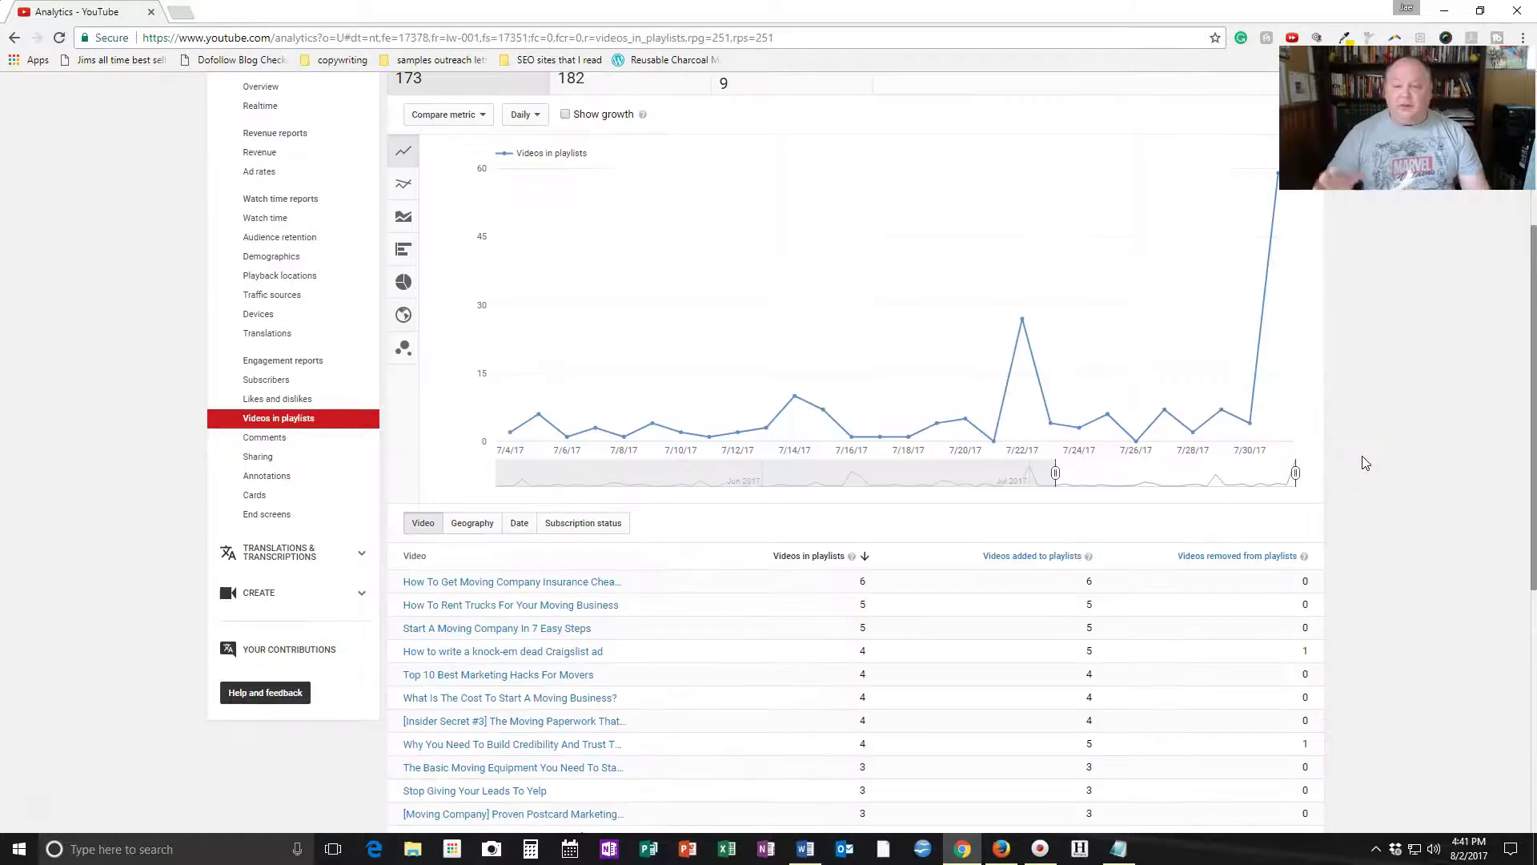
click(1368, 368)
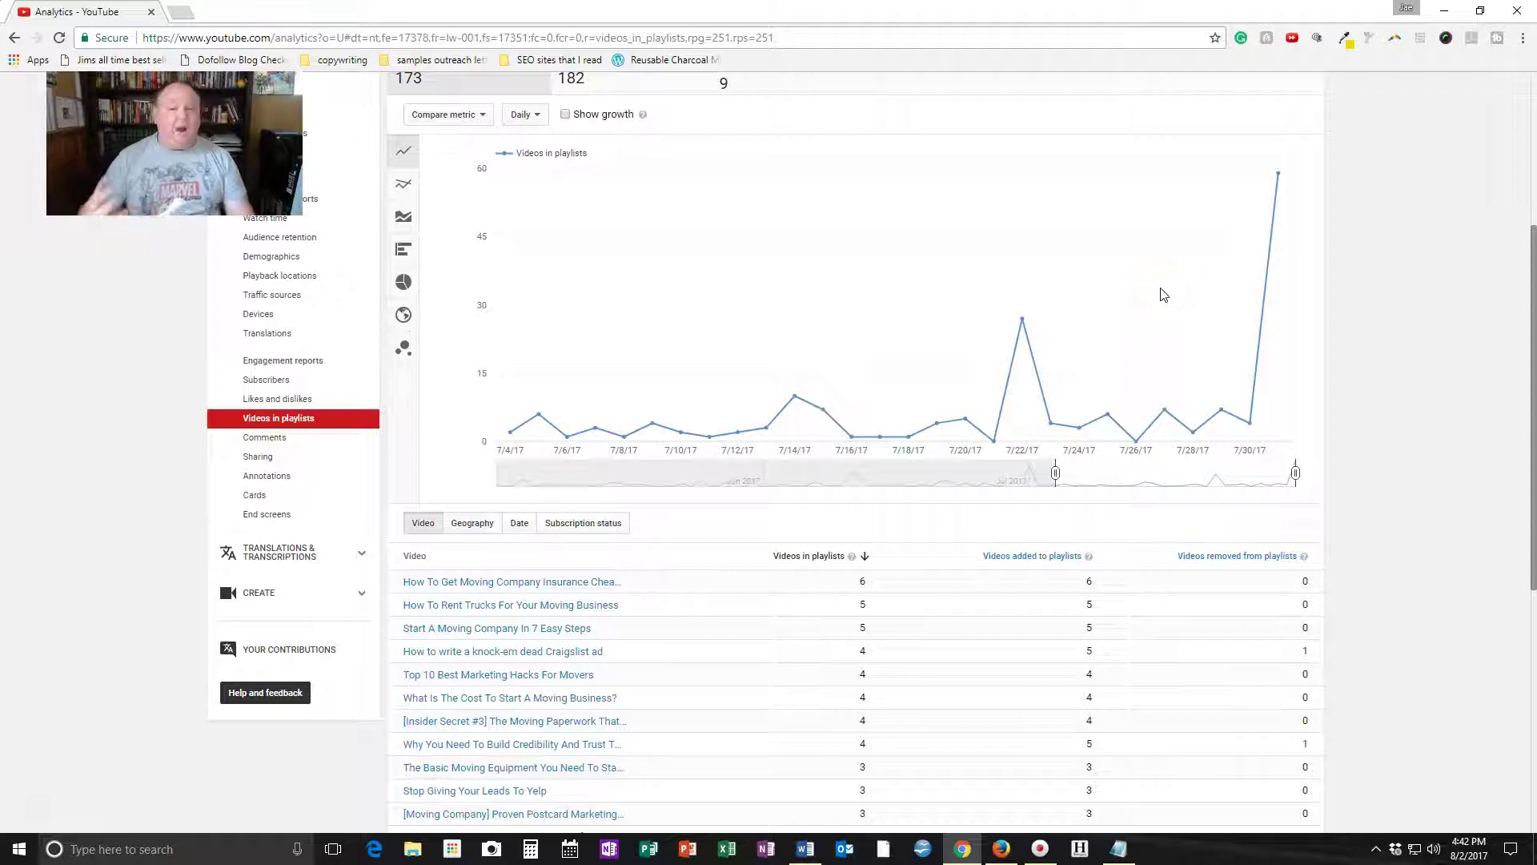
scroll(1159, 302, up, 3)
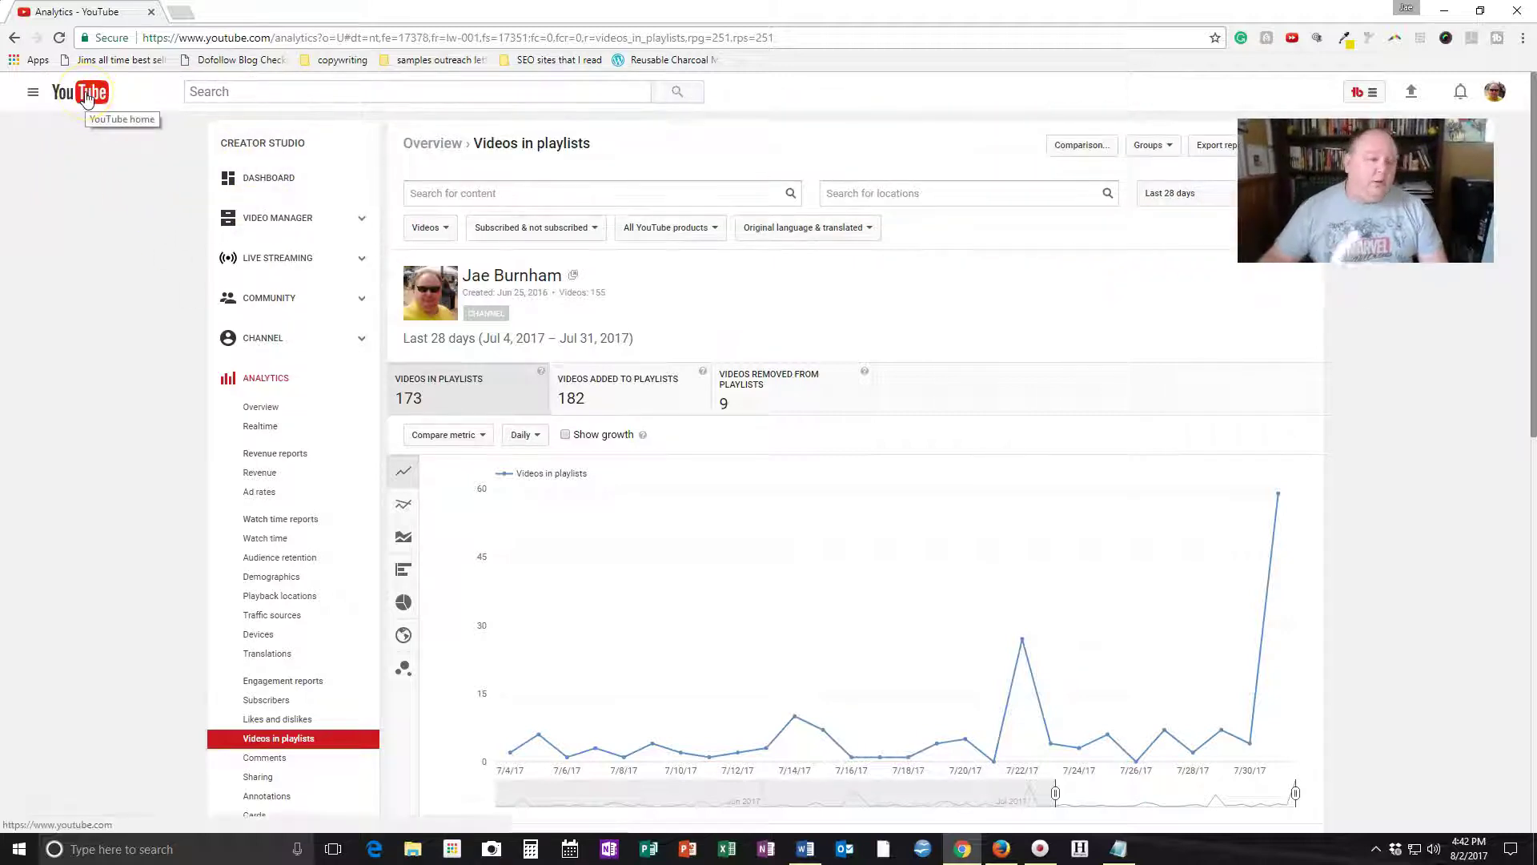
- Search YouTube for 'MOVING BUSINESS' from the home page and browse the results
click(85, 98)
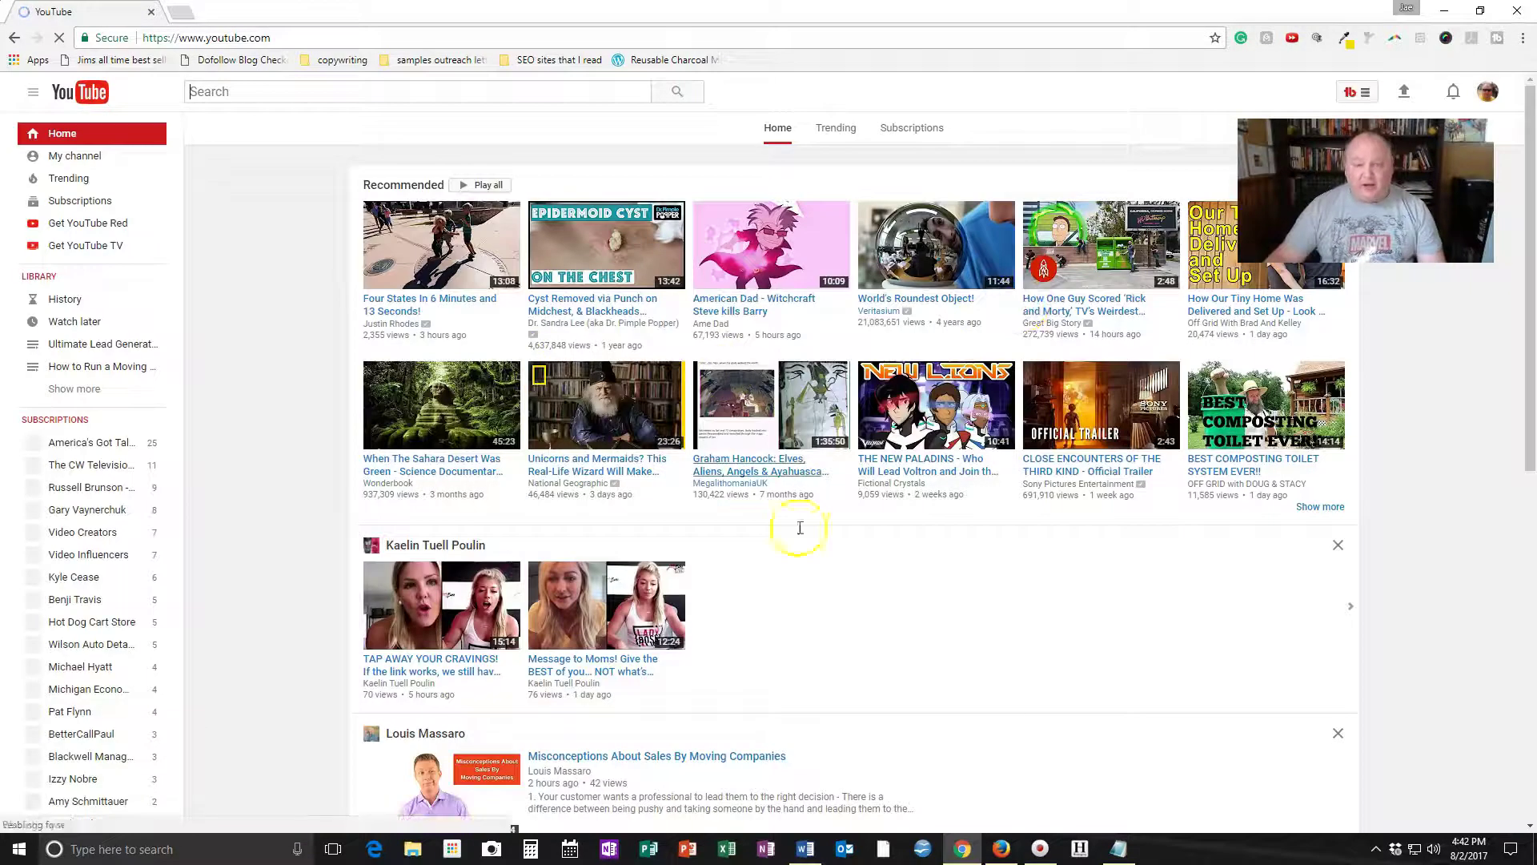
click(492, 88)
text(MO)
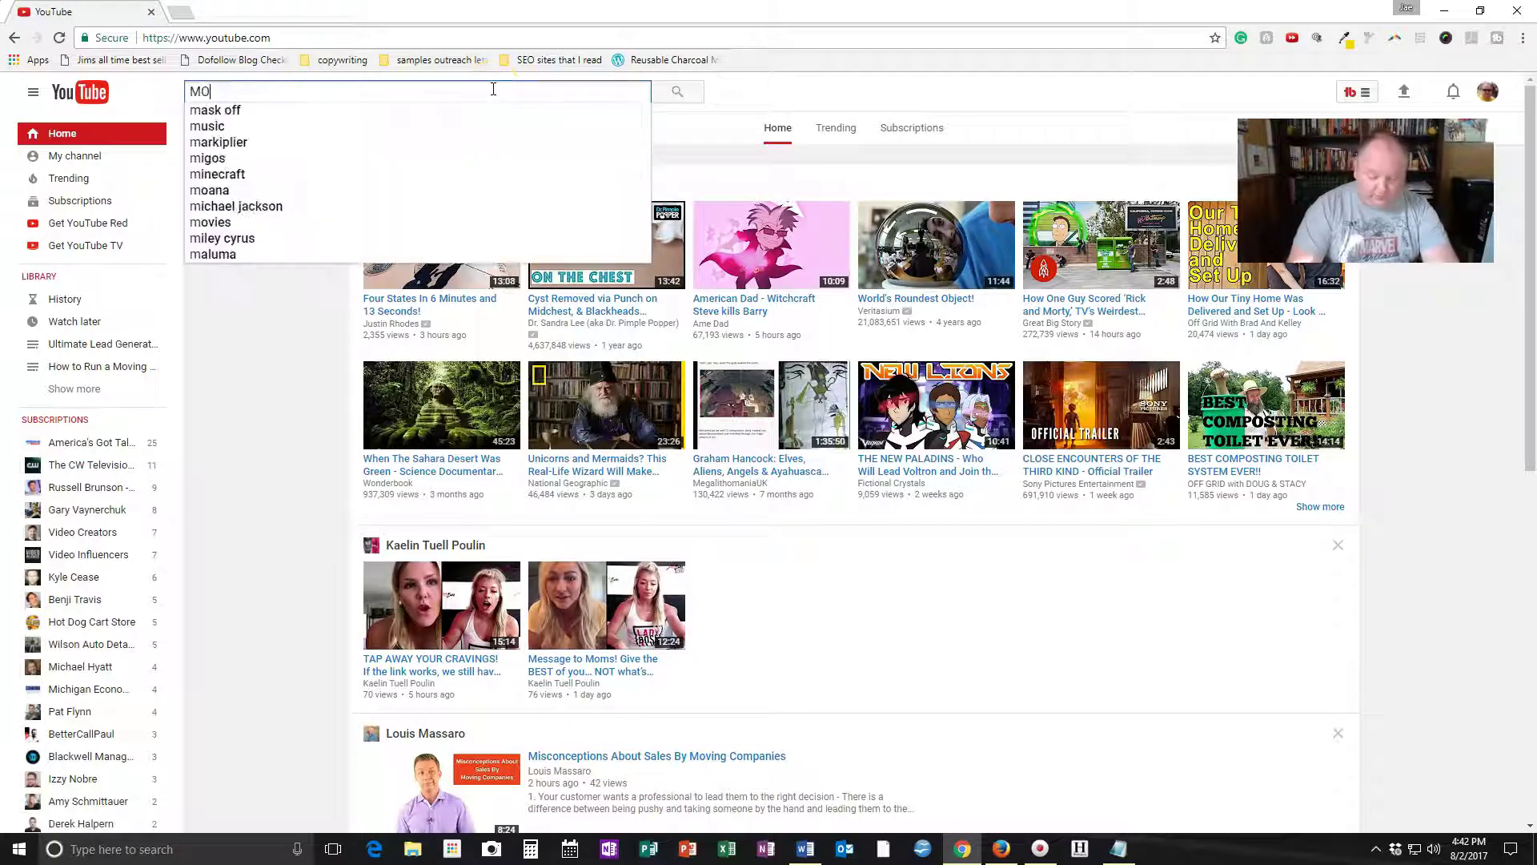
text(VING BUSINESS)
key(Return)
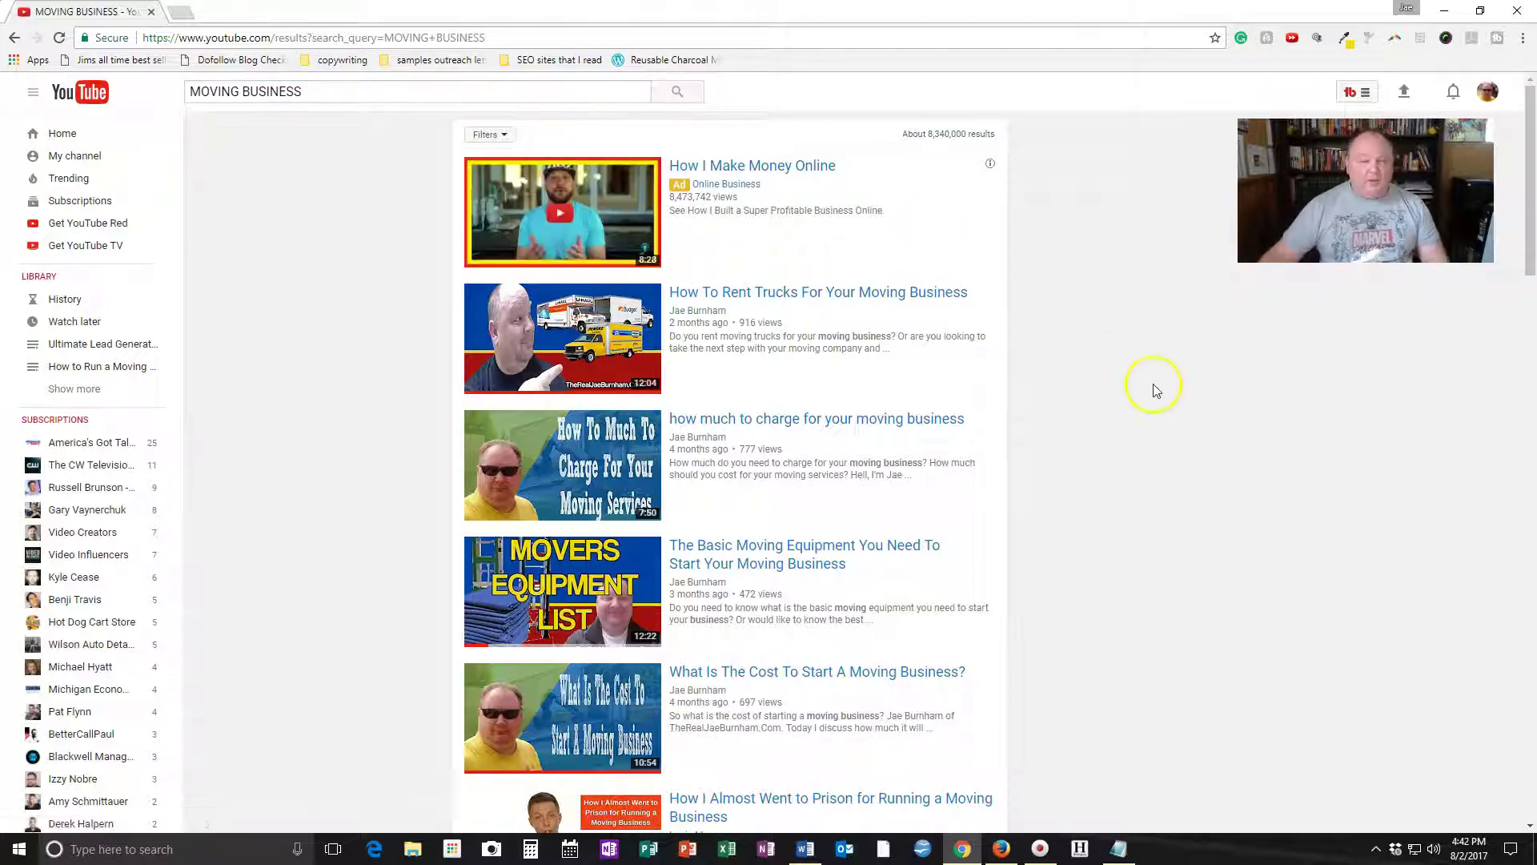
scroll(637, 277, down, 3)
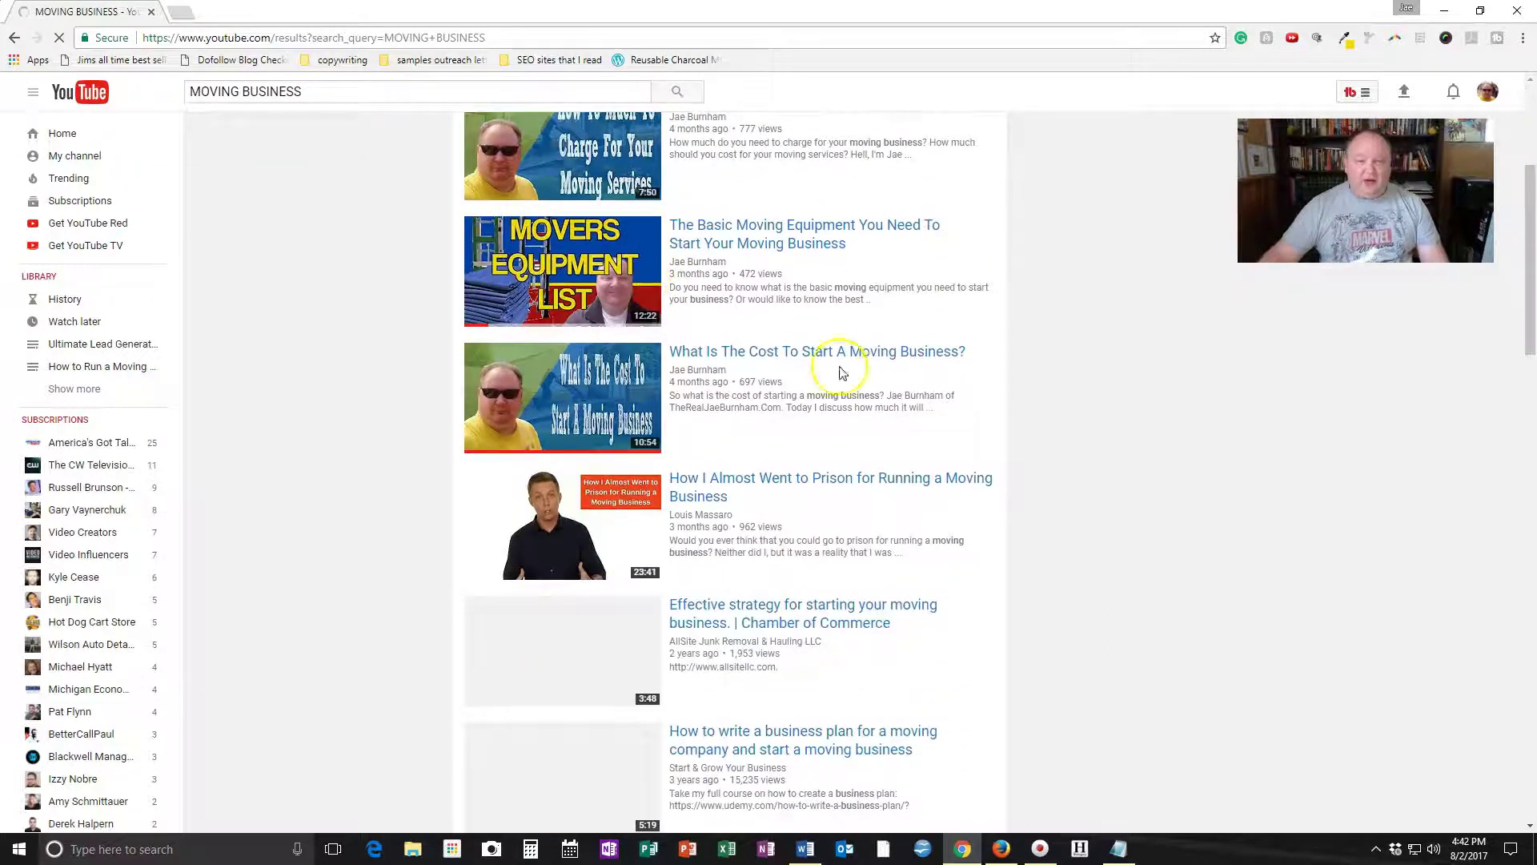
scroll(876, 383, up, 3)
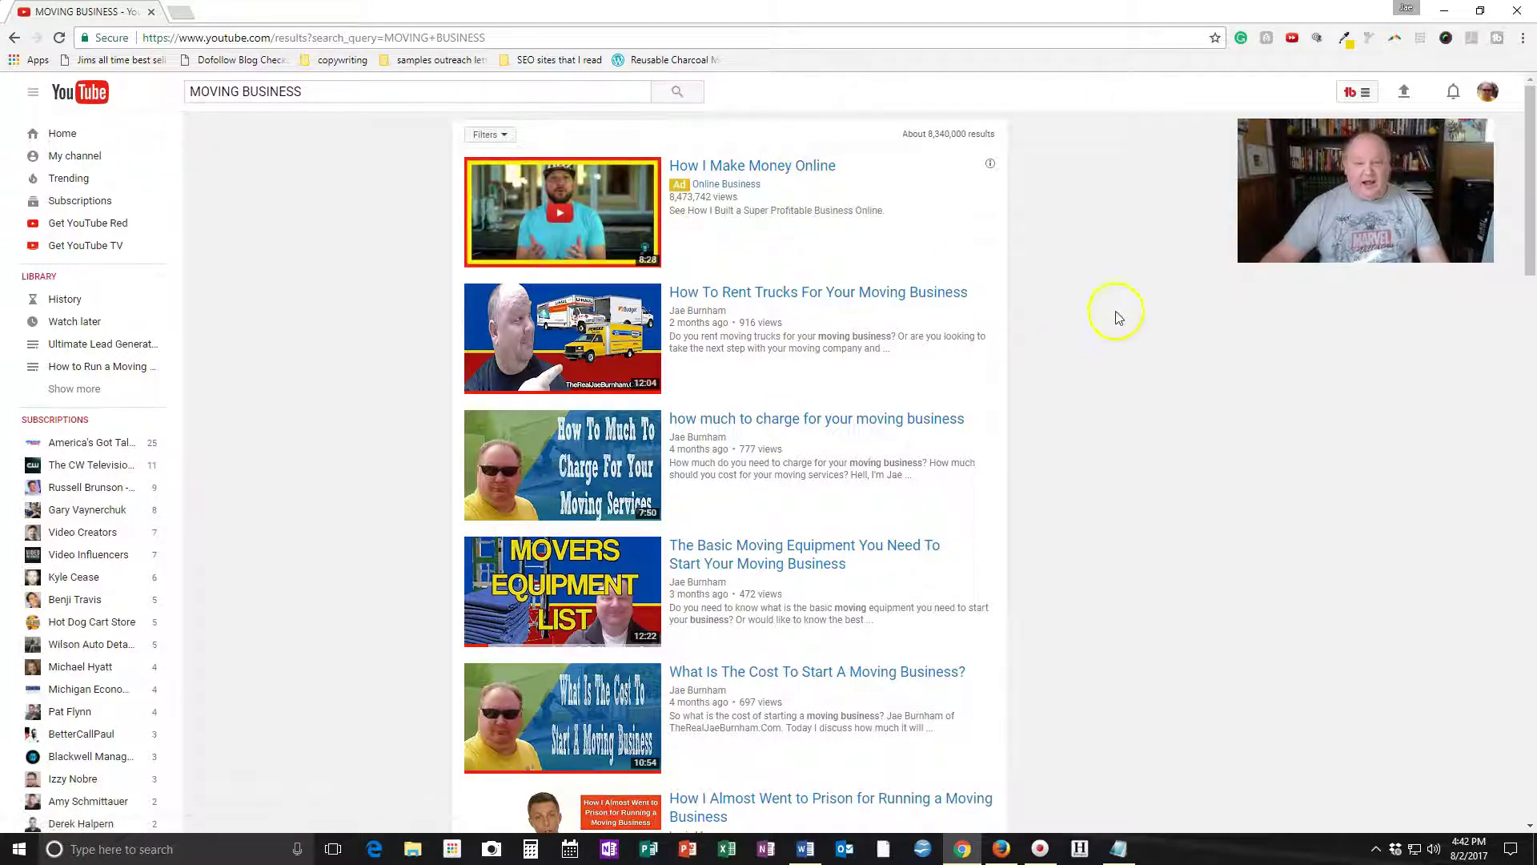
scroll(1121, 361, down, 2)
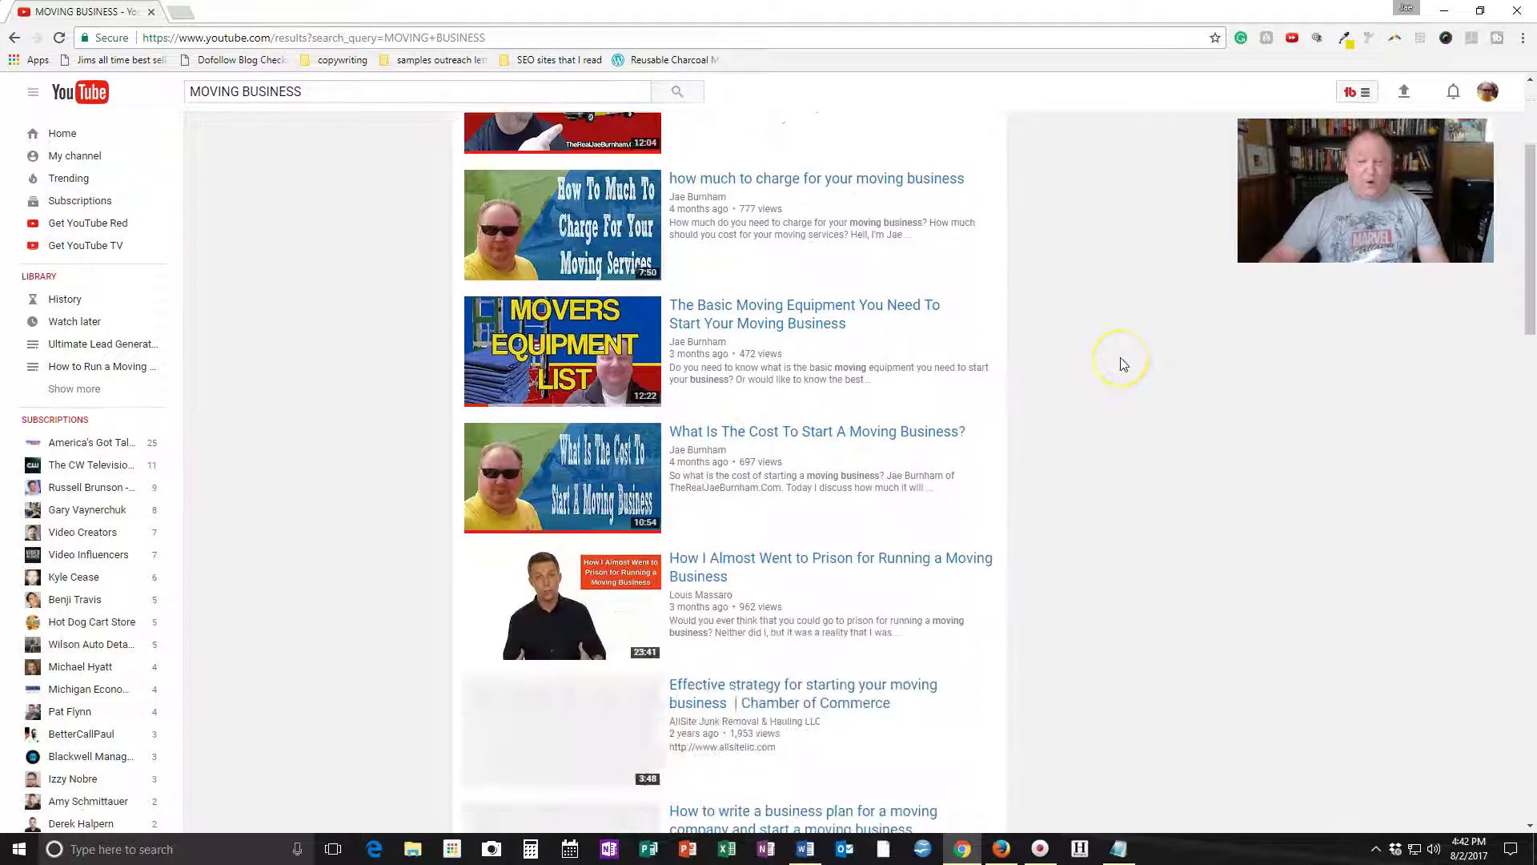
scroll(1121, 357, down, 2)
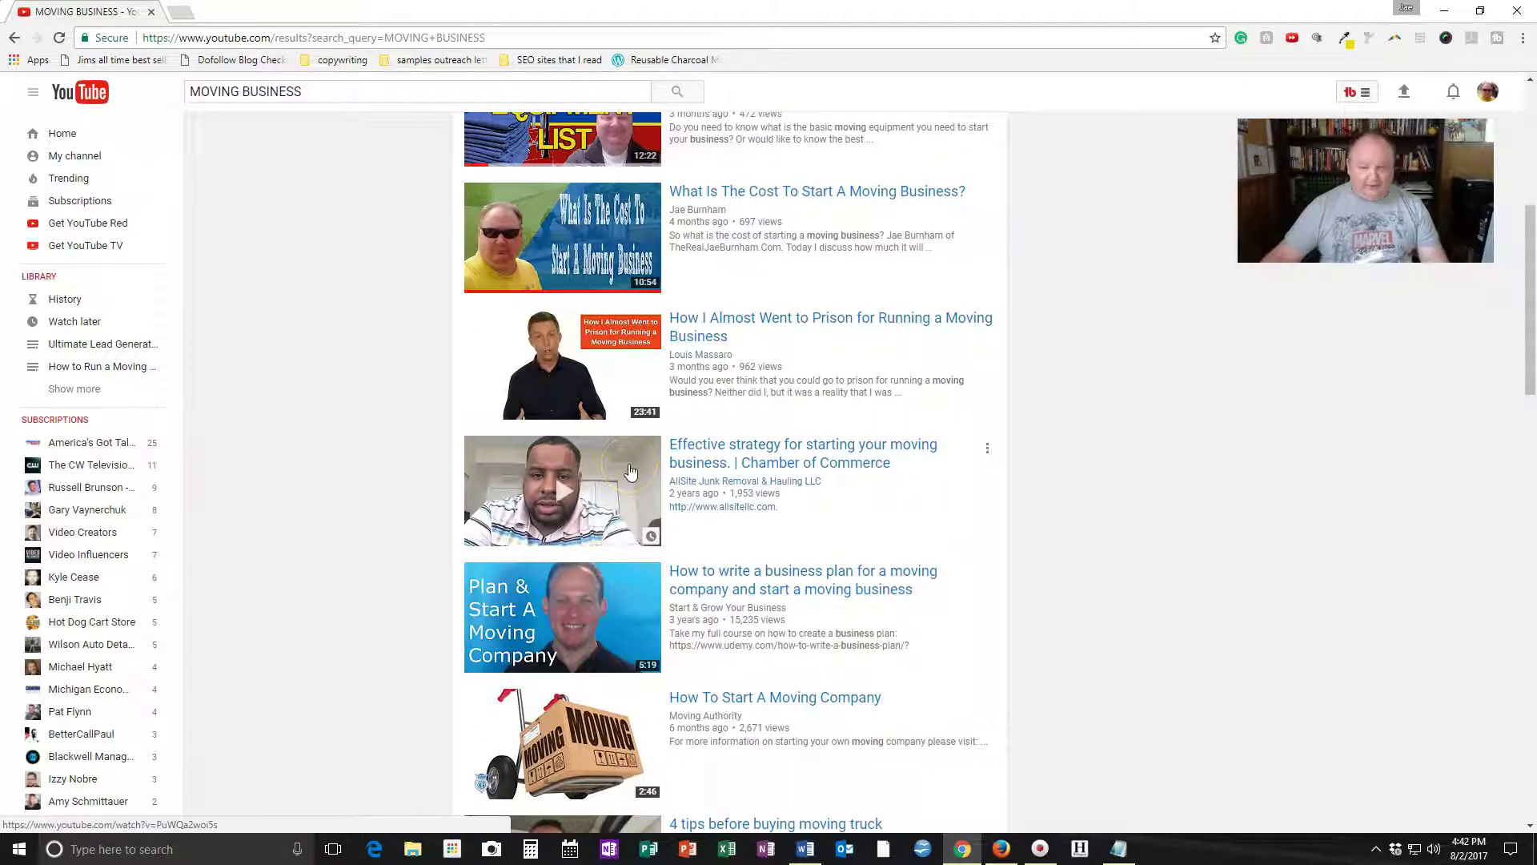
scroll(629, 472, down, 1)
scroll(630, 473, down, 2)
scroll(630, 471, down, 1)
scroll(629, 472, down, 1)
scroll(629, 473, down, 1)
scroll(629, 471, down, 3)
scroll(637, 472, up, 7)
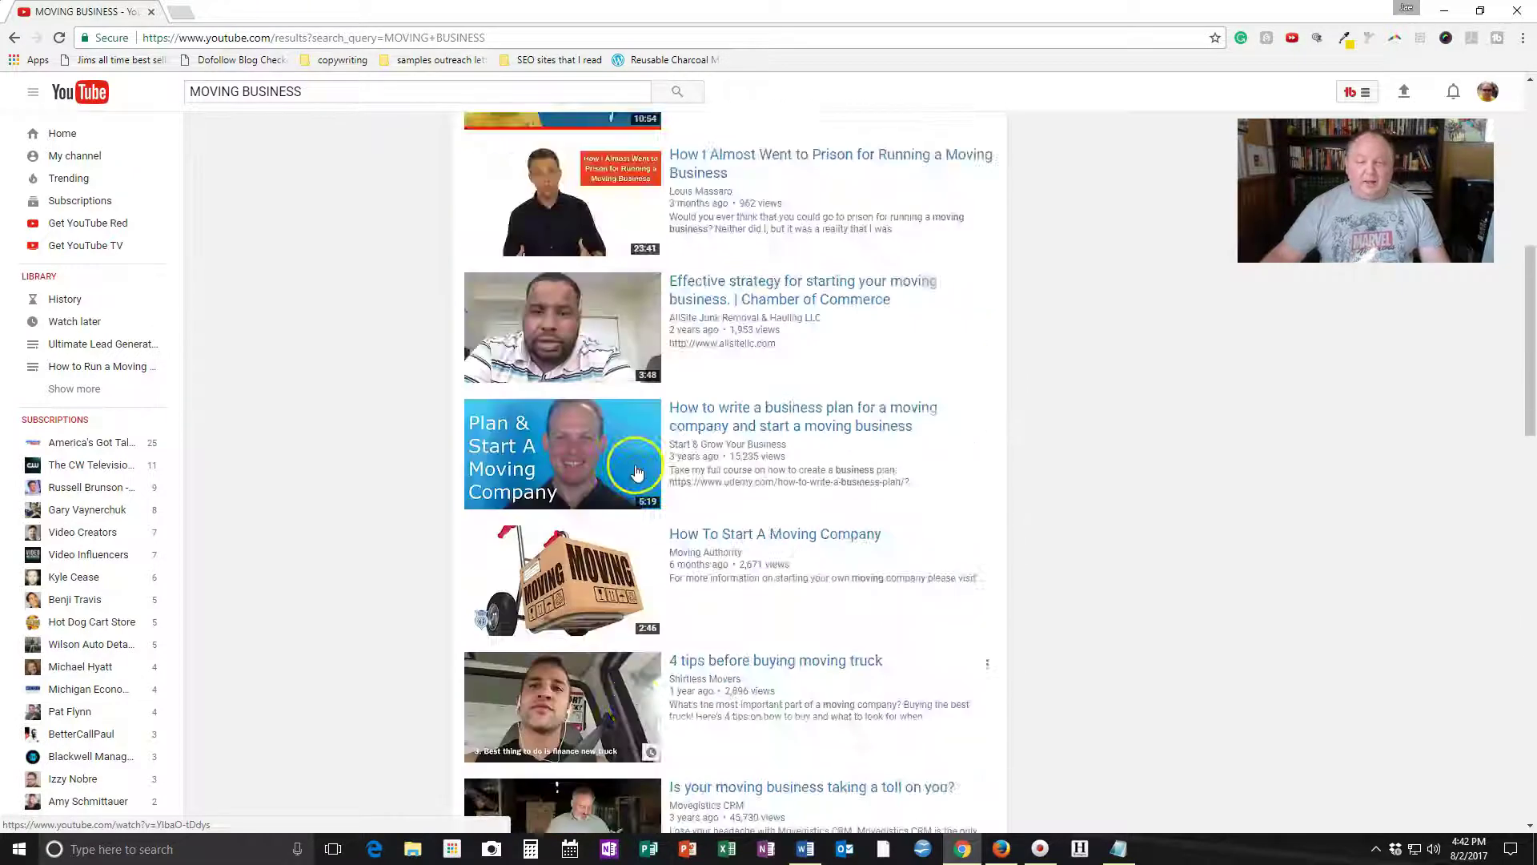
scroll(636, 472, up, 5)
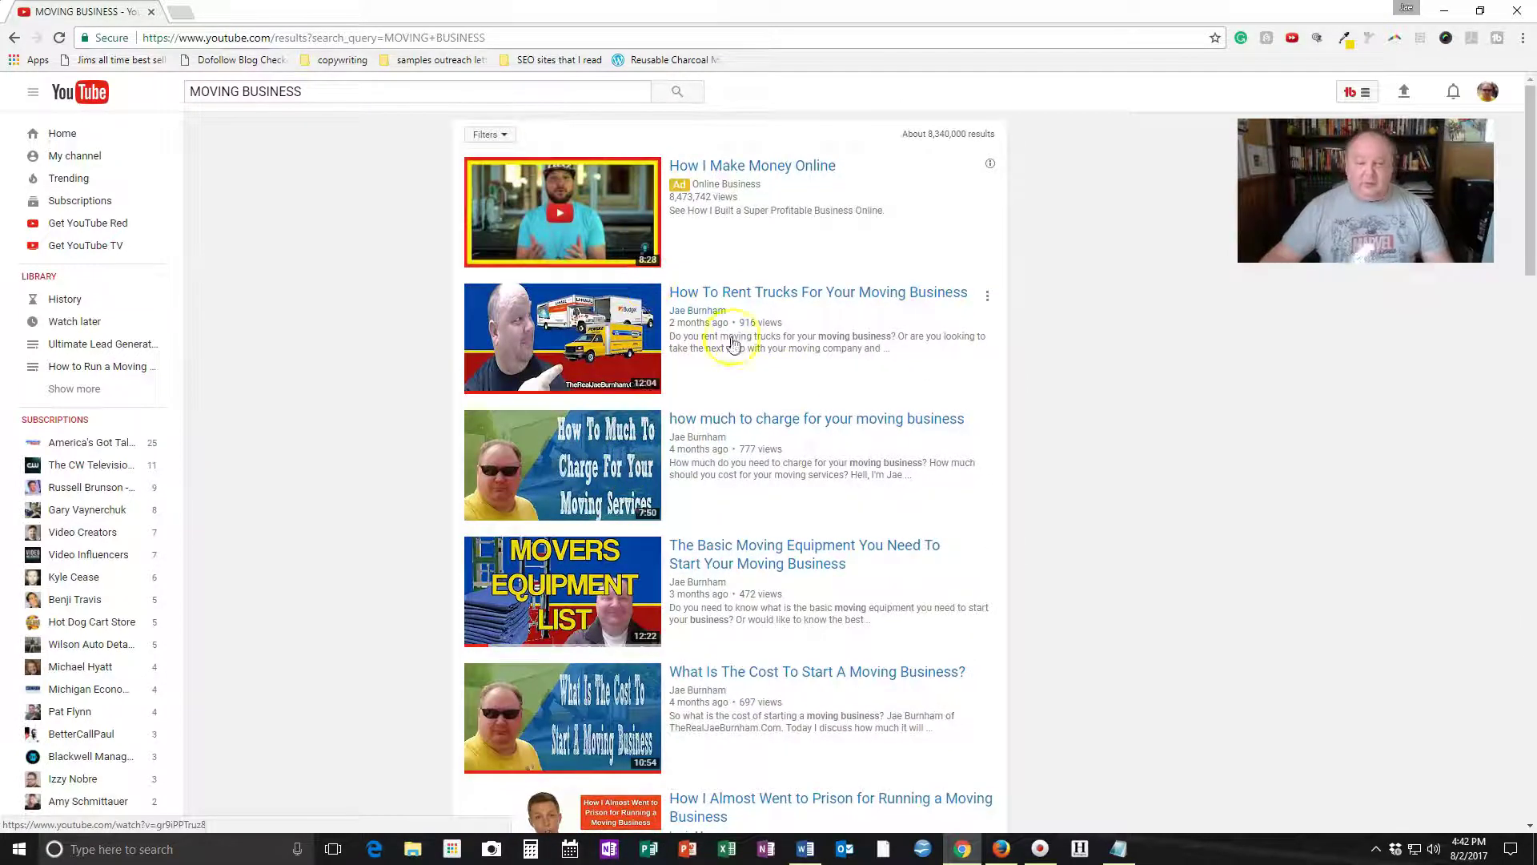
scroll(1021, 622, down, 1)
scroll(585, 537, down, 2)
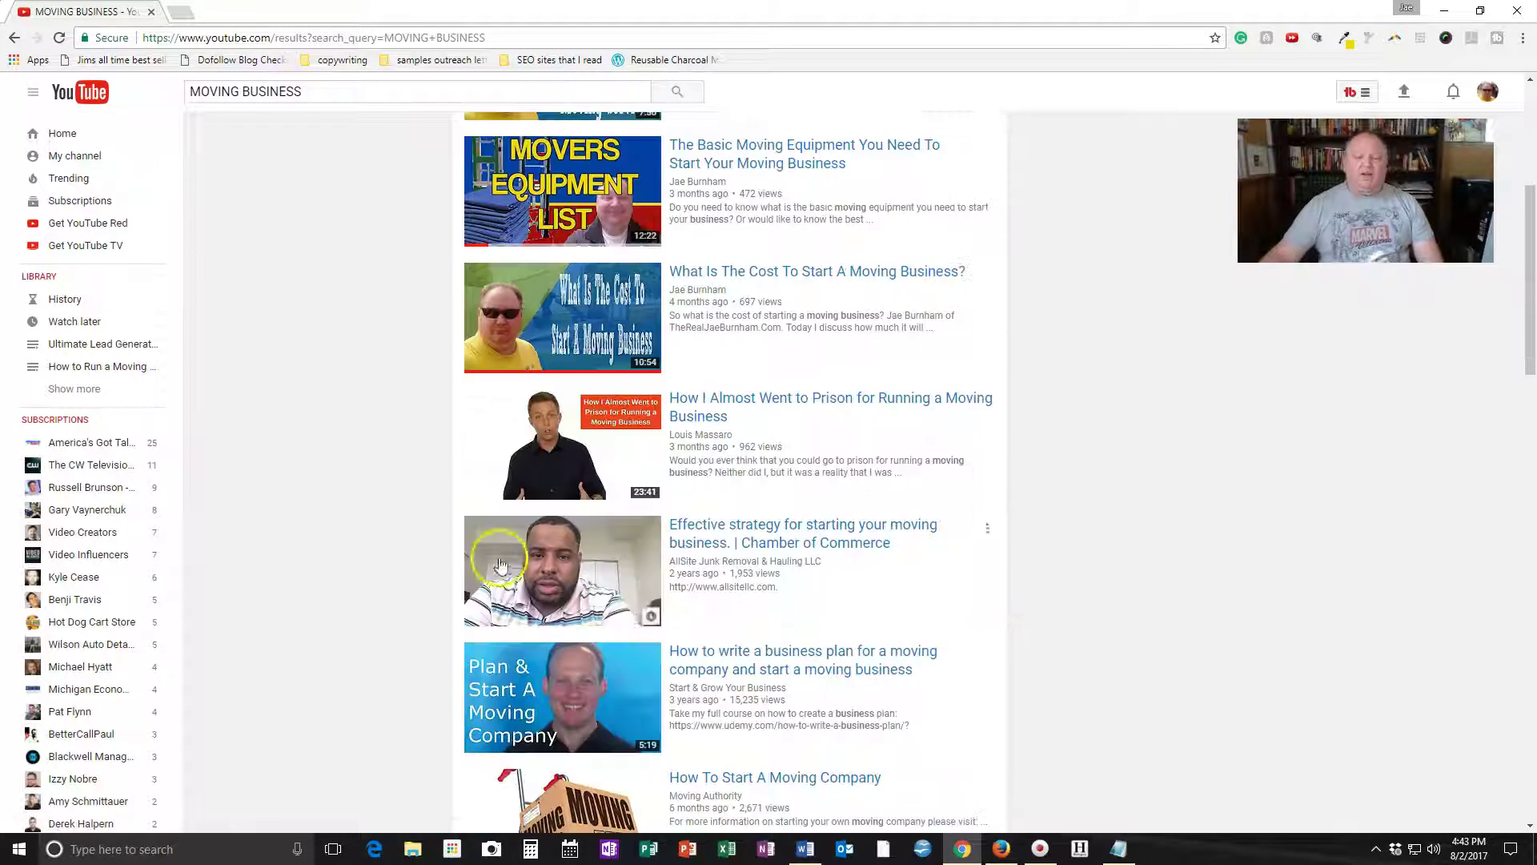
- Open and pause 'How I Almost Went to Prison', then return to the YouTube home feed
click(810, 397)
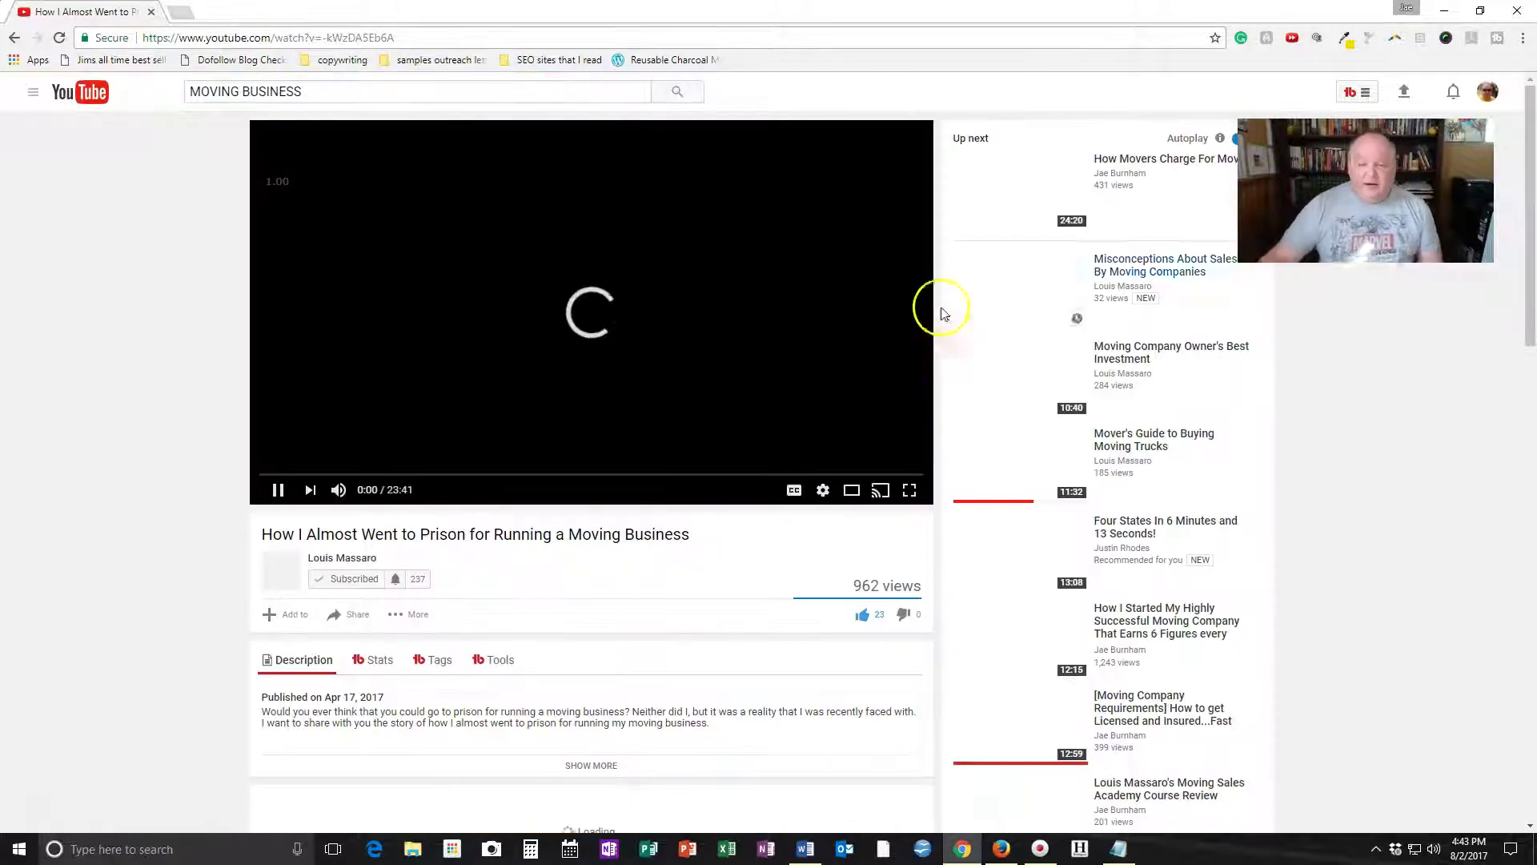
click(279, 488)
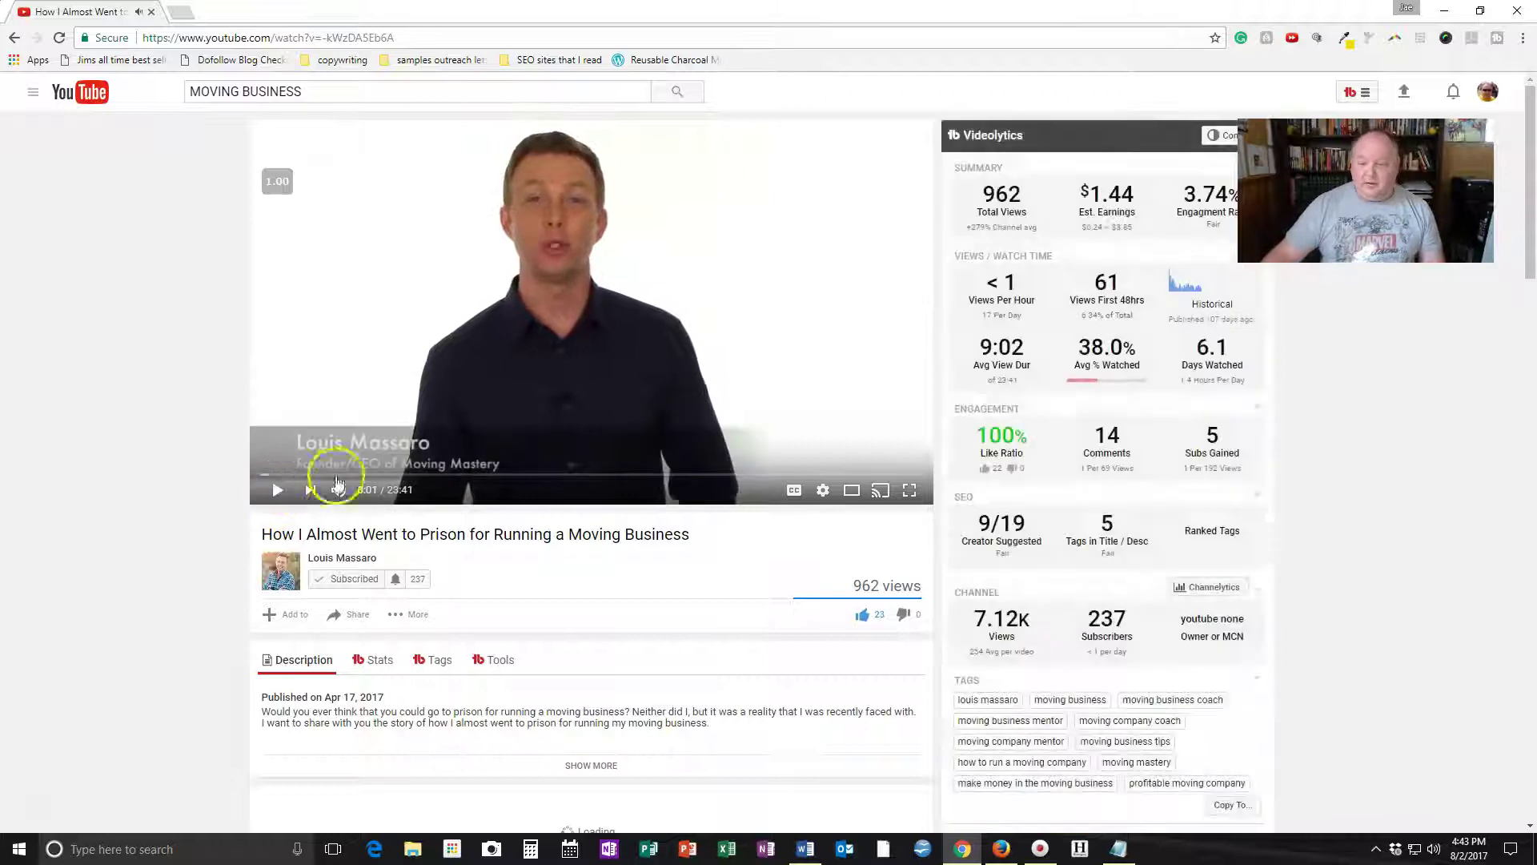
scroll(1406, 508, down, 3)
scroll(1410, 510, down, 1)
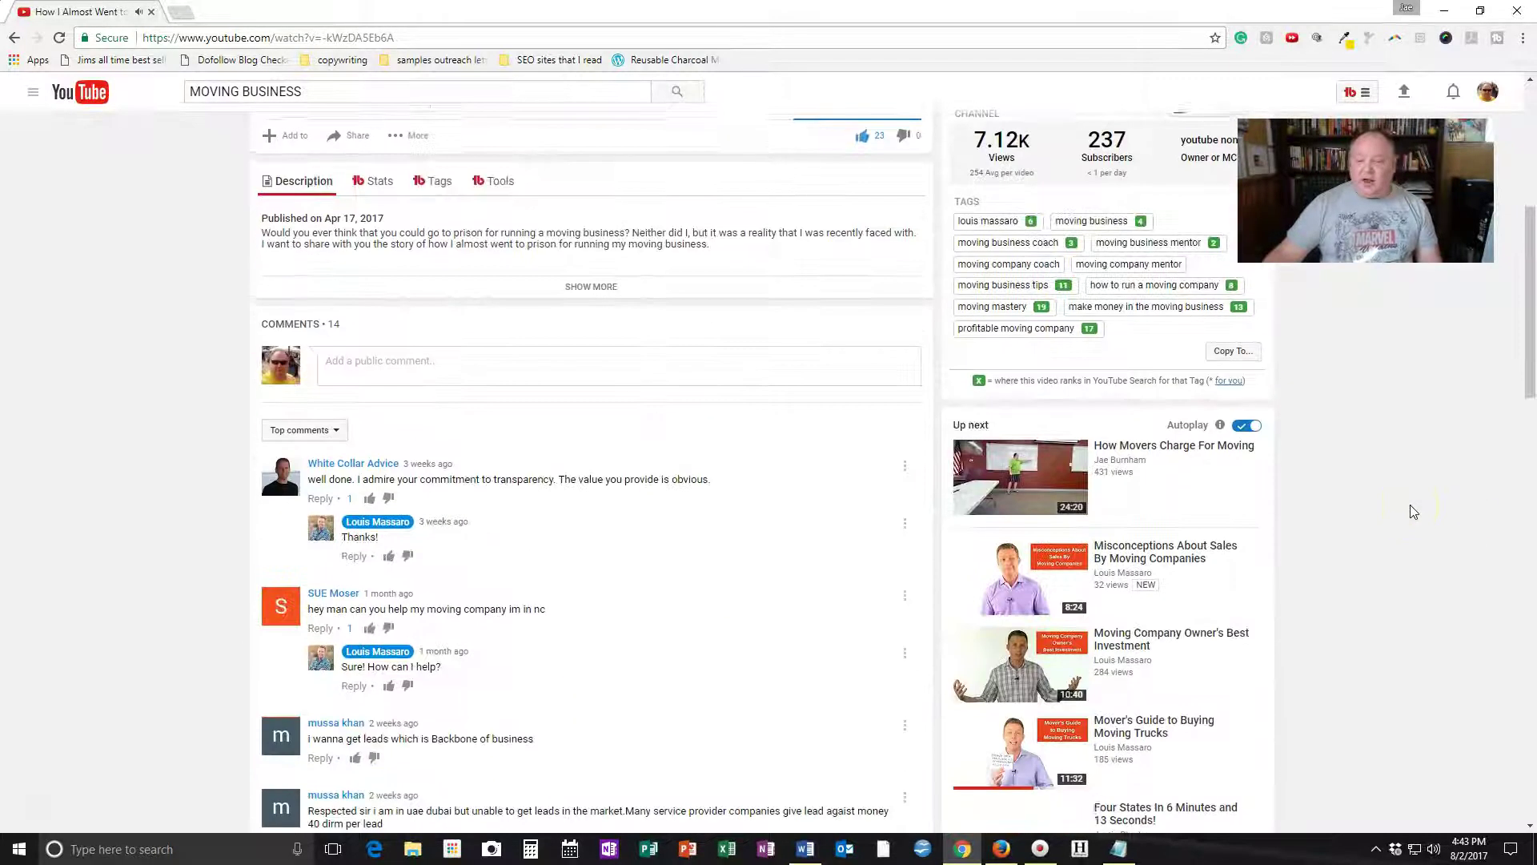
scroll(1410, 511, down, 1)
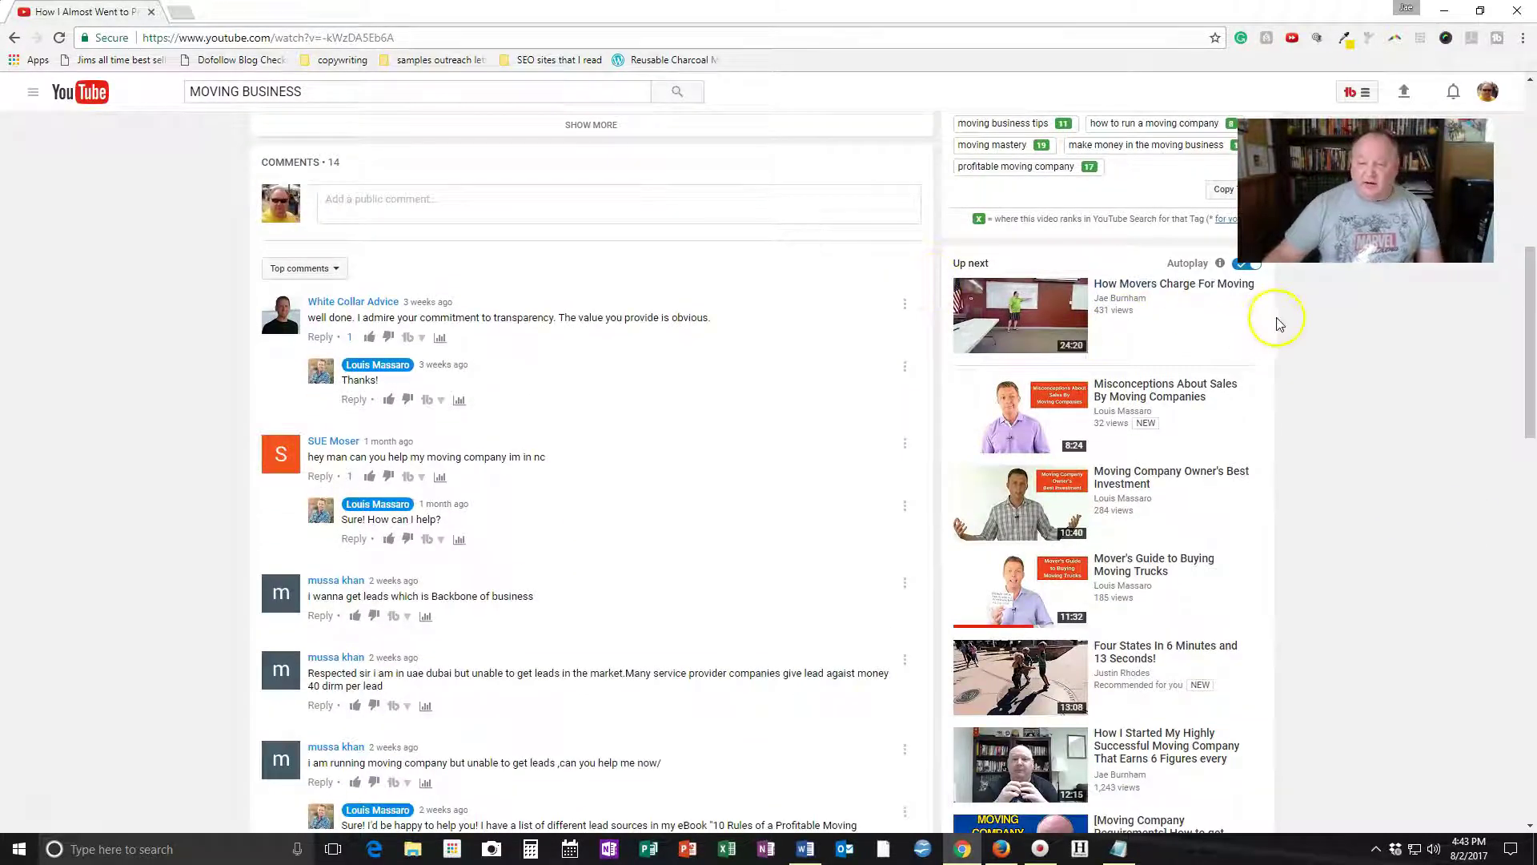
mouse_move(1020, 476)
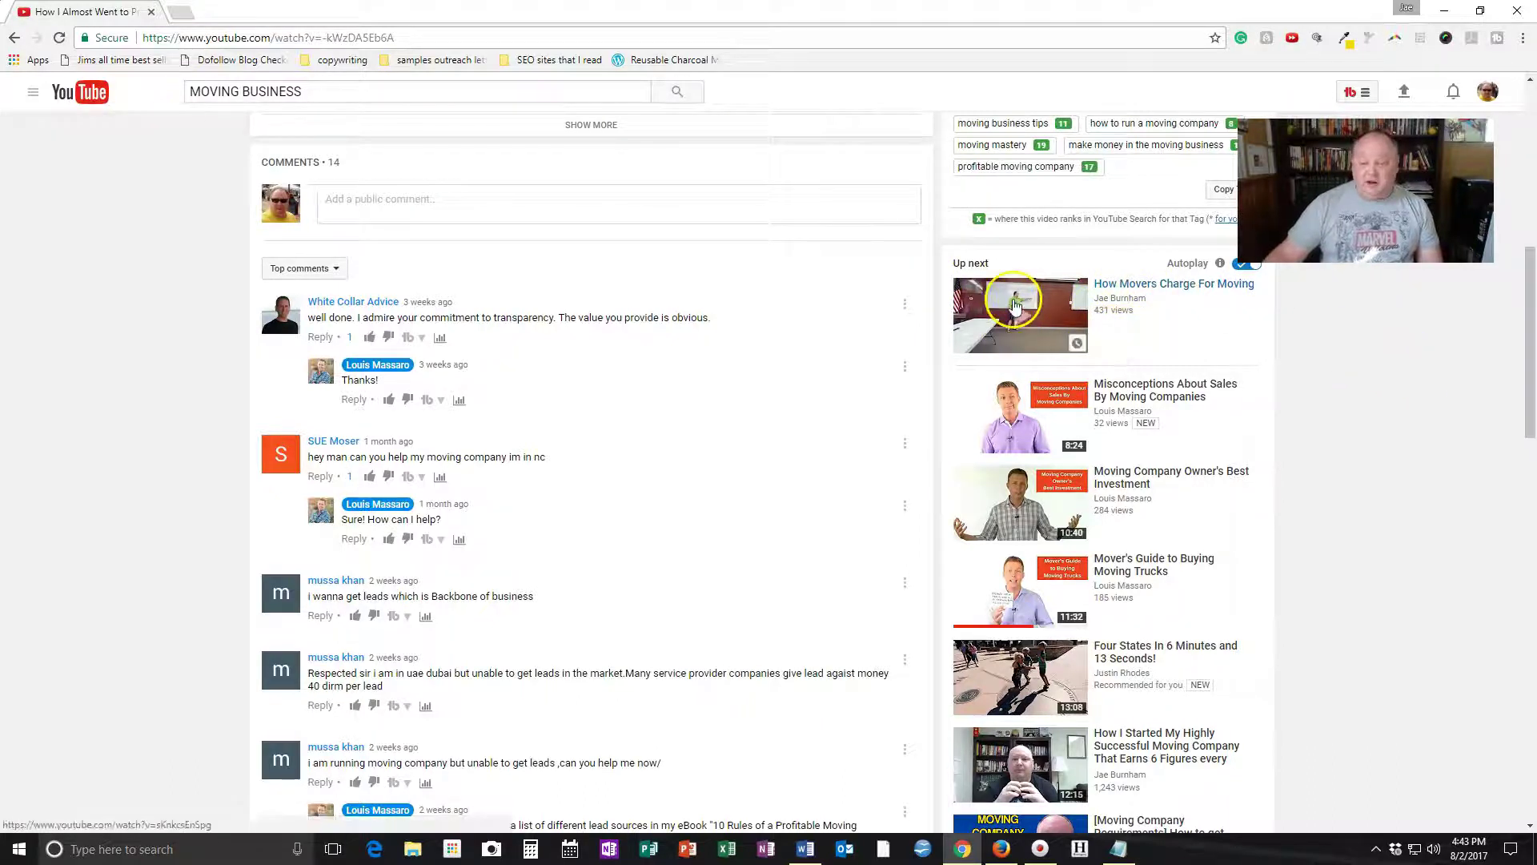
scroll(1369, 505, down, 2)
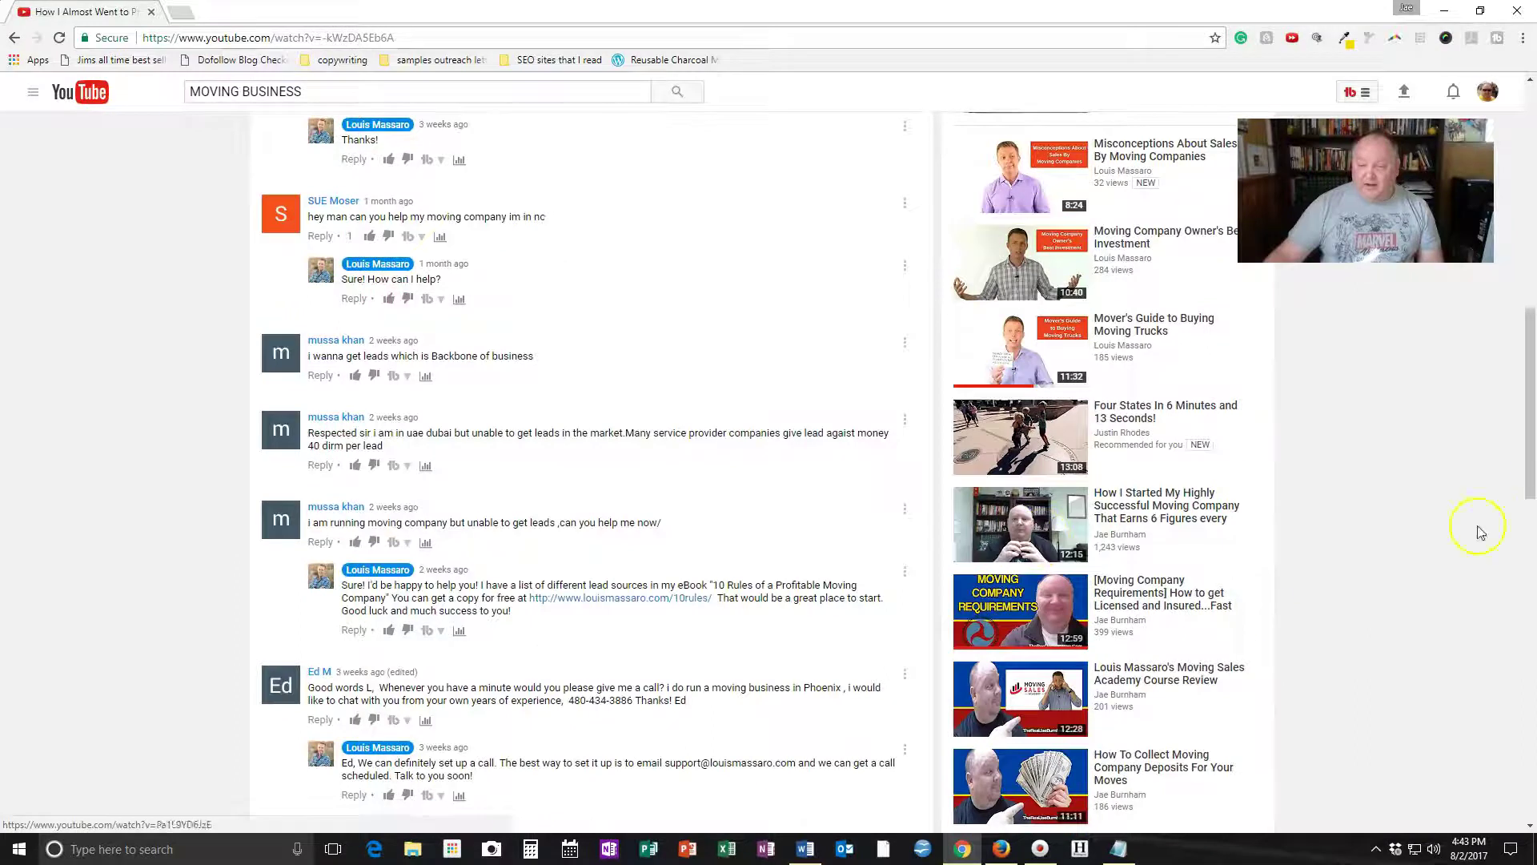
scroll(1441, 493, down, 2)
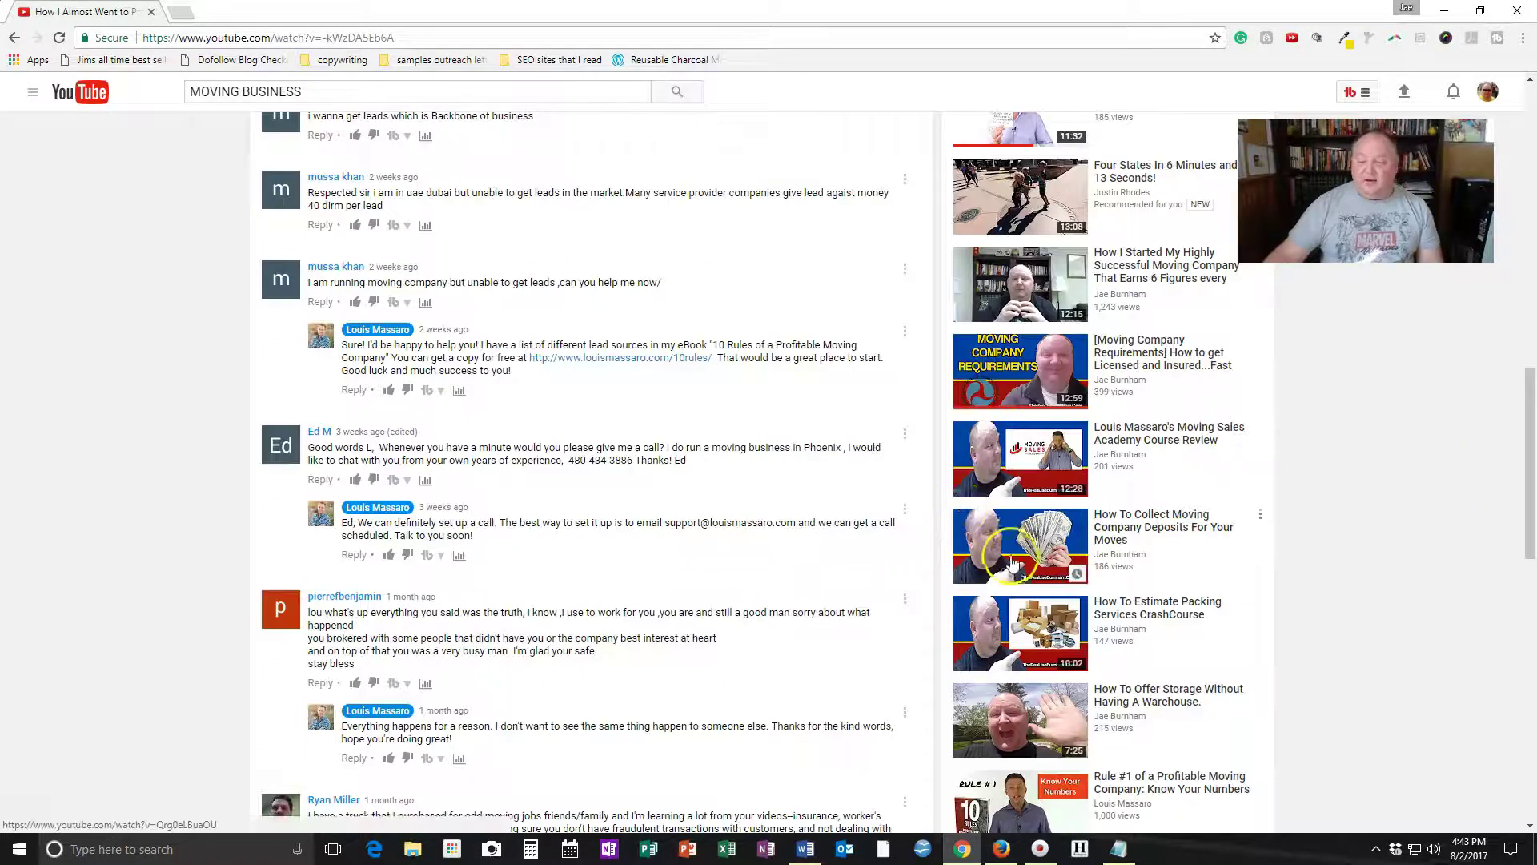
scroll(1360, 590, up, 1)
scroll(1357, 590, up, 2)
scroll(1357, 589, down, 2)
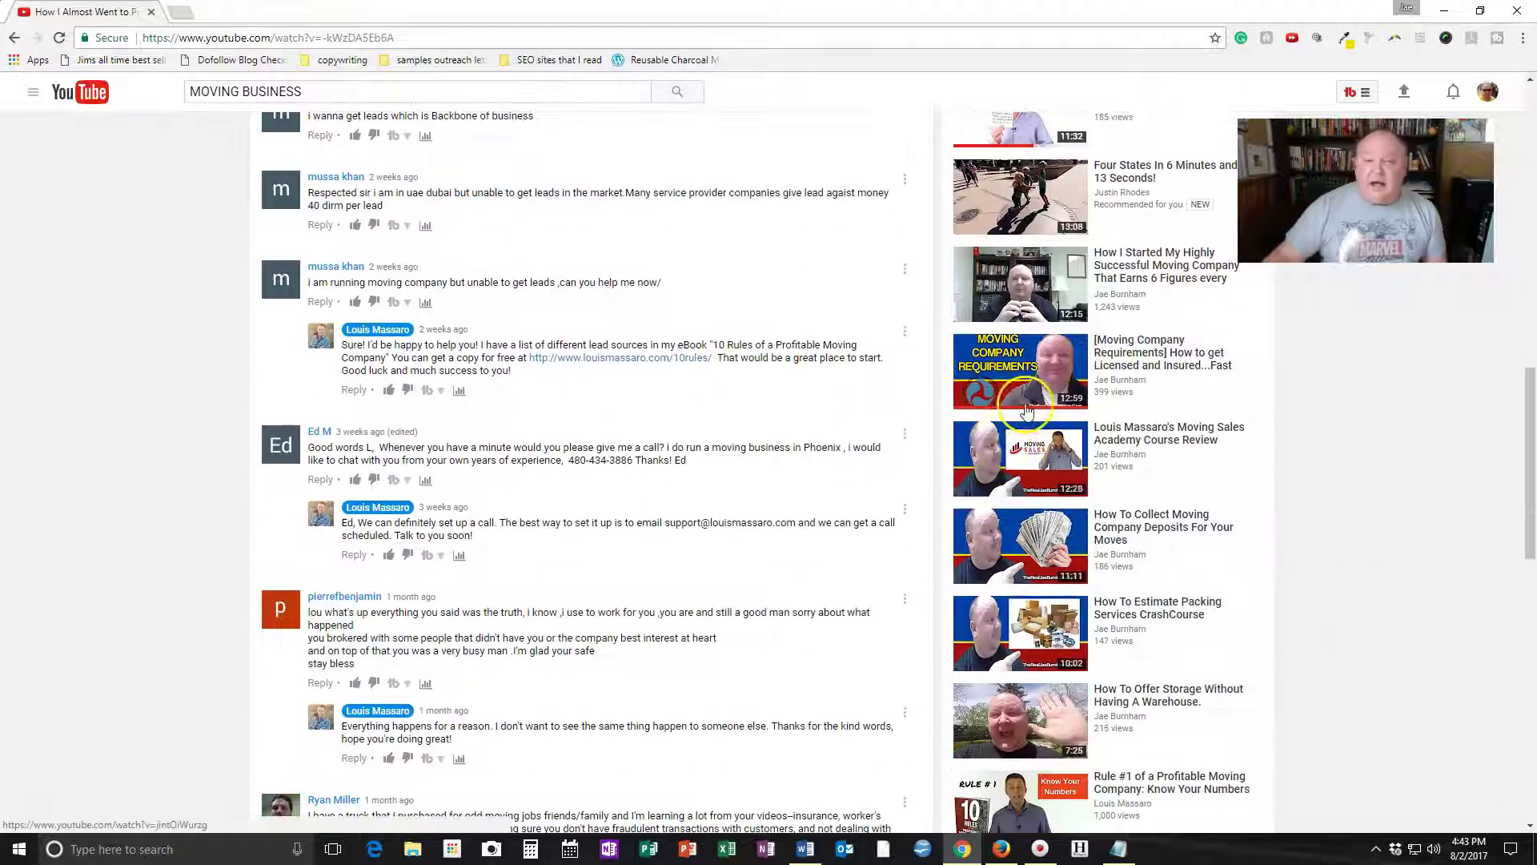
scroll(1336, 498, down, 3)
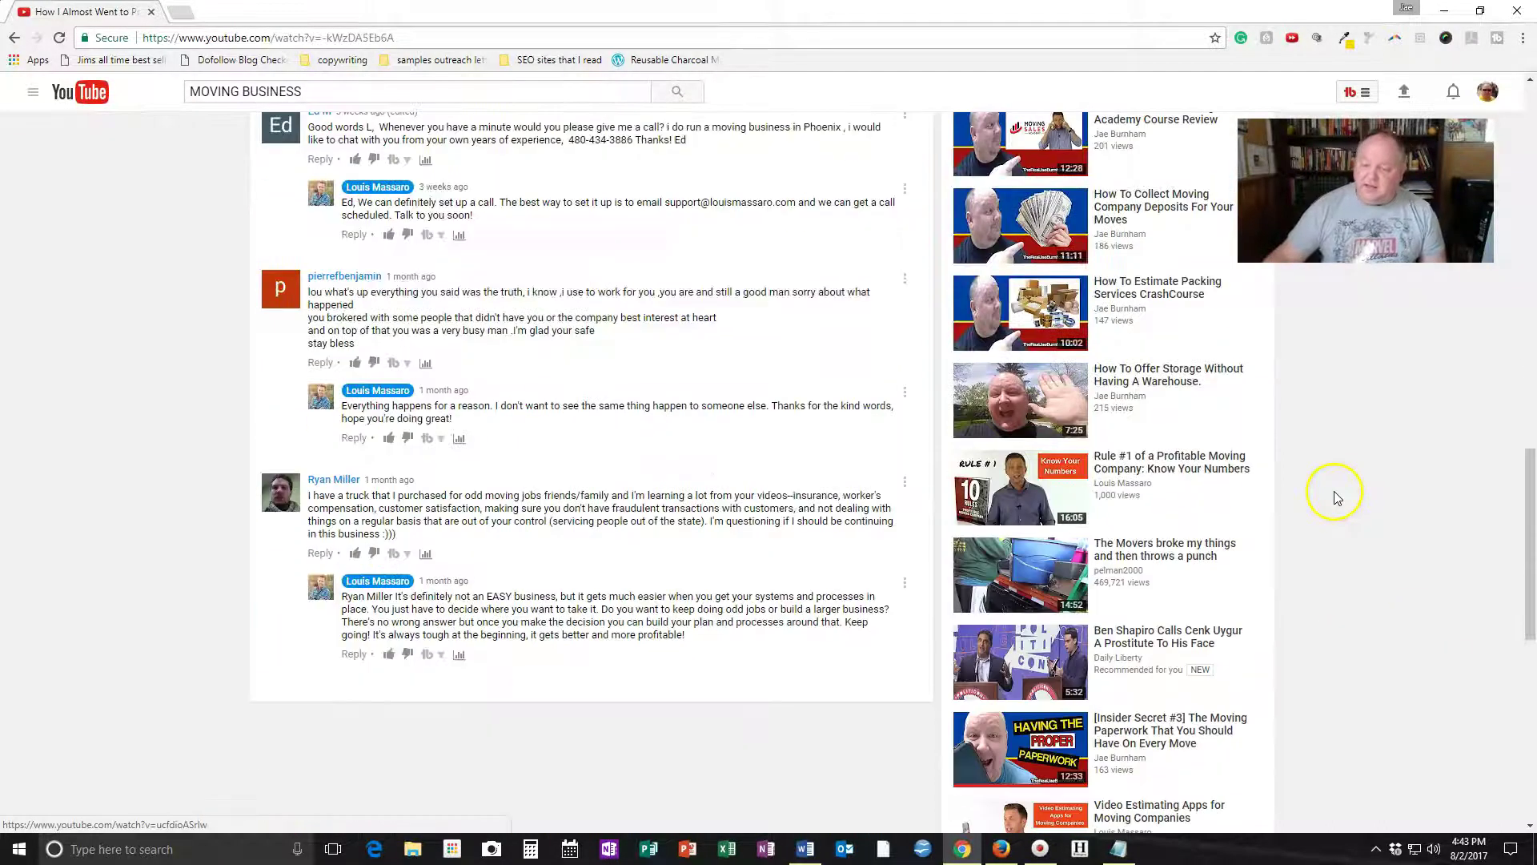
scroll(1285, 752, up, 5)
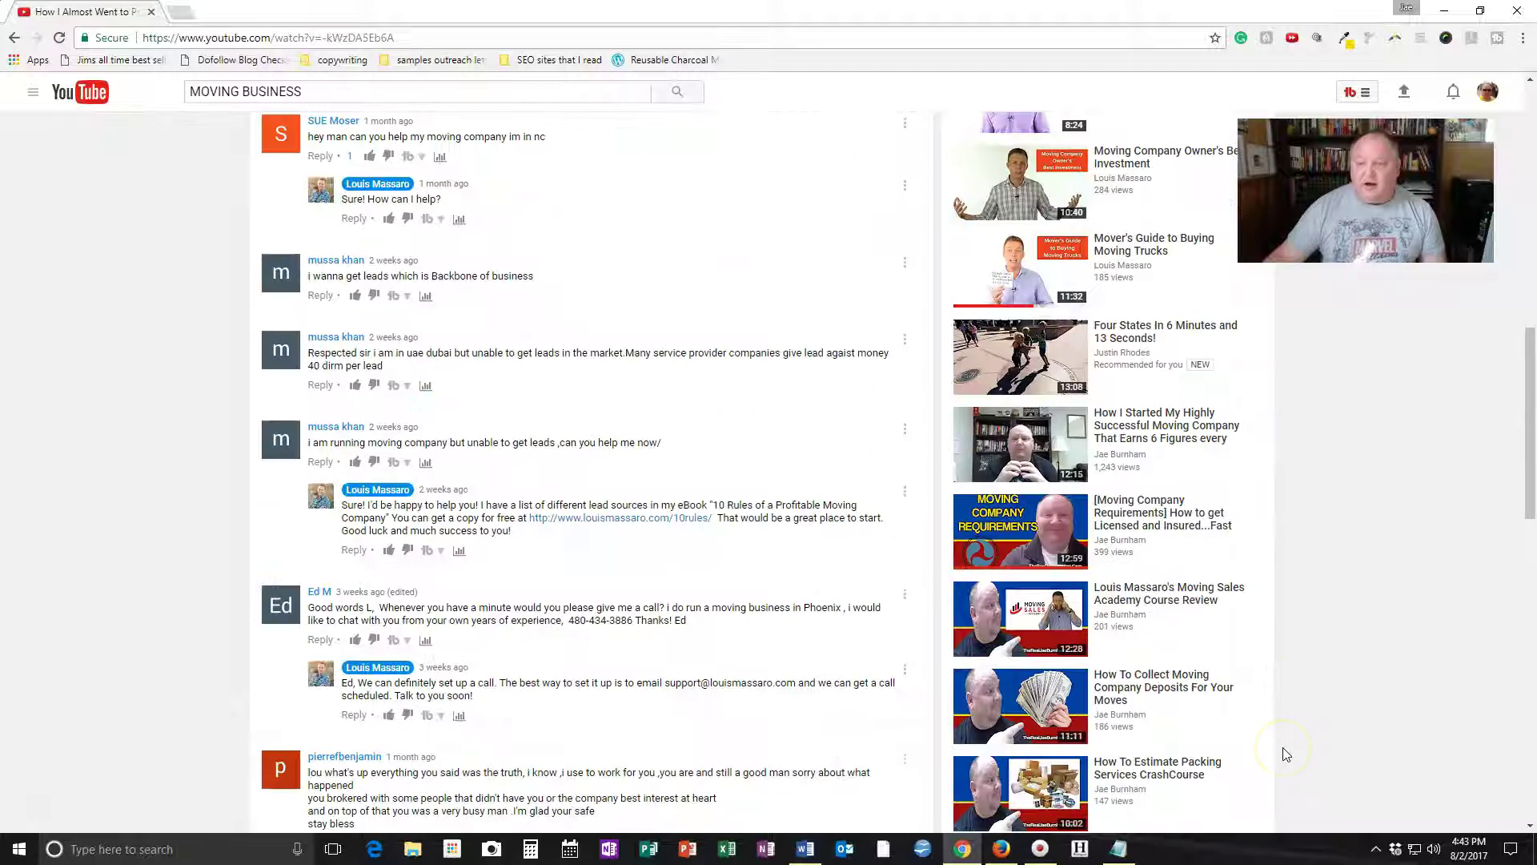
scroll(1284, 753, up, 2)
scroll(1283, 751, up, 4)
scroll(1284, 747, up, 3)
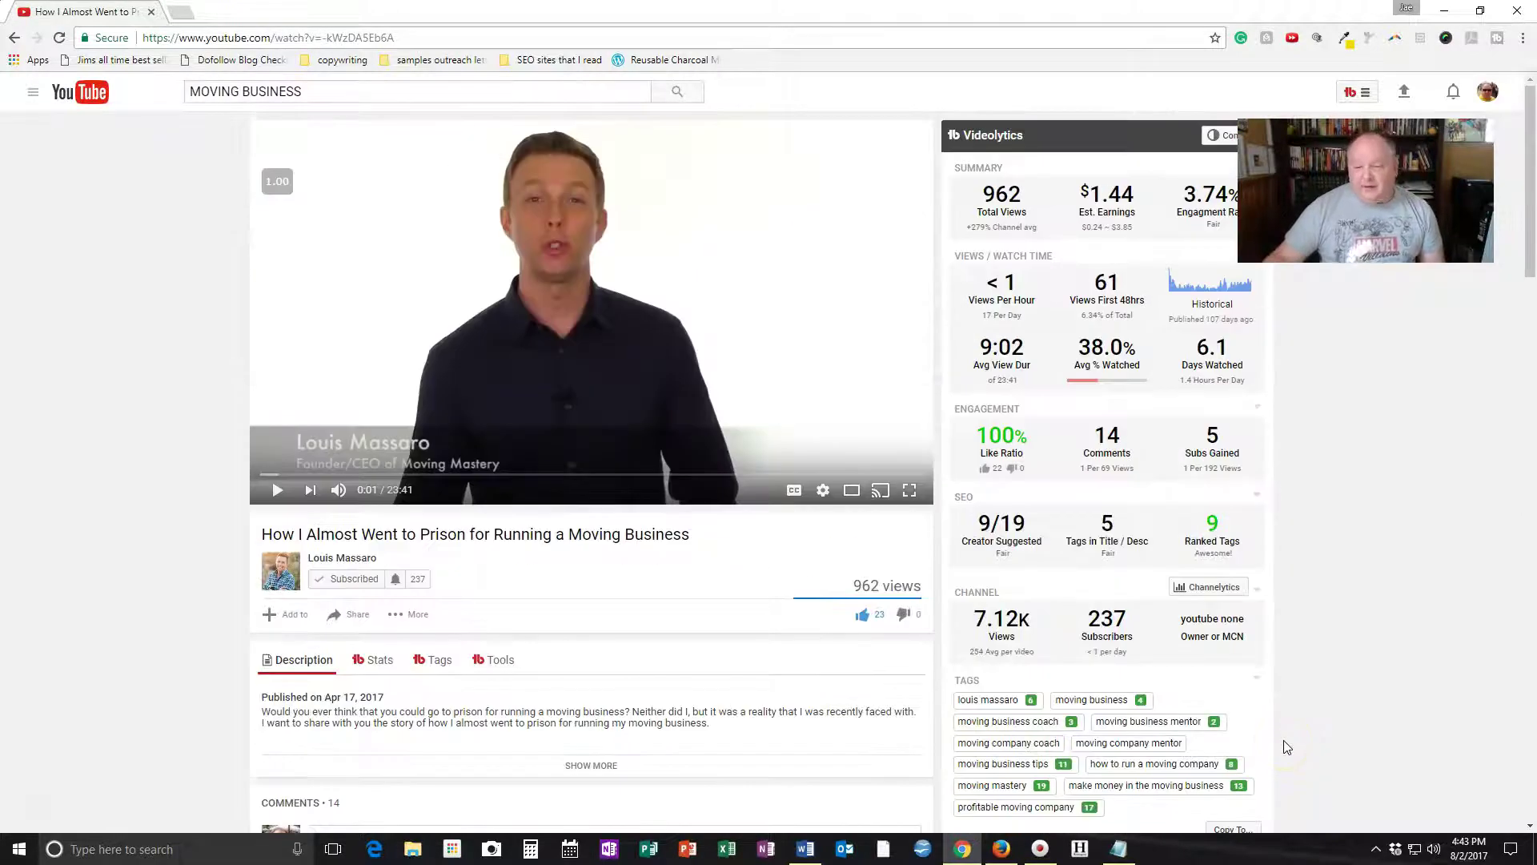
scroll(1373, 583, down, 2)
scroll(1373, 583, down, 3)
scroll(1373, 582, down, 4)
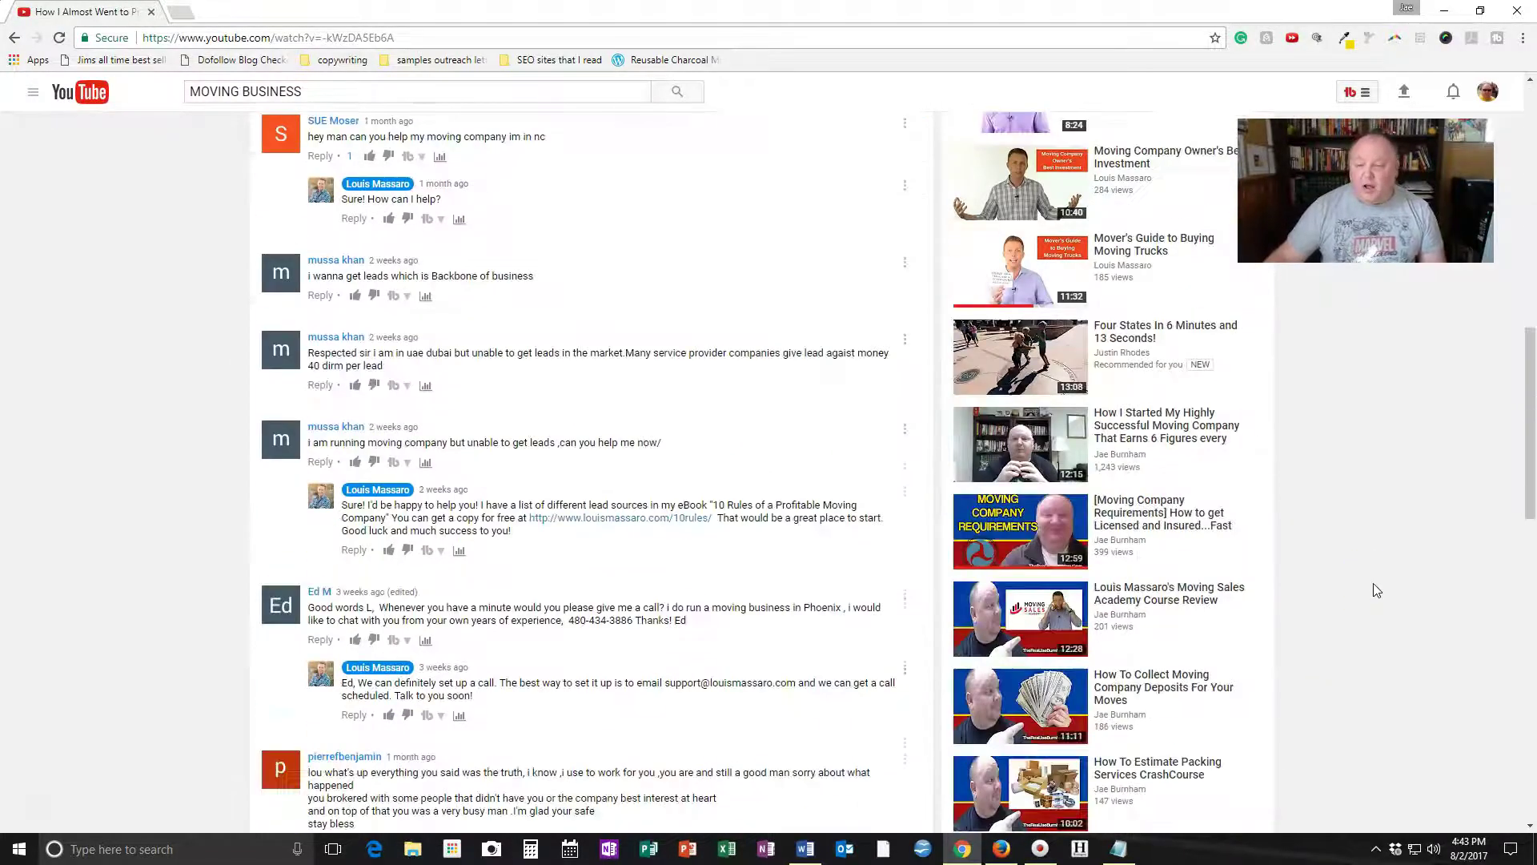
scroll(1373, 583, down, 1)
scroll(1376, 590, down, 3)
scroll(1376, 590, down, 2)
scroll(1376, 590, down, 1)
scroll(1376, 589, down, 3)
scroll(1376, 590, up, 4)
scroll(1377, 590, up, 1)
scroll(1377, 590, up, 1)
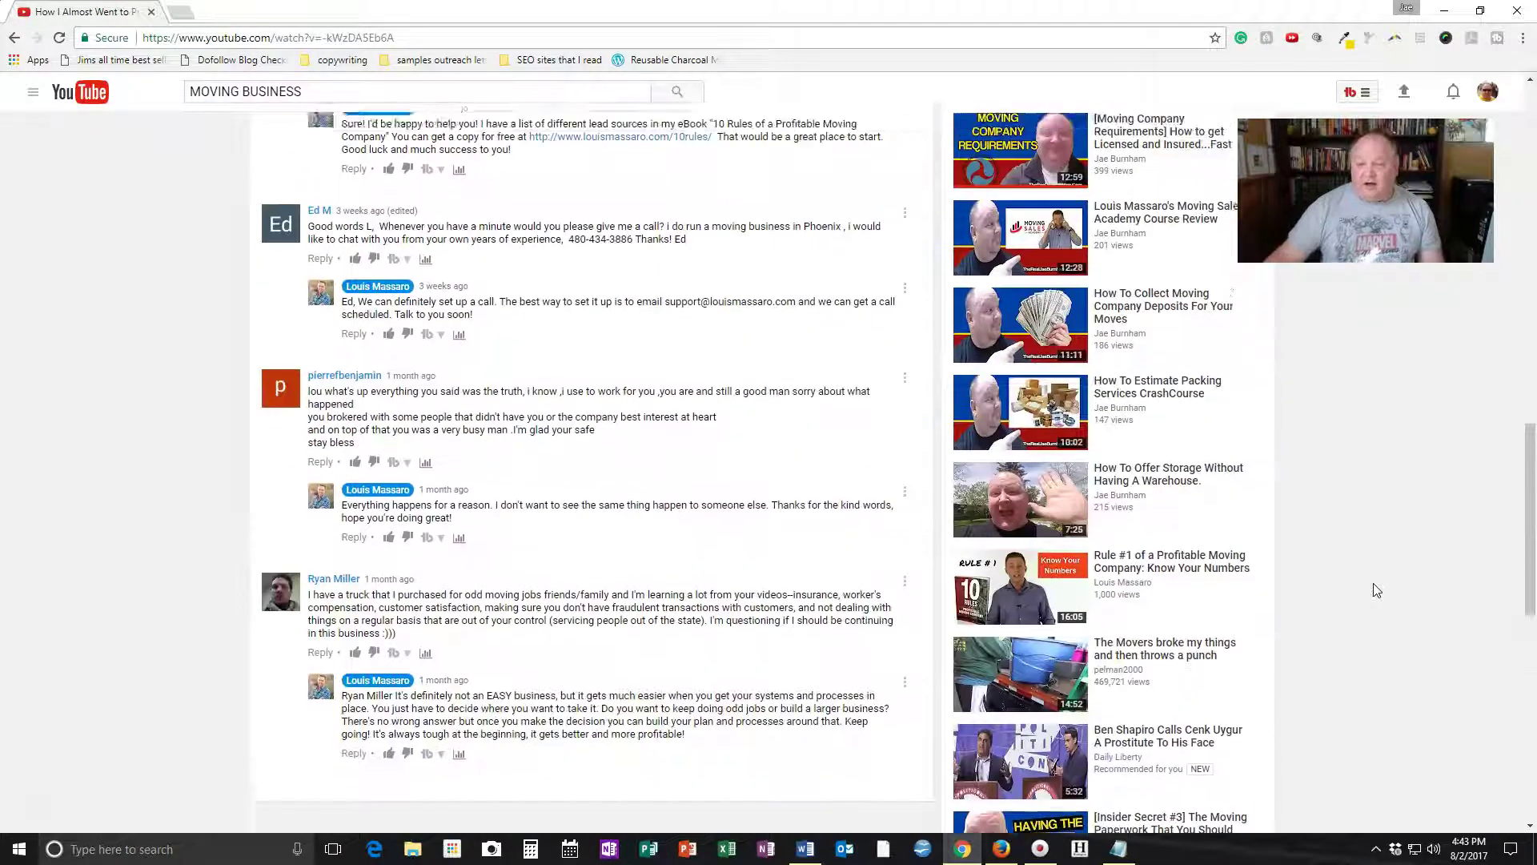
scroll(1376, 589, up, 3)
scroll(1376, 590, up, 1)
scroll(1376, 590, up, 5)
scroll(1378, 590, up, 4)
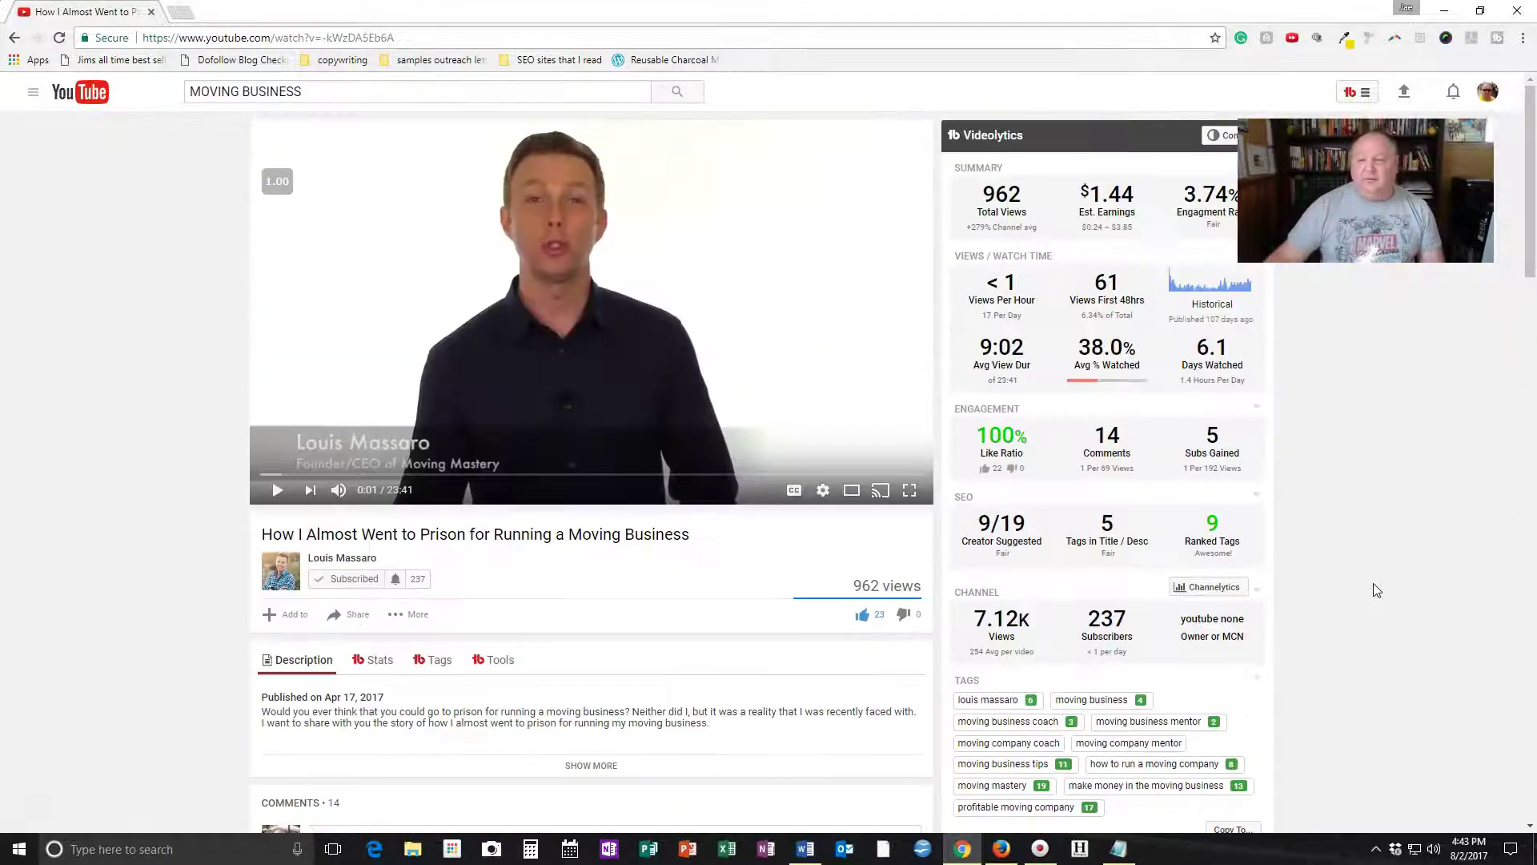
click(92, 101)
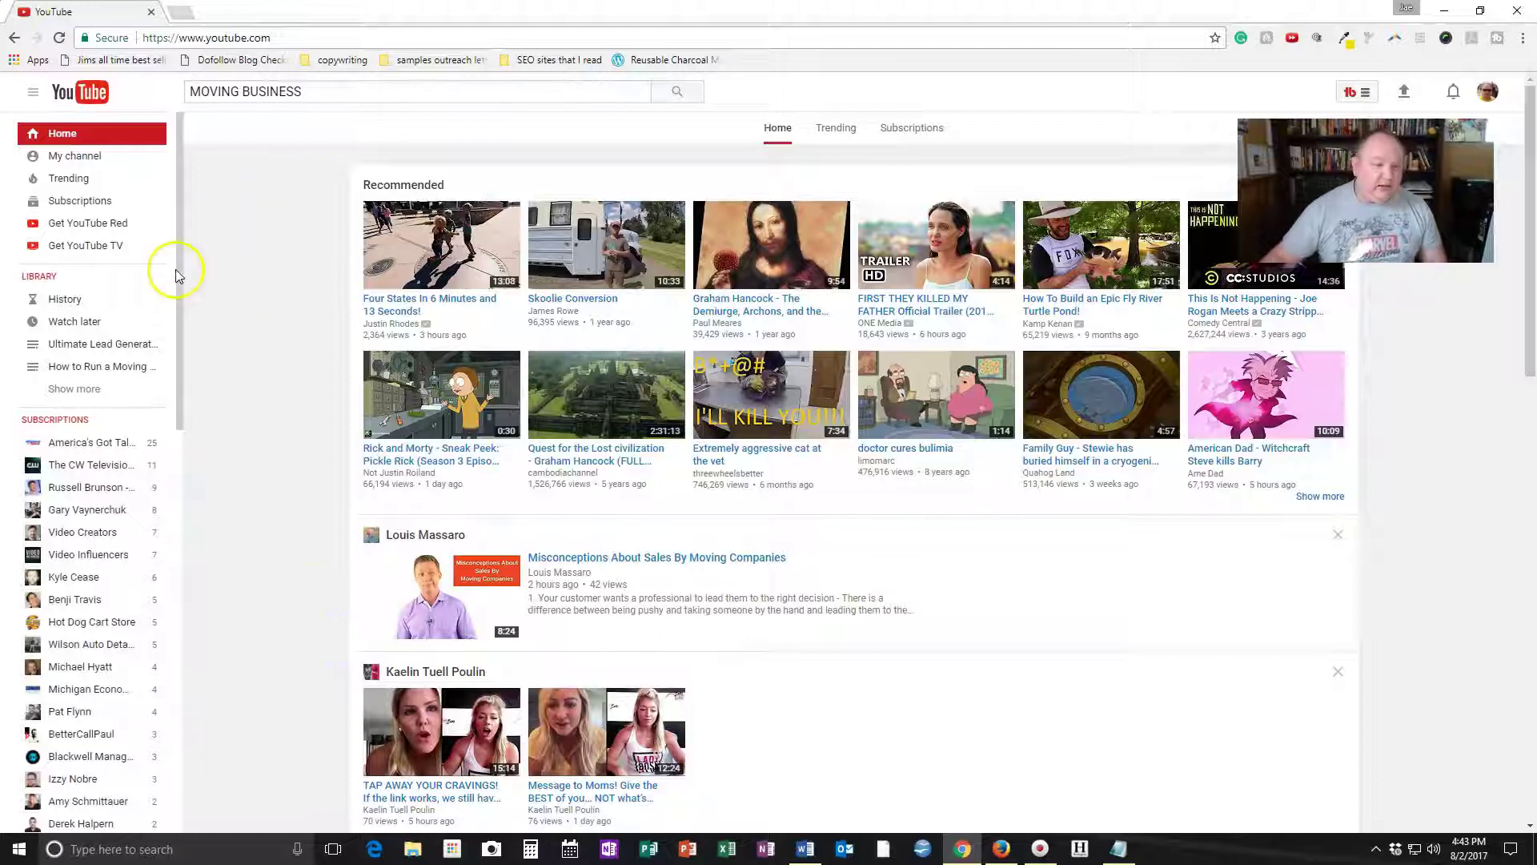
drag(178, 270, 175, 451)
click(87, 381)
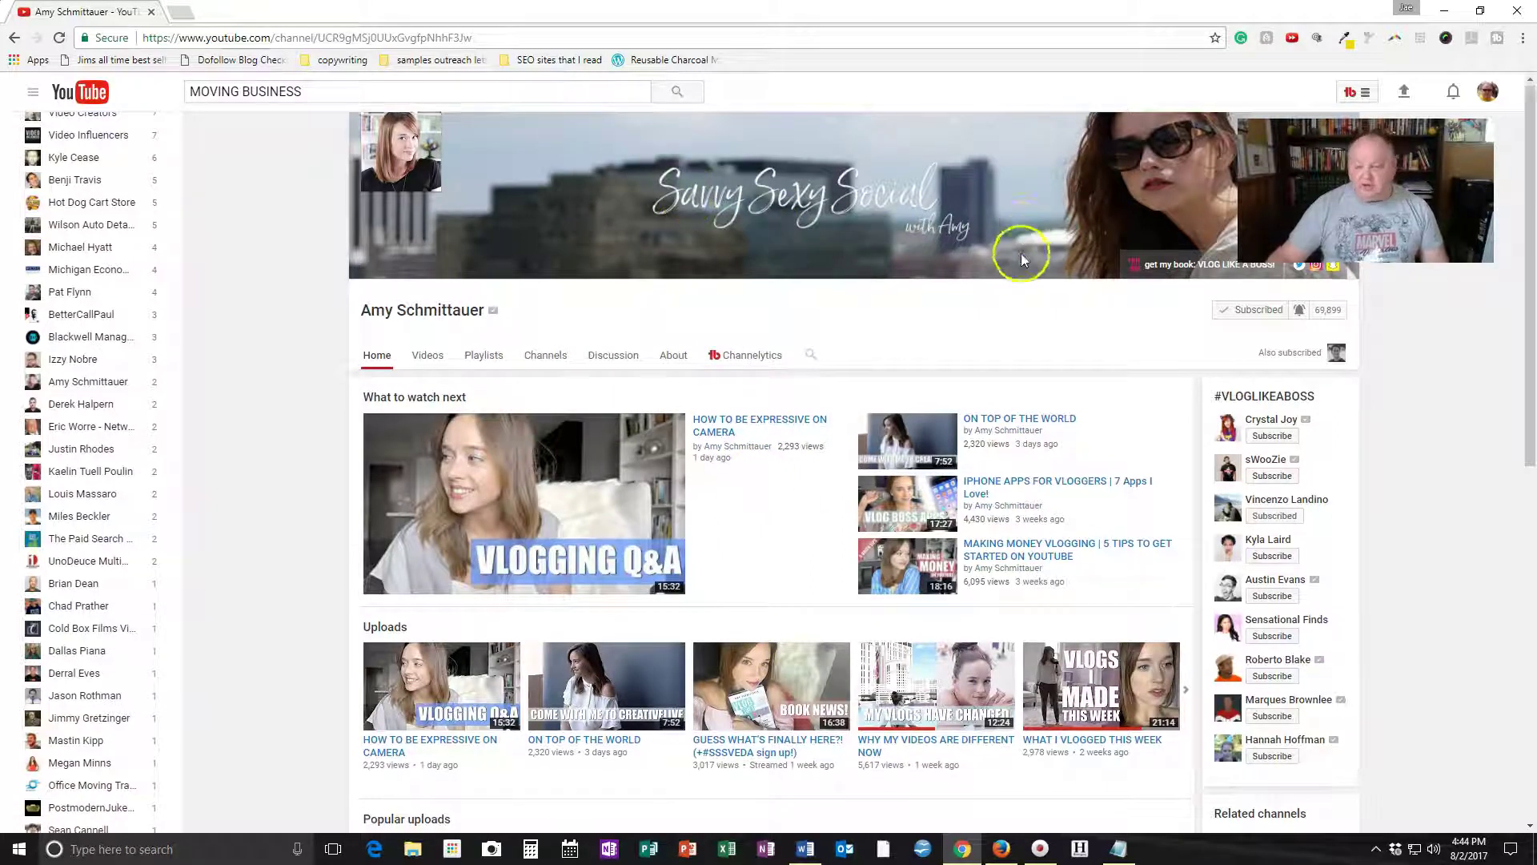
scroll(1020, 256, down, 4)
scroll(1013, 275, down, 1)
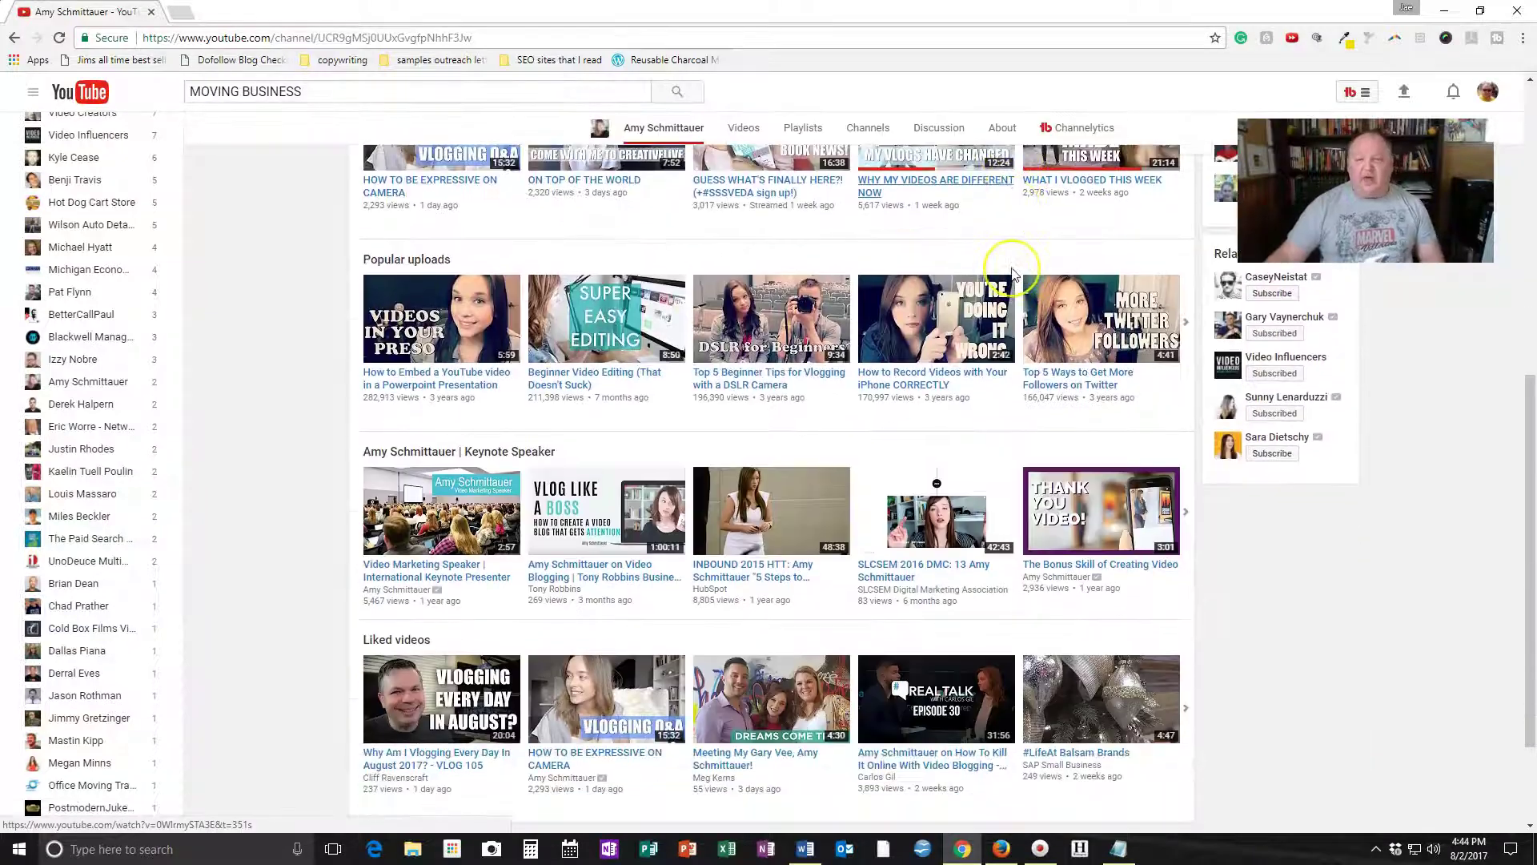
scroll(1012, 274, down, 1)
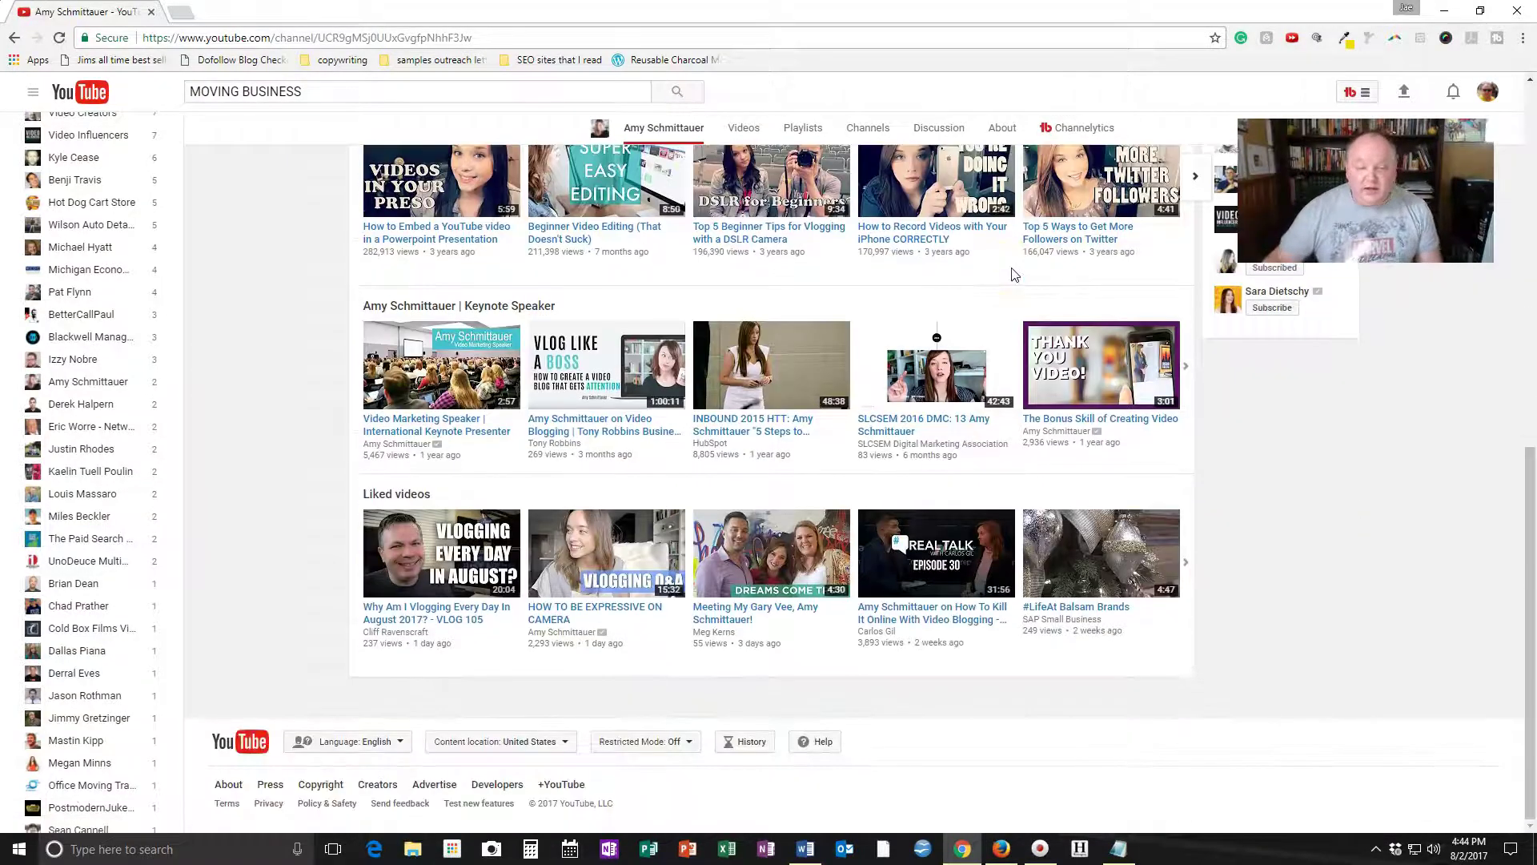
scroll(1012, 274, up, 4)
scroll(1012, 275, up, 3)
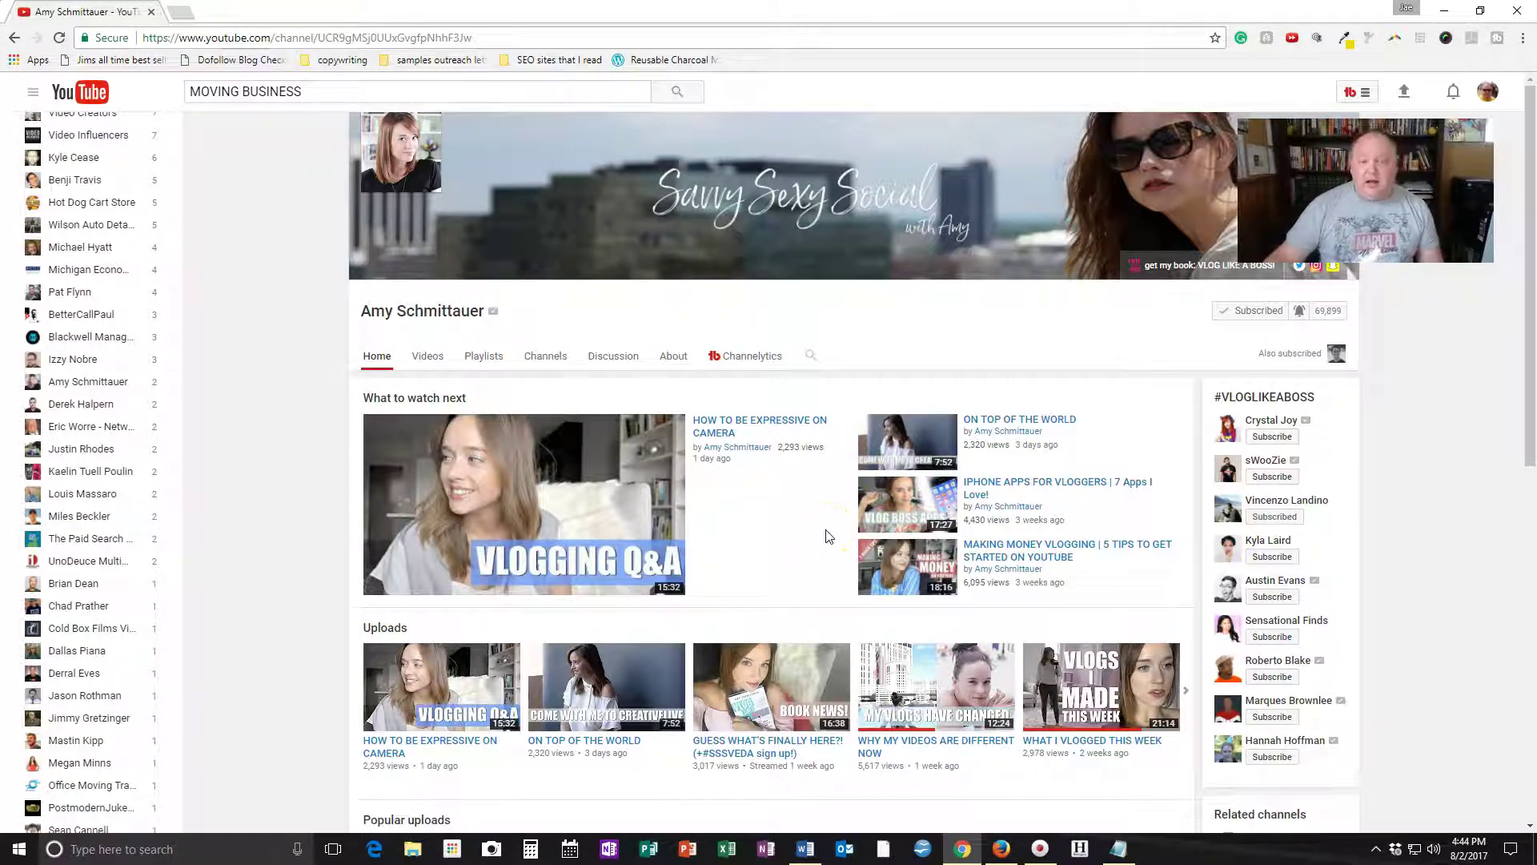
scroll(825, 536, down, 3)
scroll(825, 537, down, 2)
scroll(826, 537, down, 1)
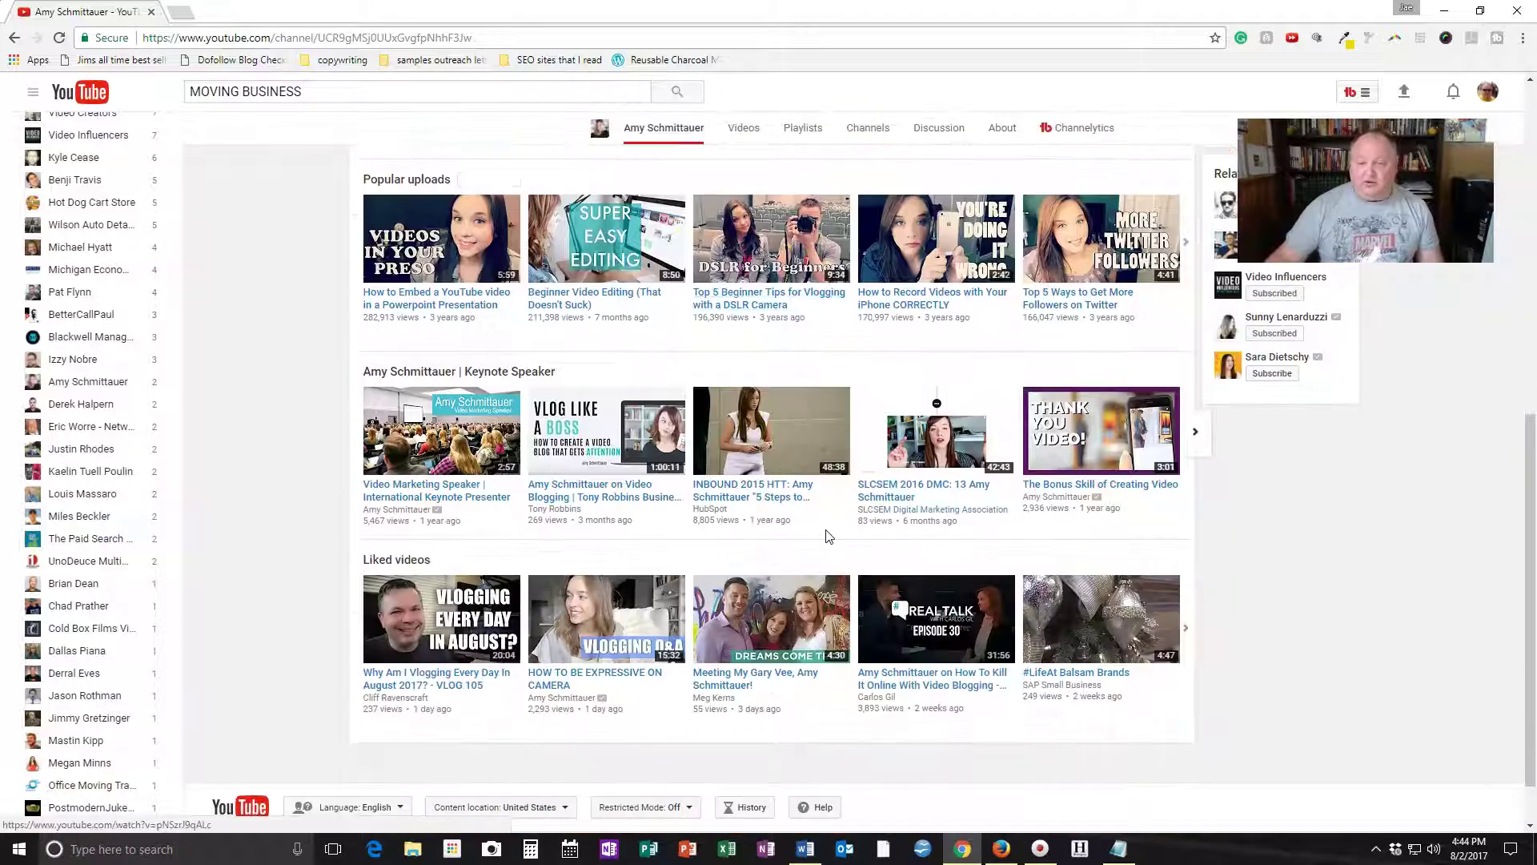
scroll(826, 537, up, 4)
scroll(824, 532, up, 2)
click(145, 562)
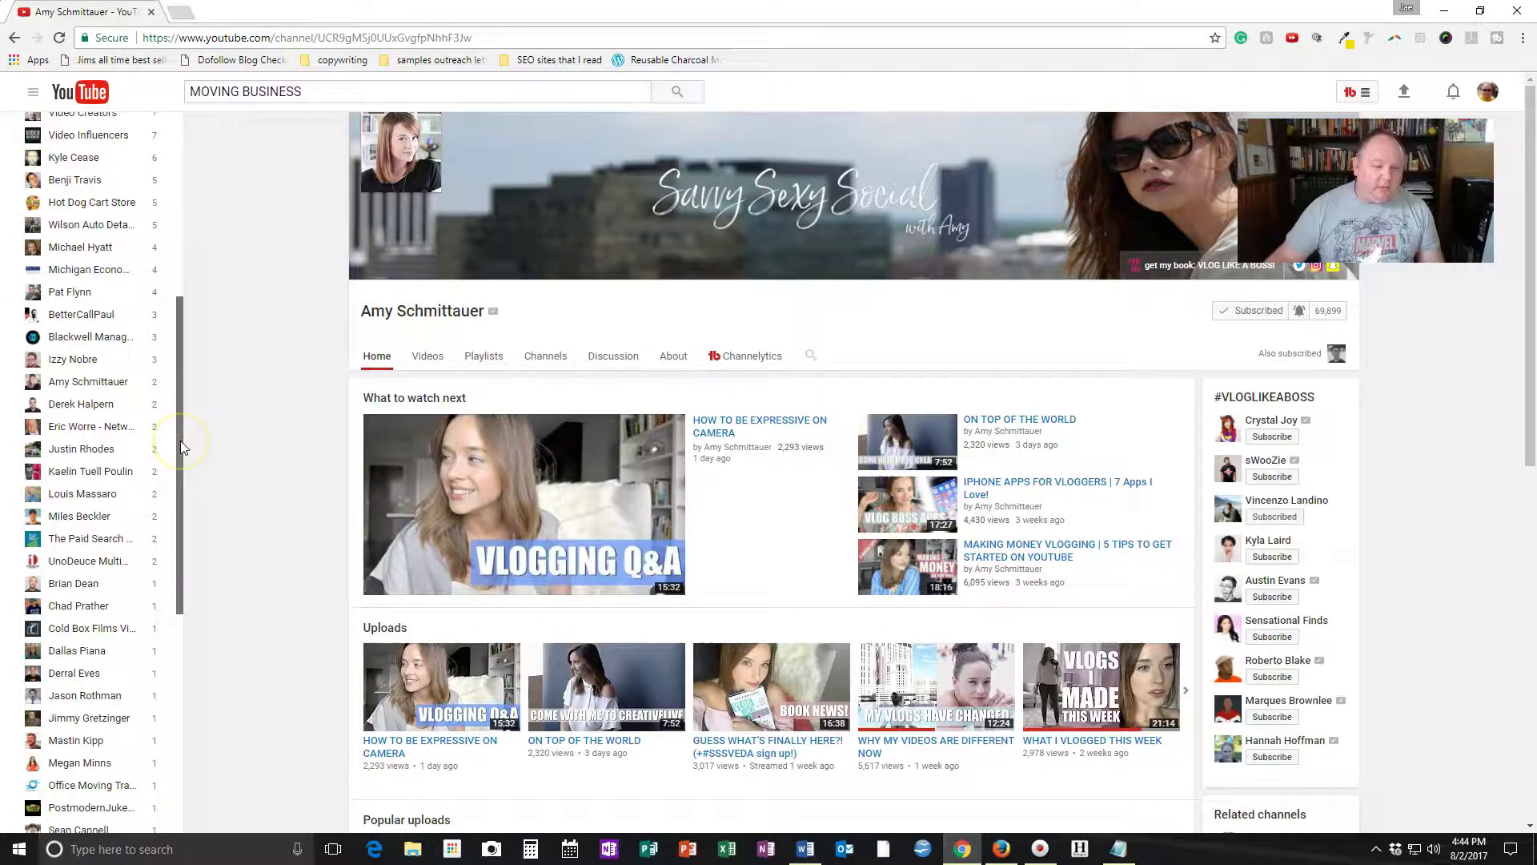
click(84, 538)
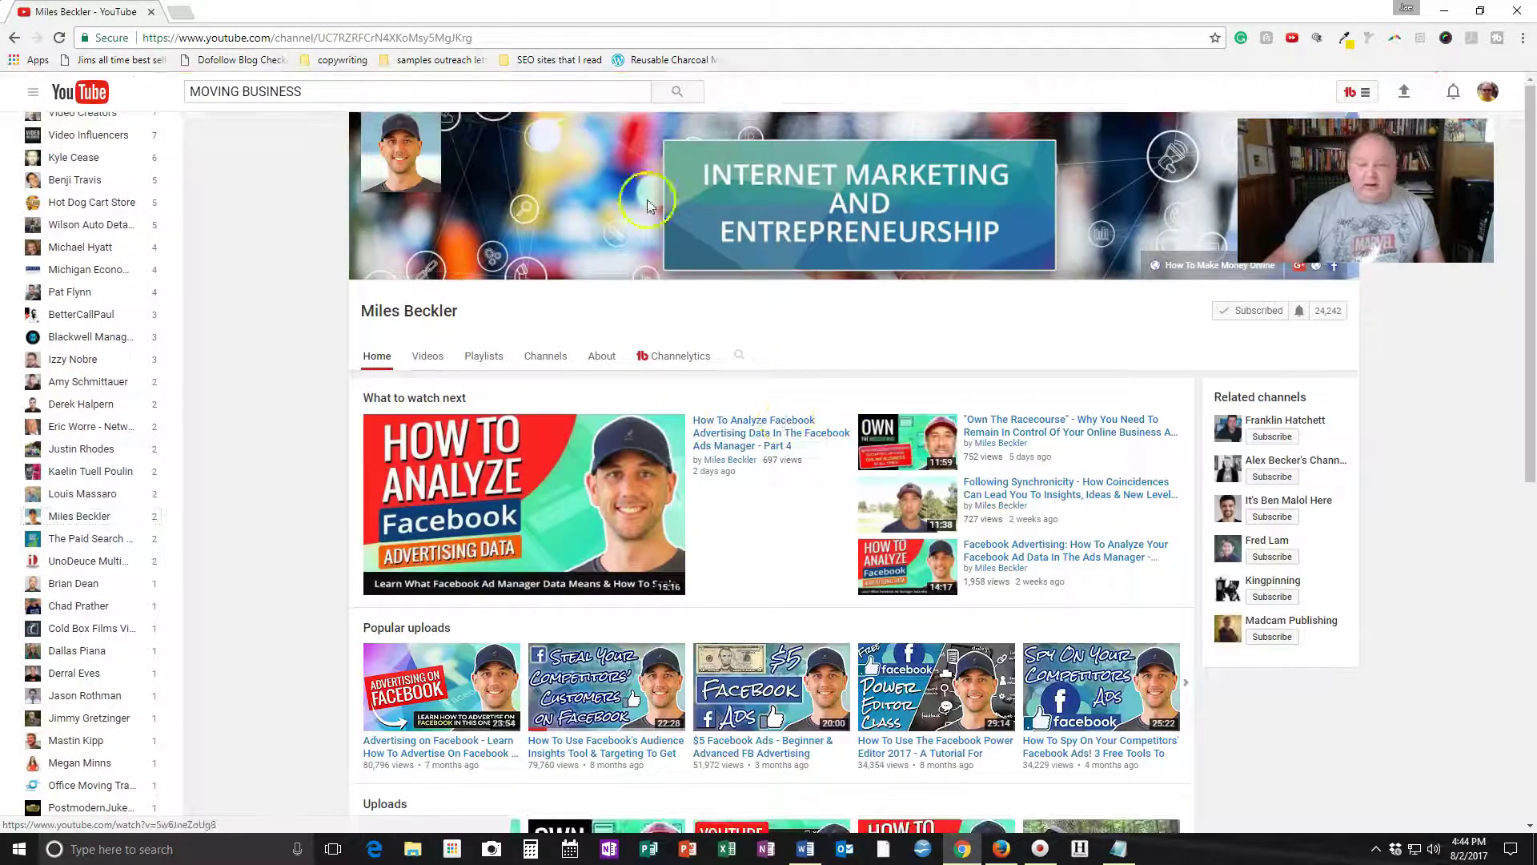
scroll(763, 581, down, 2)
scroll(770, 564, down, 2)
scroll(775, 547, down, 1)
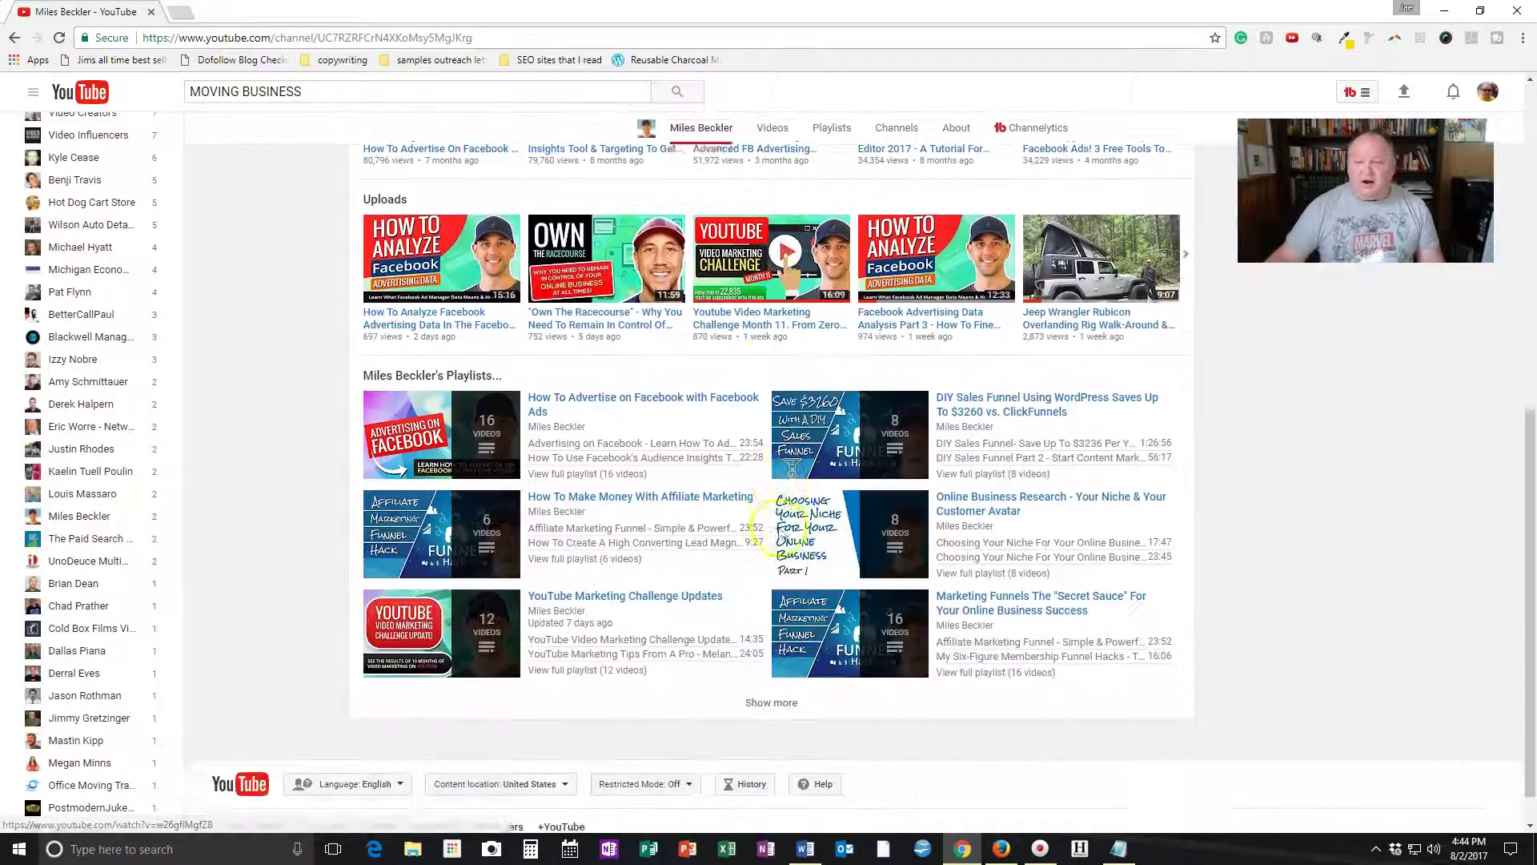
scroll(775, 540, up, 3)
scroll(776, 538, up, 2)
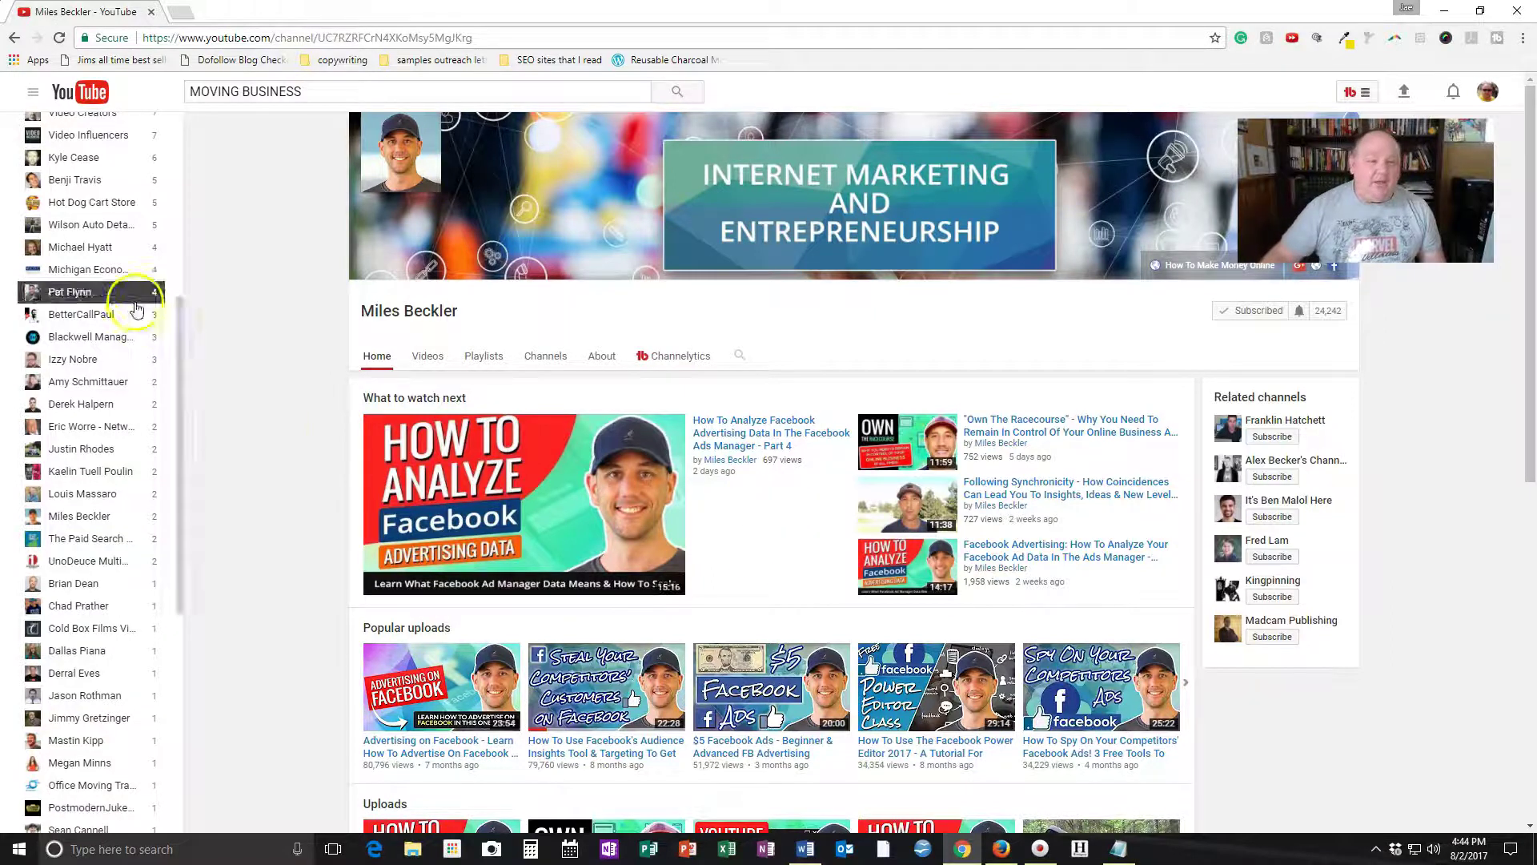
click(103, 99)
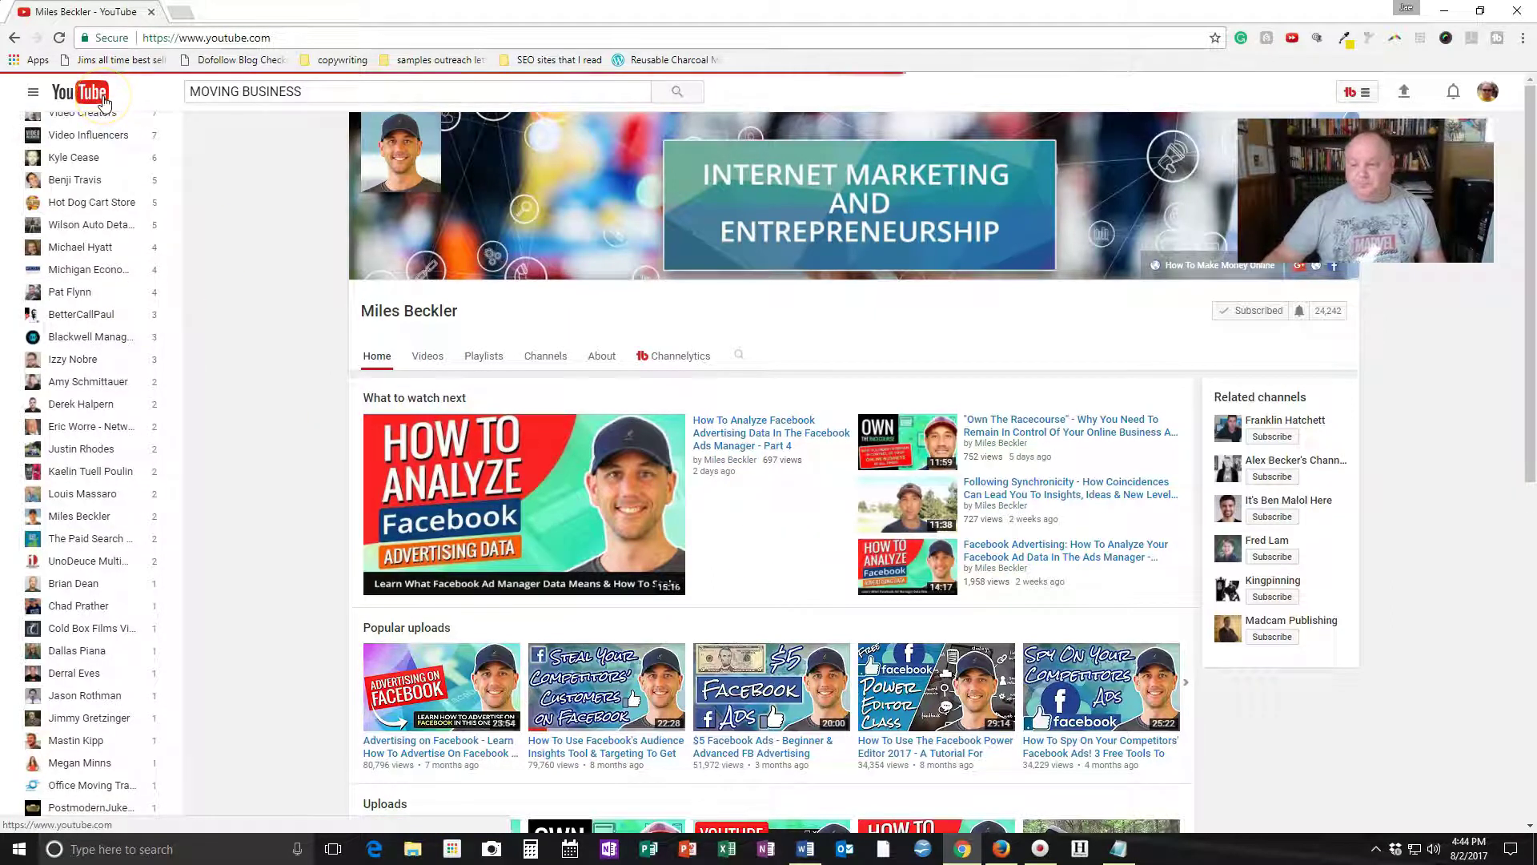